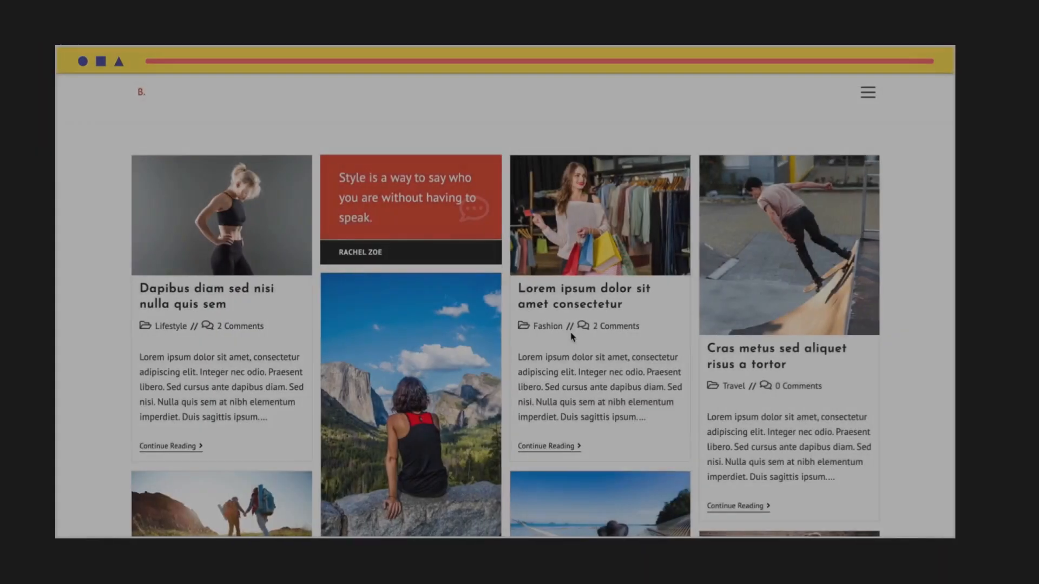
# - Examine the page layouts of the example blog sites, including the post grid, the sidebar blog and the travel site
pyautogui.scroll(-10, 585, 336)
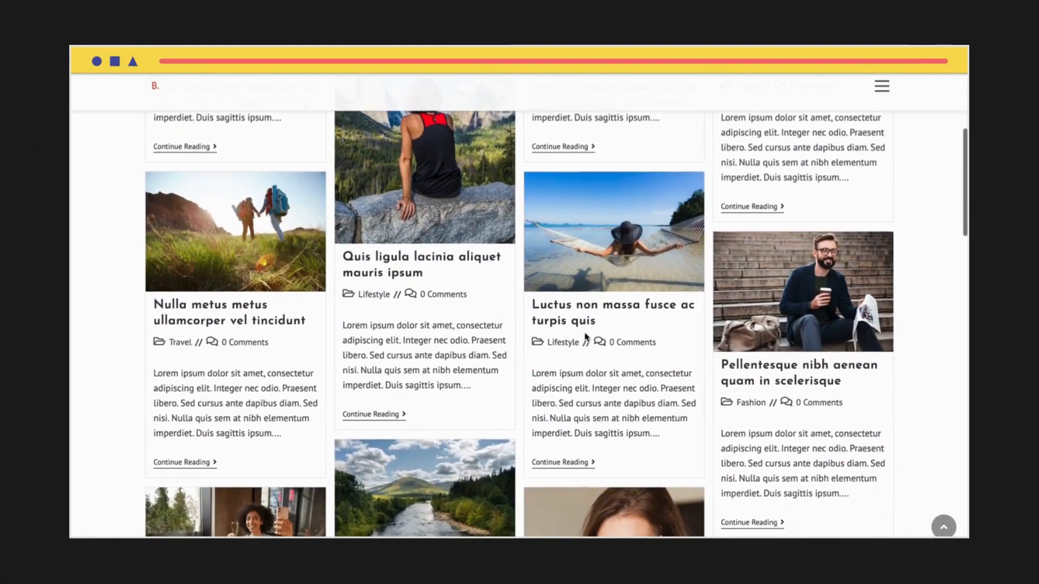
pyautogui.scroll(-15, 585, 336)
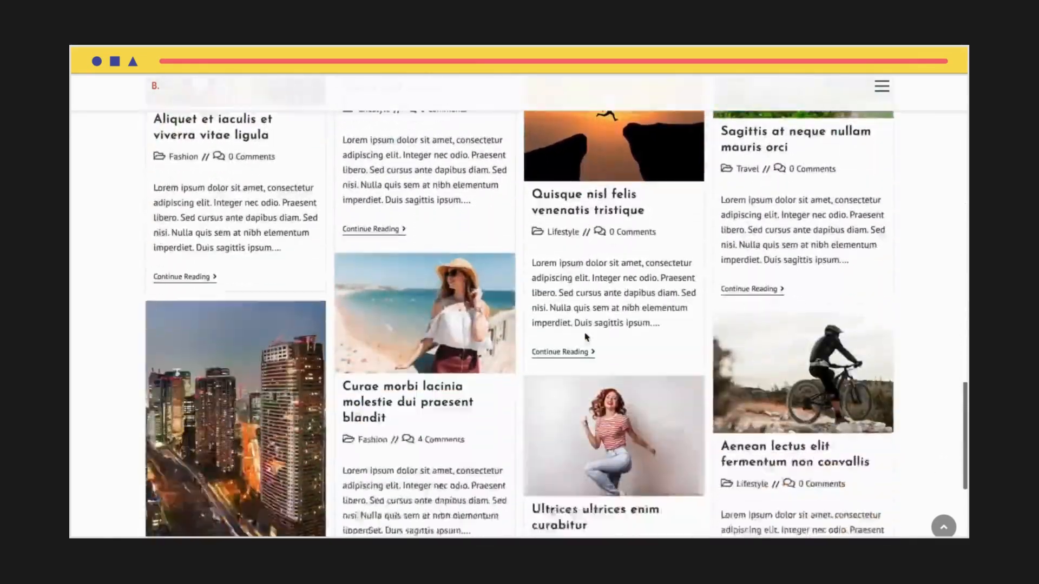
pyautogui.scroll(-8, 586, 337)
pyautogui.scroll(15, 585, 337)
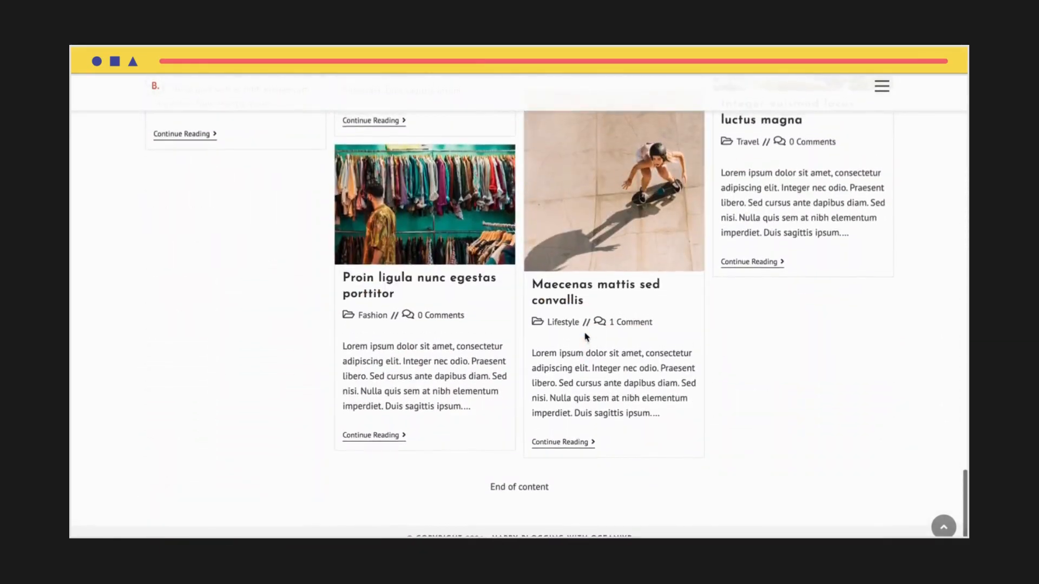
pyautogui.scroll(5, 585, 336)
pyautogui.scroll(-1, 585, 336)
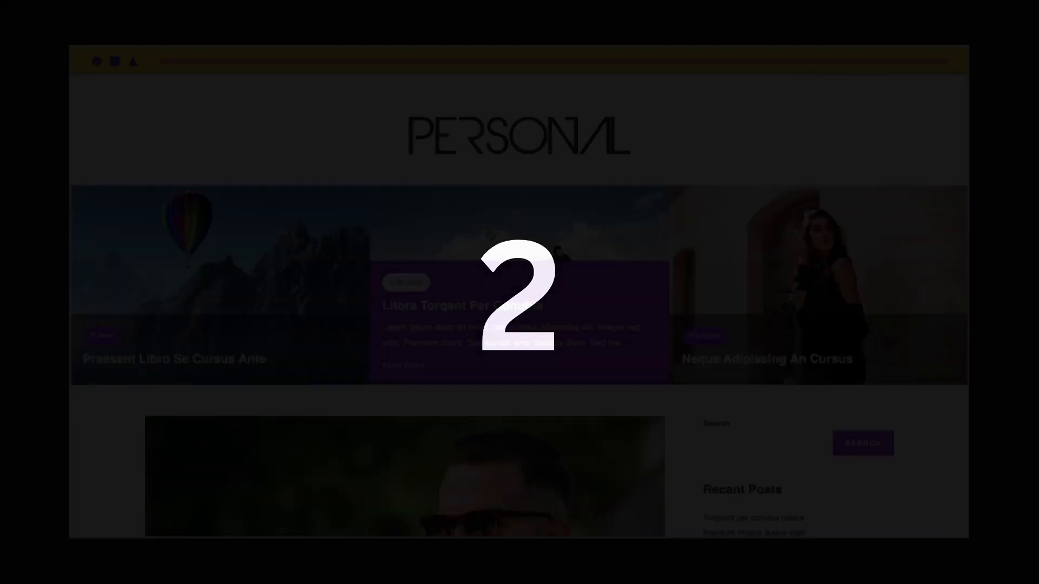
pyautogui.scroll(-12, 489, 232)
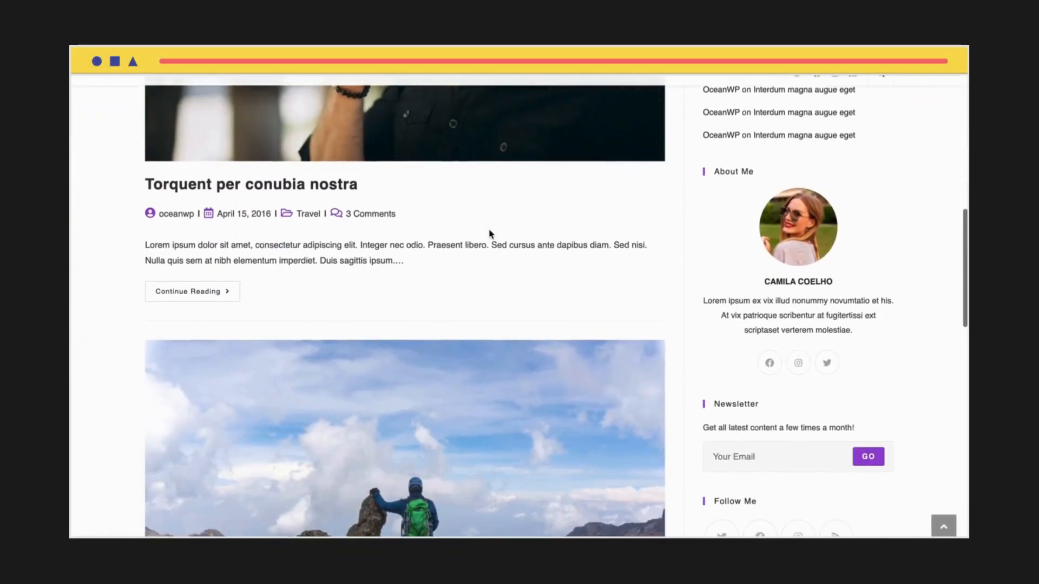
pyautogui.scroll(-13, 489, 234)
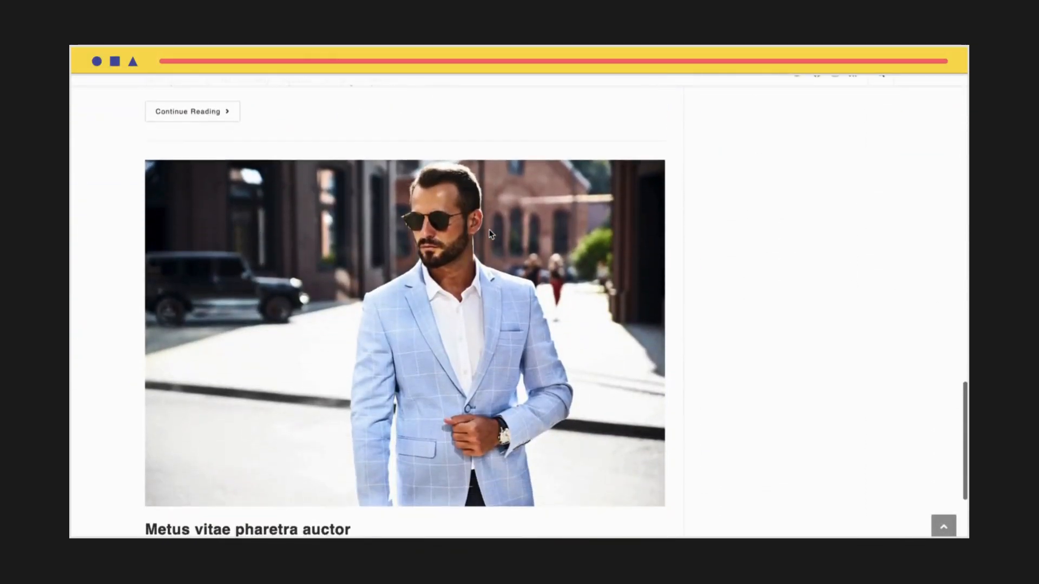
pyautogui.scroll(-2, 490, 235)
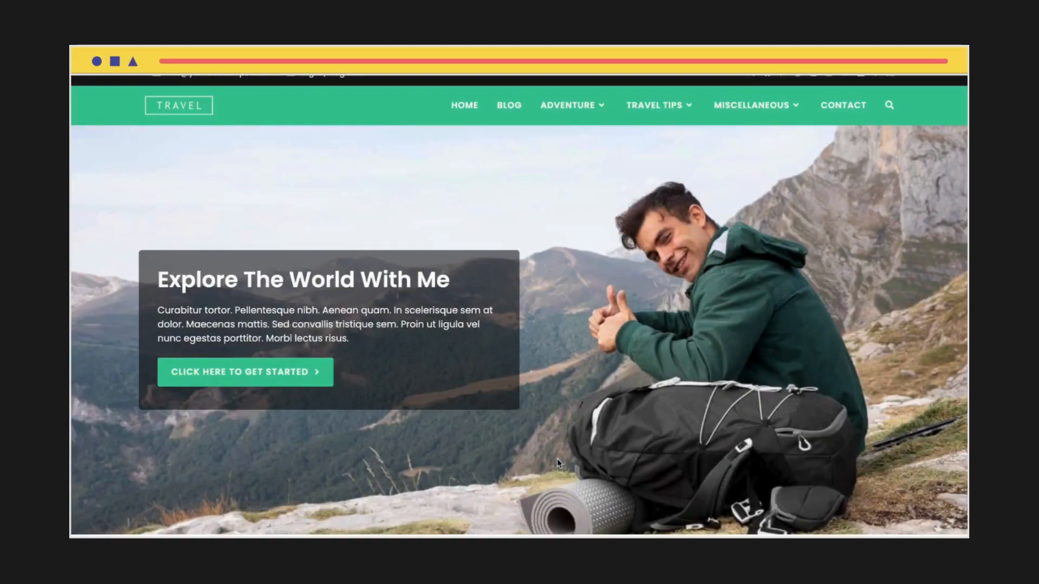
pyautogui.scroll(-8, 557, 460)
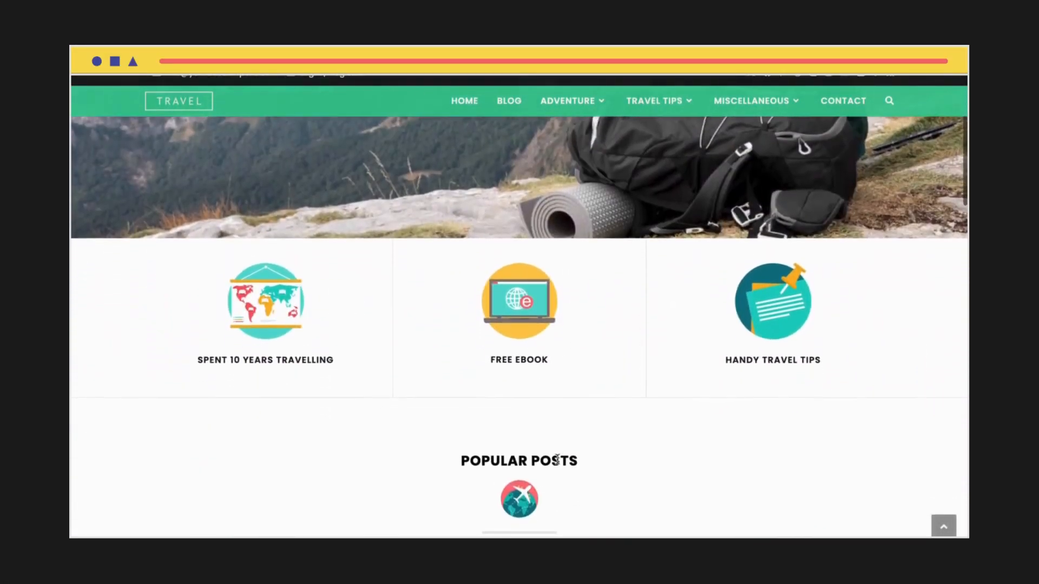
pyautogui.scroll(-15, 557, 459)
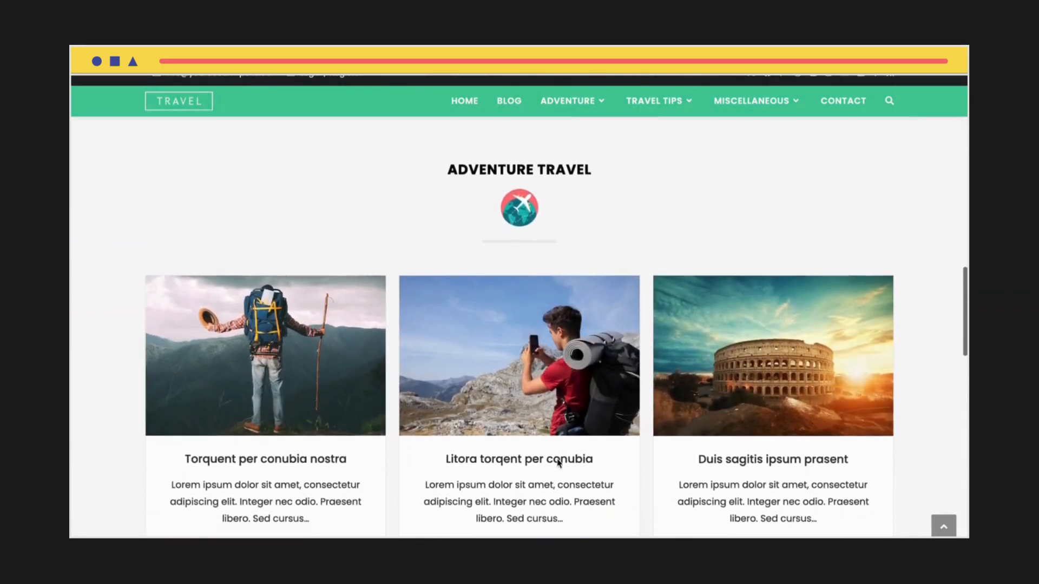
pyautogui.scroll(-10, 558, 463)
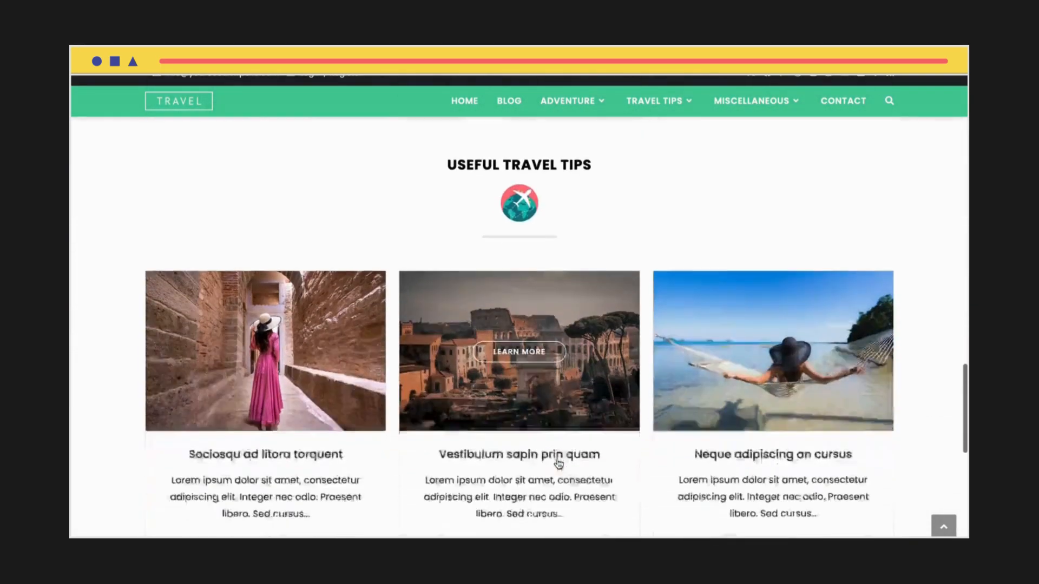
pyautogui.scroll(-6, 557, 459)
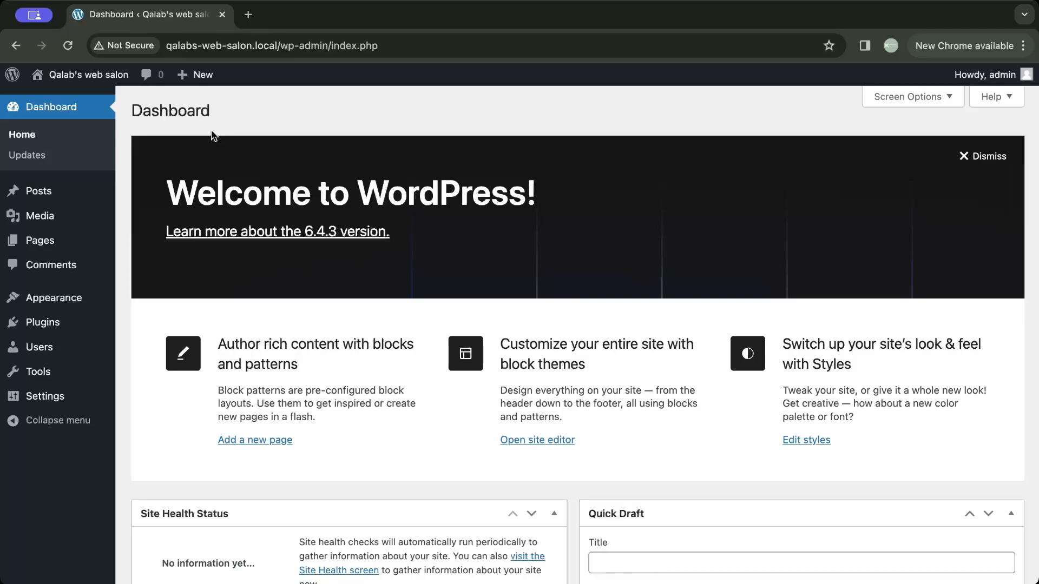
# - Search the WordPress theme directory for "oceanwp" to add it as a new theme
pyautogui.moveTo(67, 297)
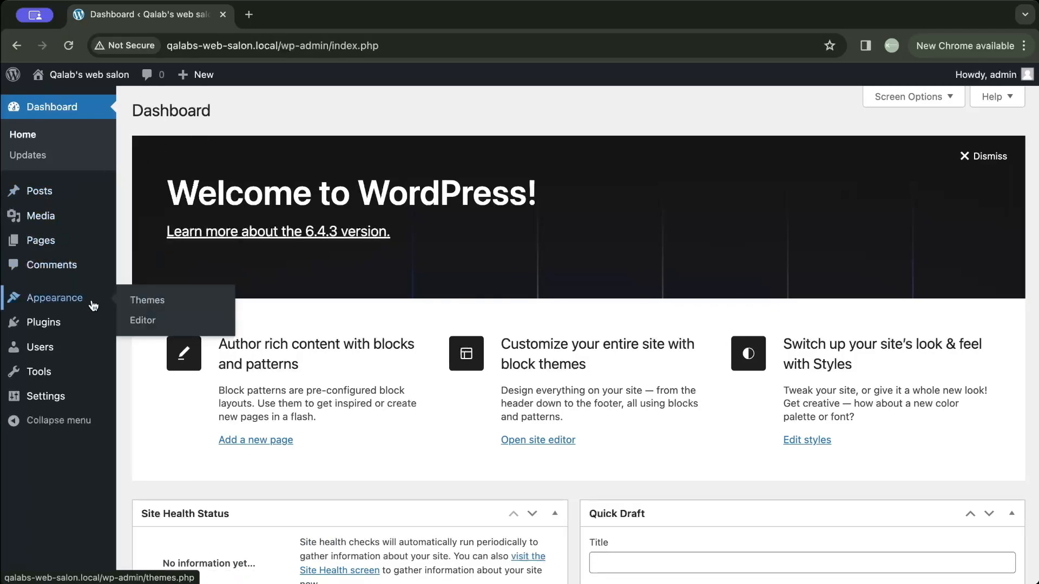
pyautogui.click(143, 302)
pyautogui.scroll(-3, 144, 303)
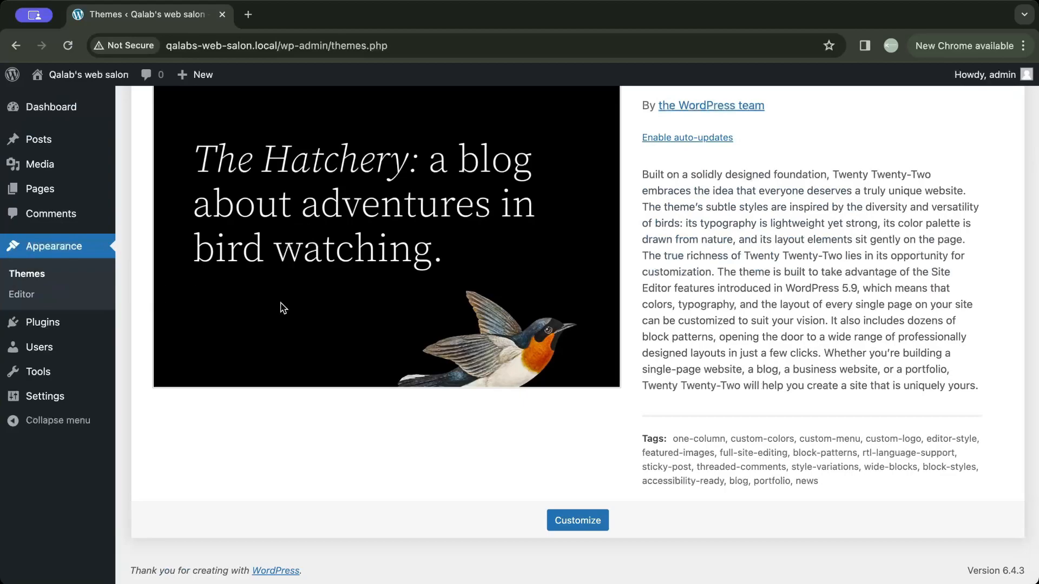
pyautogui.scroll(3, 311, 330)
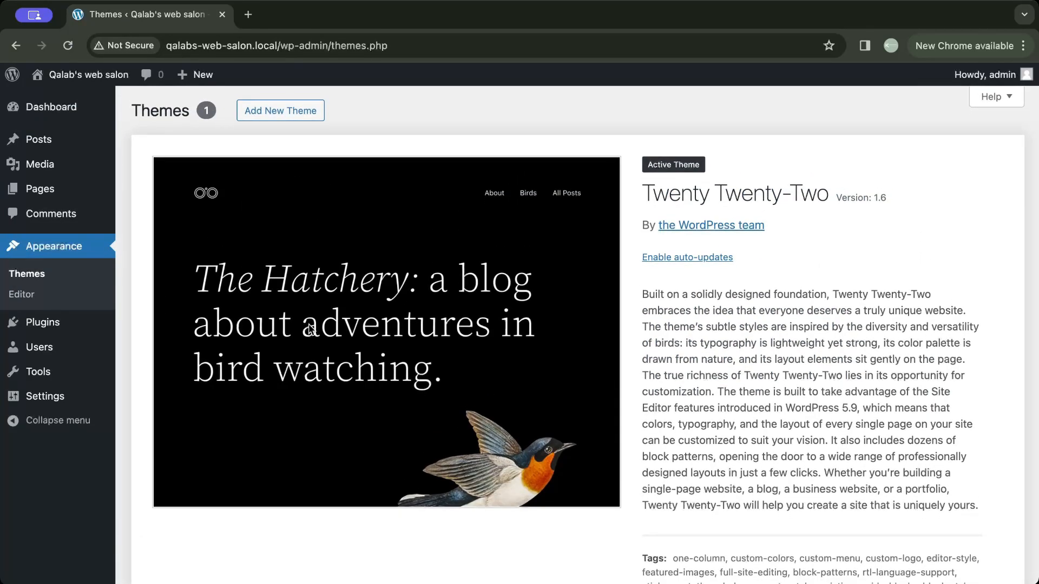
pyautogui.click(285, 116)
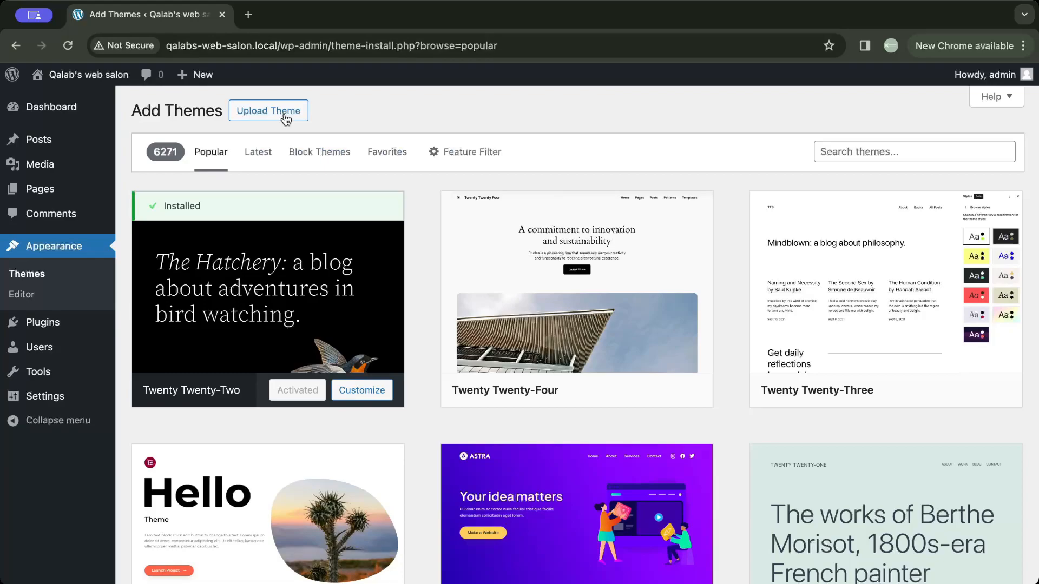
pyautogui.click(845, 154)
pyautogui.write('oceanwp')
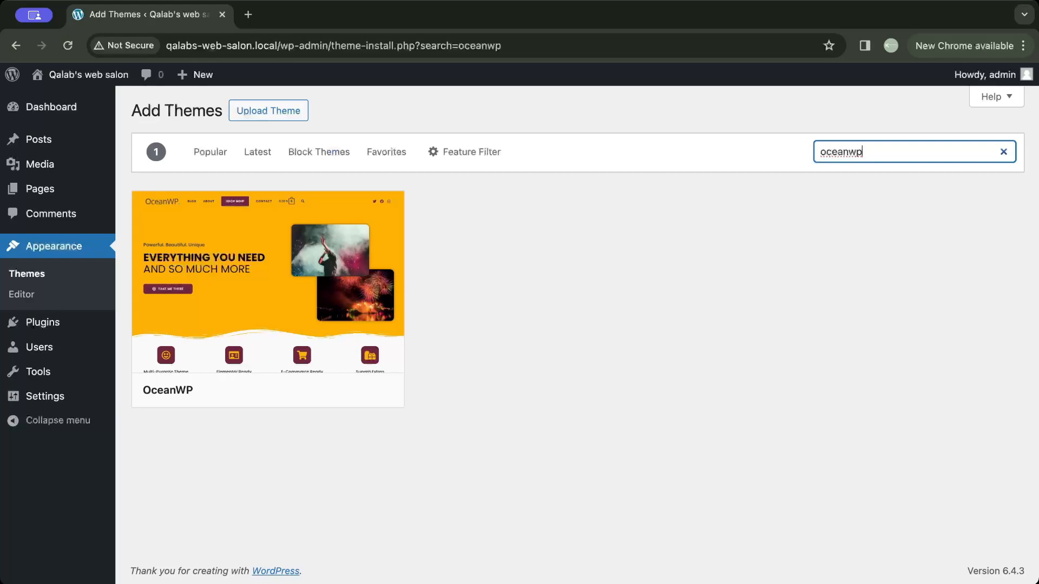
# - Install and activate the OceanWP theme
pyautogui.moveTo(313, 300)
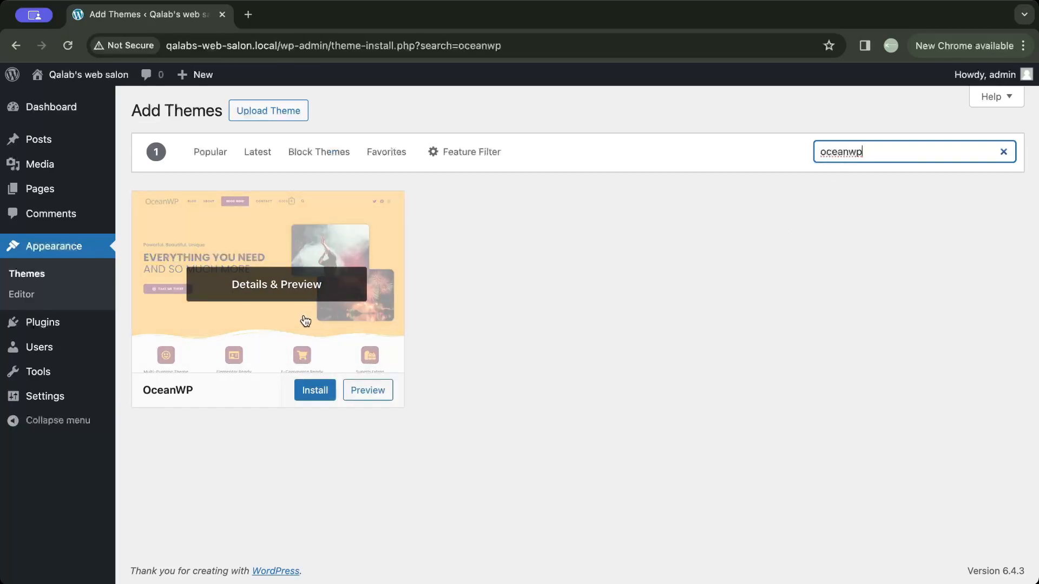
pyautogui.click(316, 394)
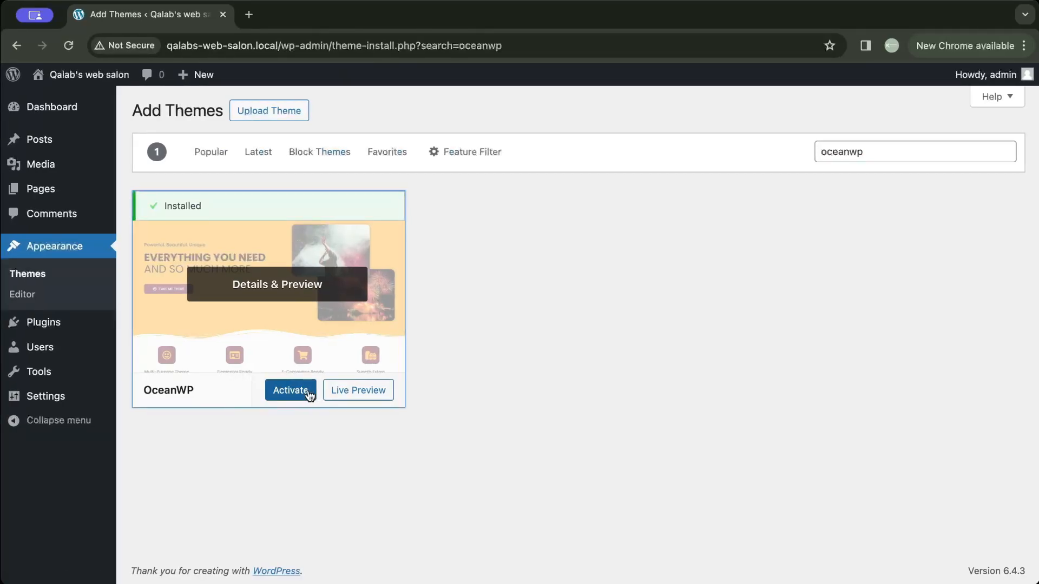
pyautogui.click(309, 394)
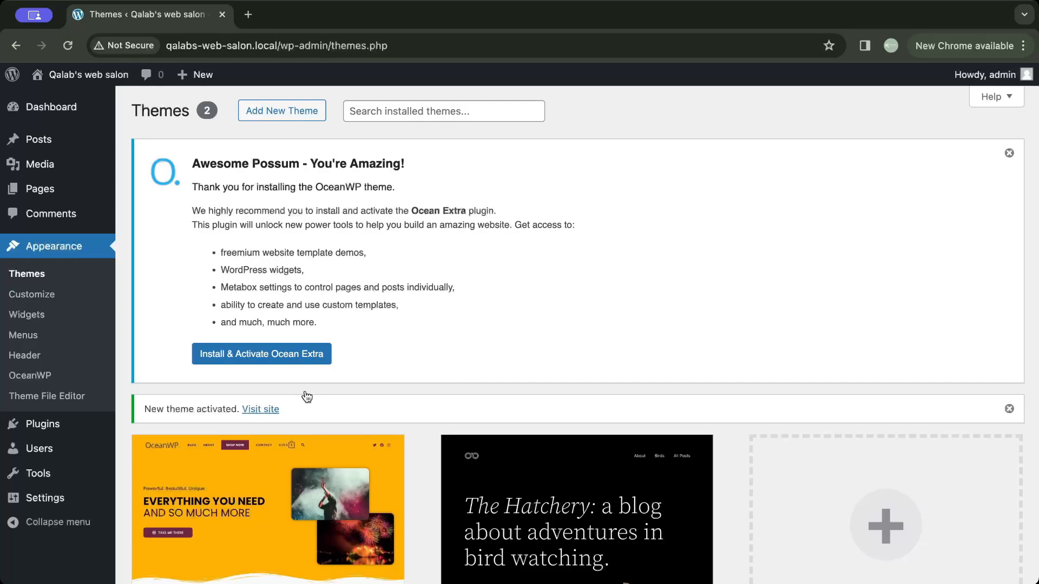
# - Find the Ocean Extra plugin by searching new plugins for "ocean extra", and install and activate it
pyautogui.moveTo(85, 424)
pyautogui.click(155, 451)
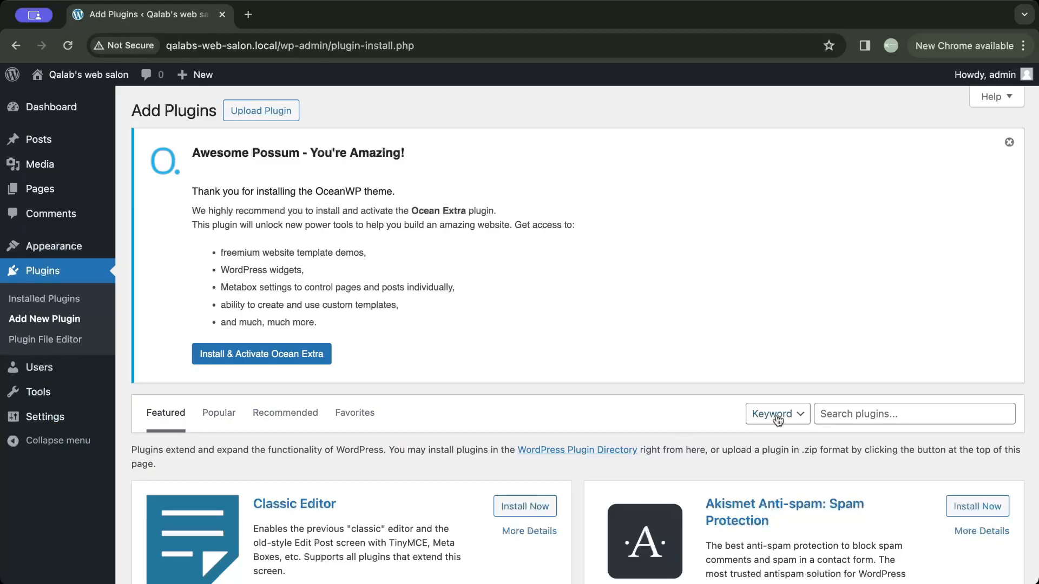
pyautogui.click(818, 414)
pyautogui.write('ocean extra')
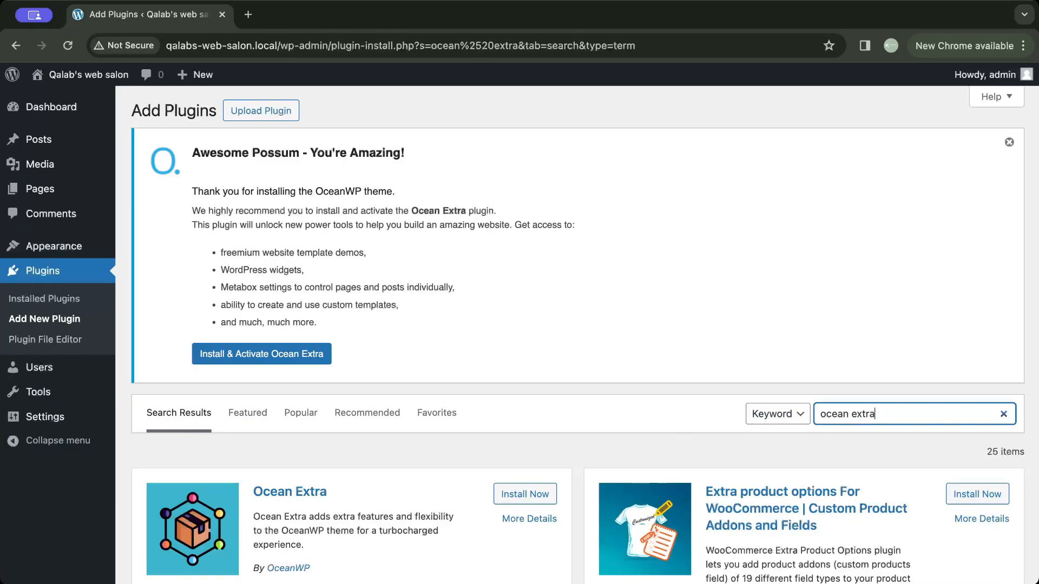
pyautogui.scroll(-2, 528, 426)
pyautogui.click(530, 400)
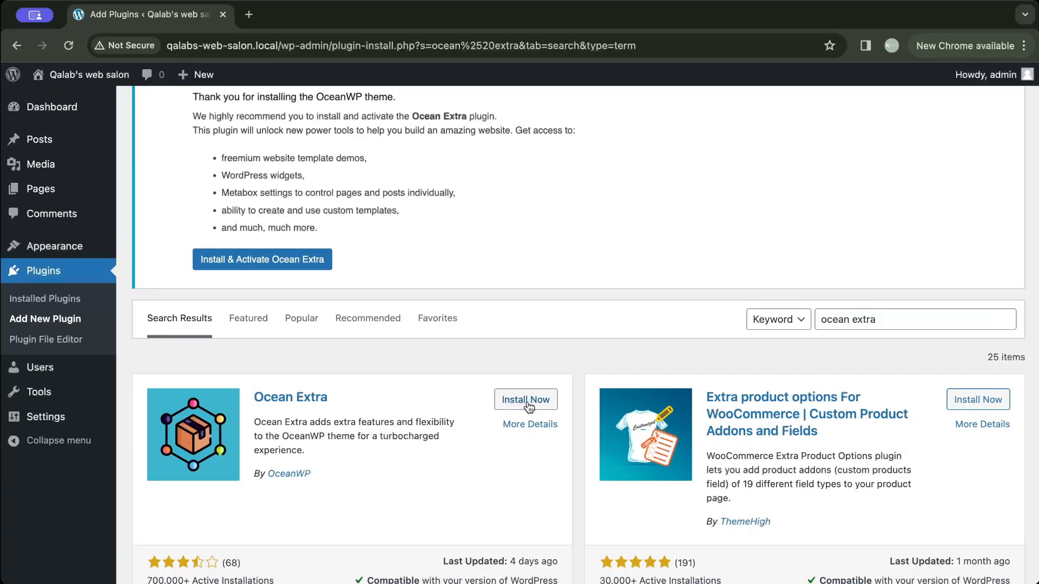
pyautogui.click(530, 400)
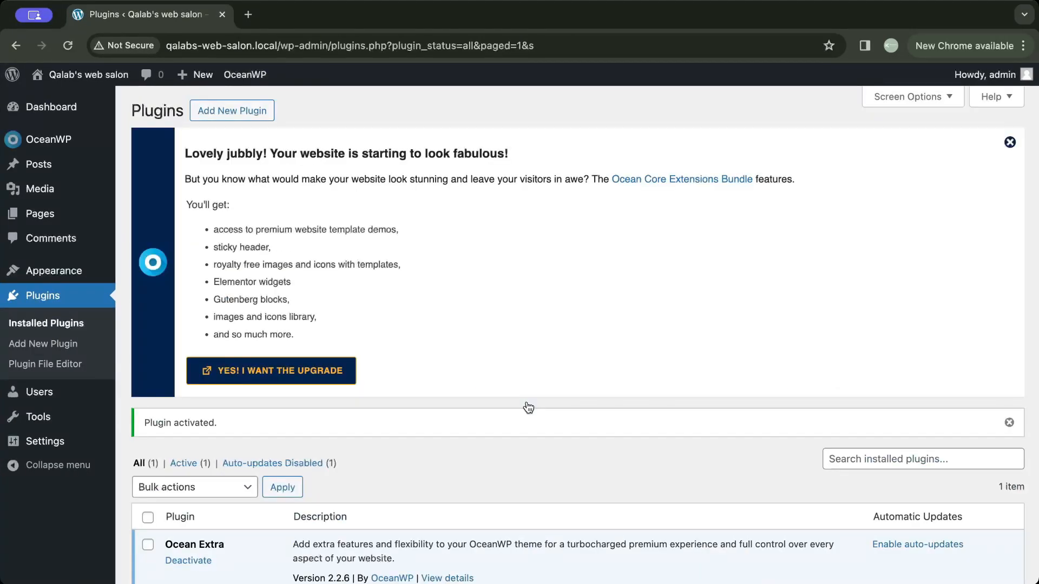
# - Open the installable demo templates in the OceanWP Panel and filter them to the Blog category
pyautogui.moveTo(77, 141)
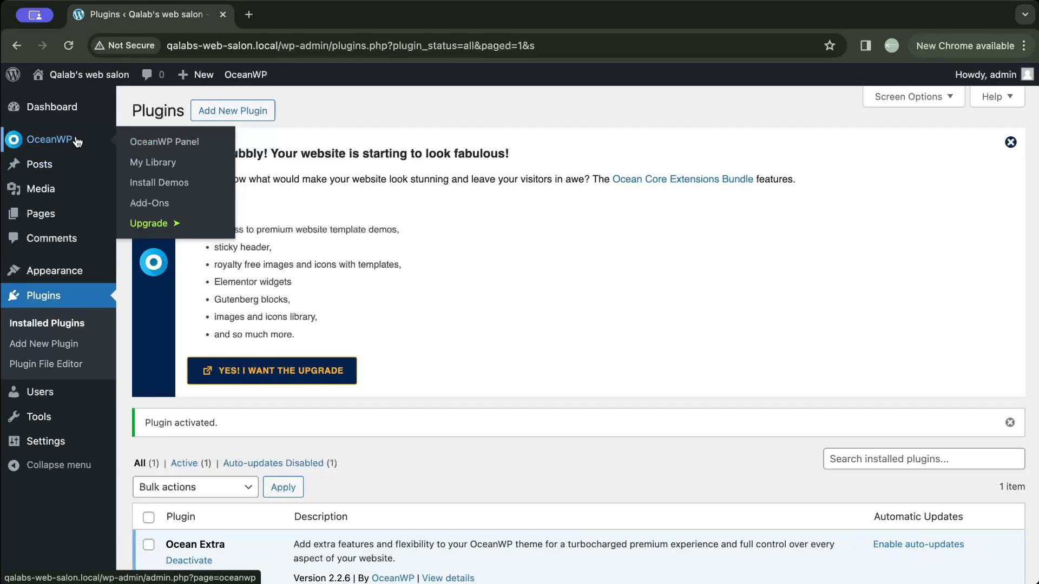
pyautogui.click(71, 146)
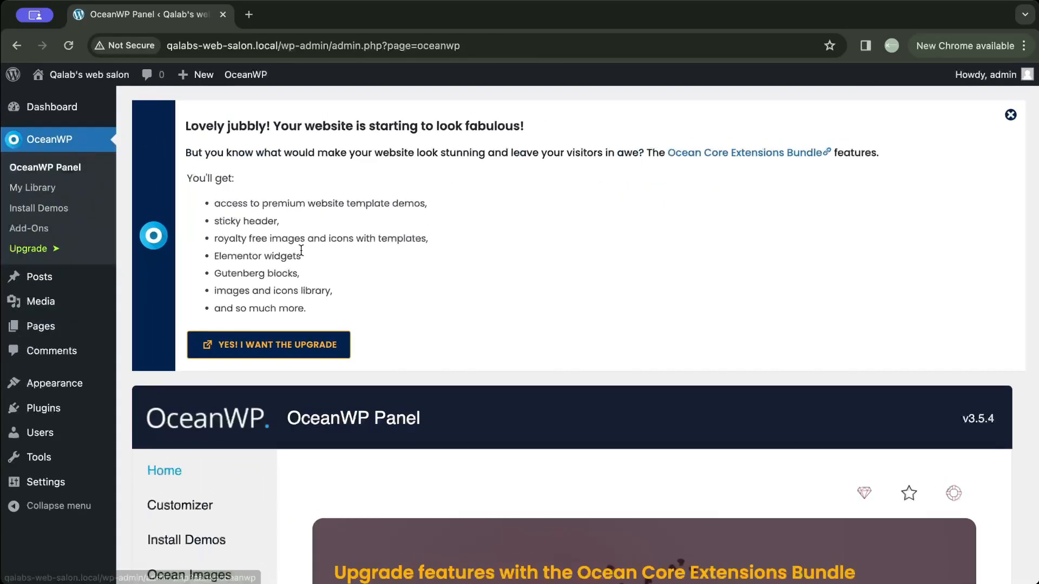
pyautogui.scroll(-5, 320, 287)
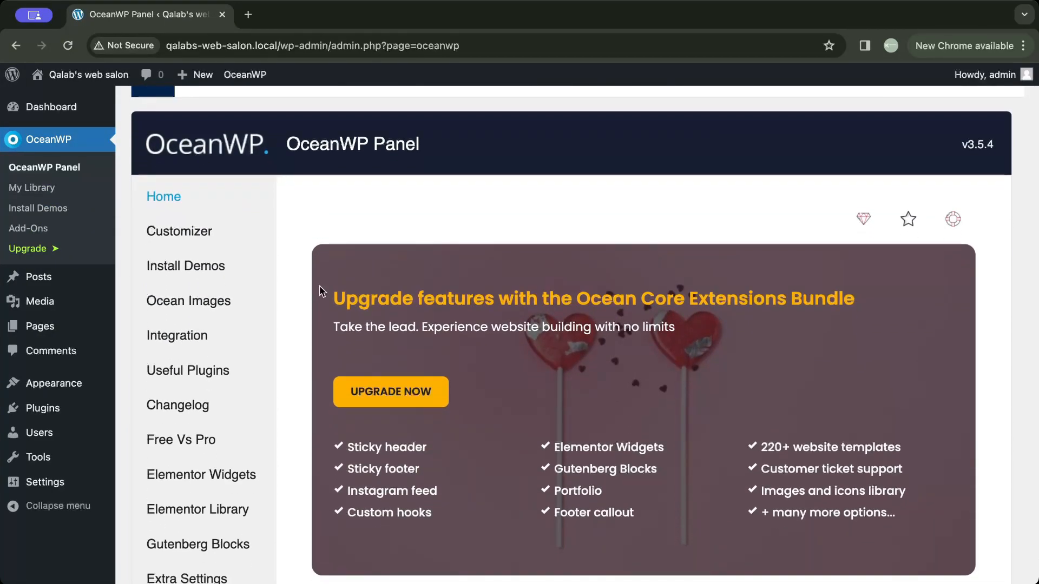
pyautogui.click(210, 270)
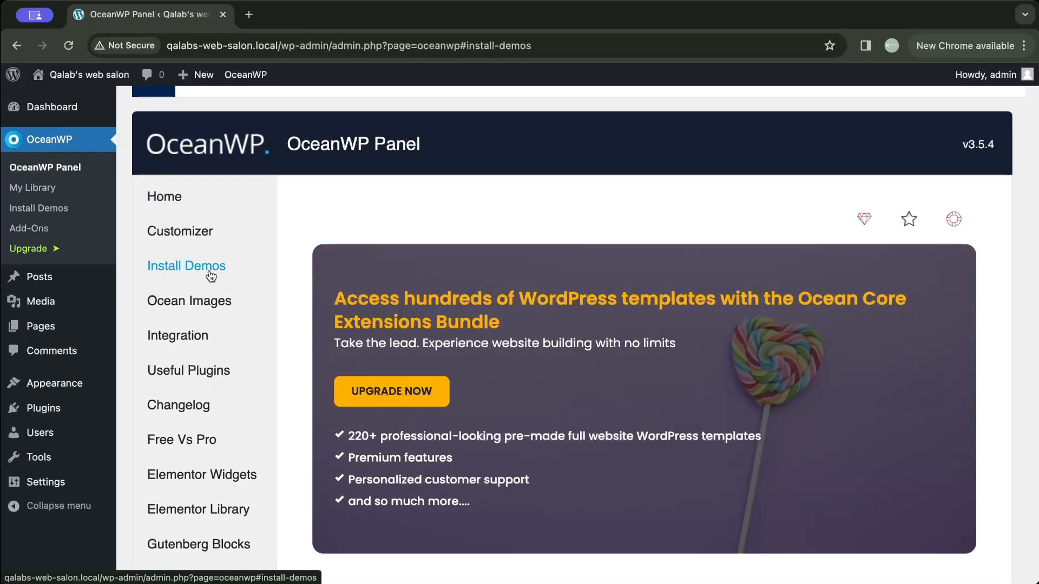
pyautogui.scroll(-3, 210, 274)
pyautogui.scroll(-10, 210, 271)
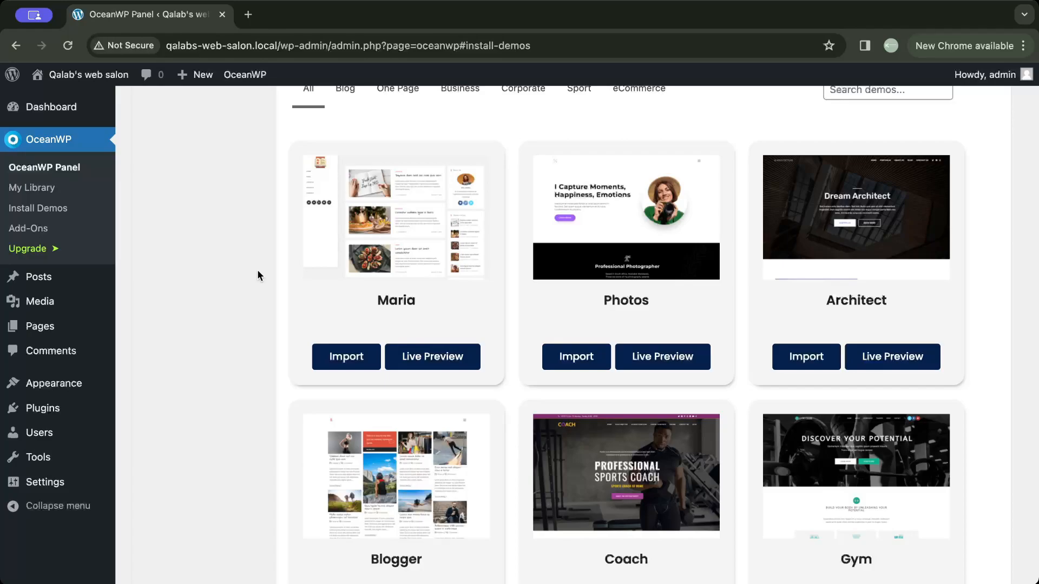
pyautogui.scroll(1, 258, 272)
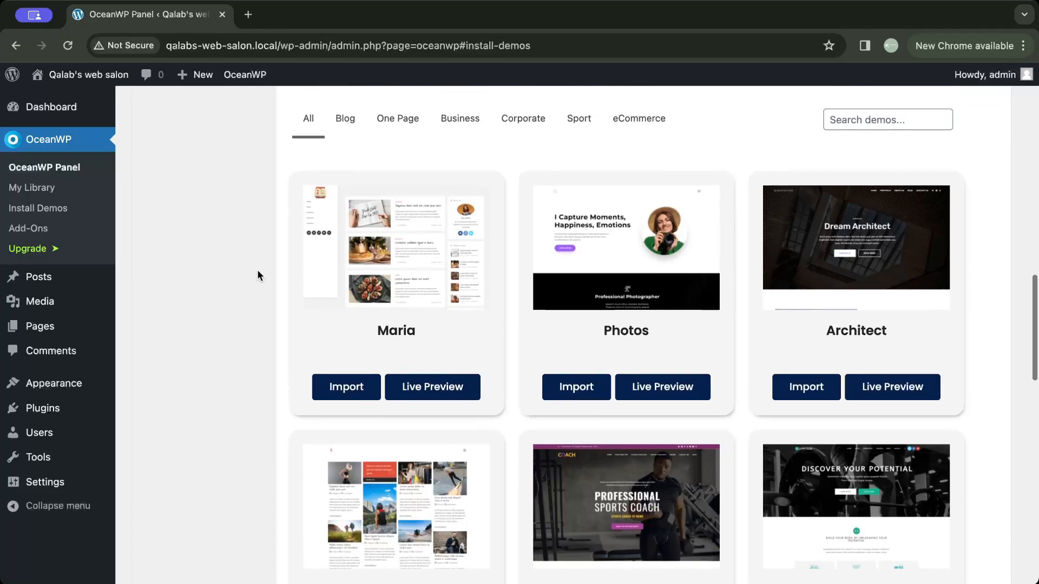
pyautogui.click(347, 131)
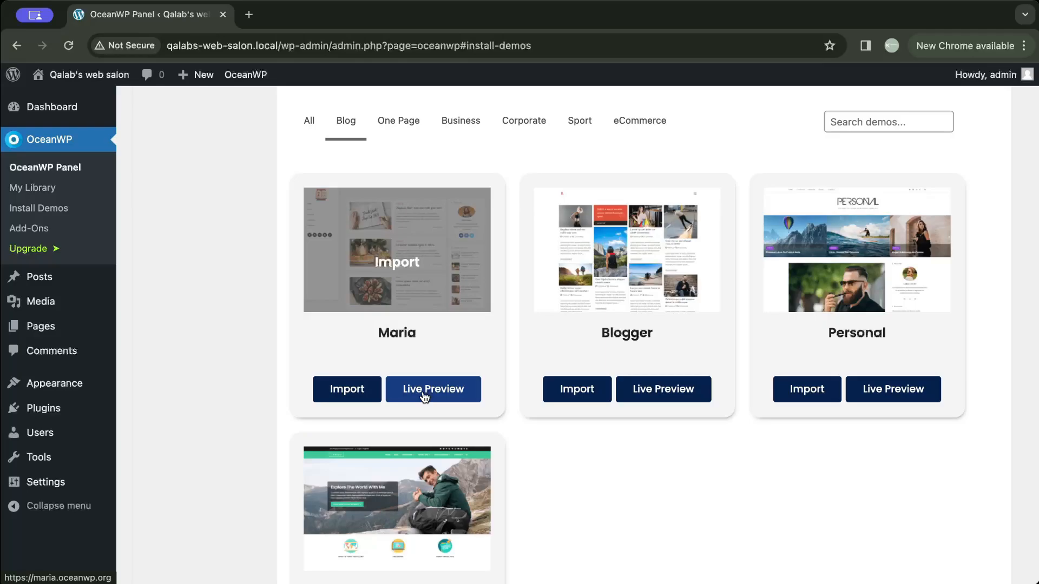
# - Preview the Maria demo site live, look through its posts, and return to the OceanWP Panel
pyautogui.click(425, 398)
pyautogui.scroll(-9, 418, 385)
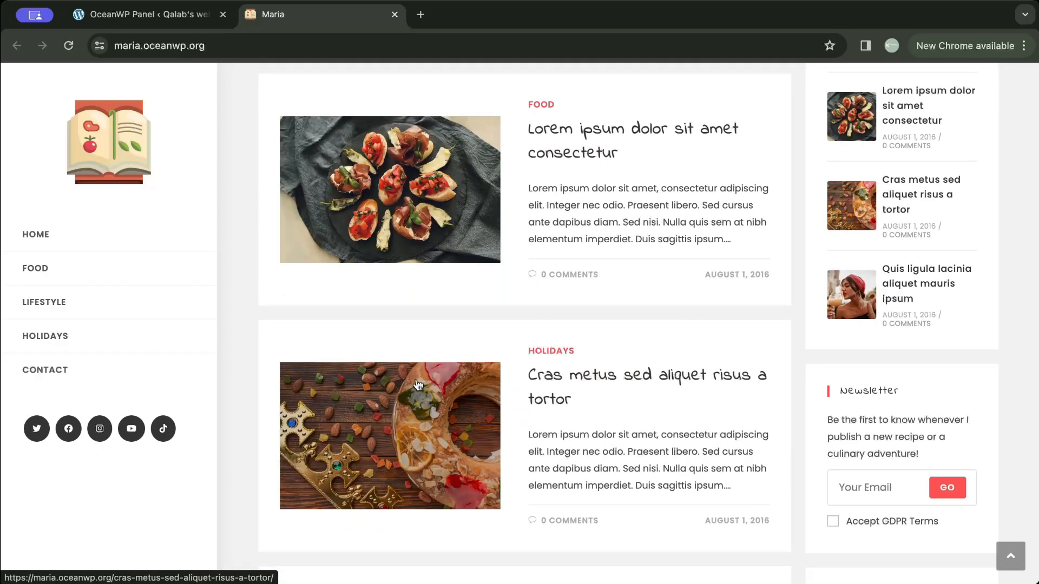
pyautogui.click(212, 23)
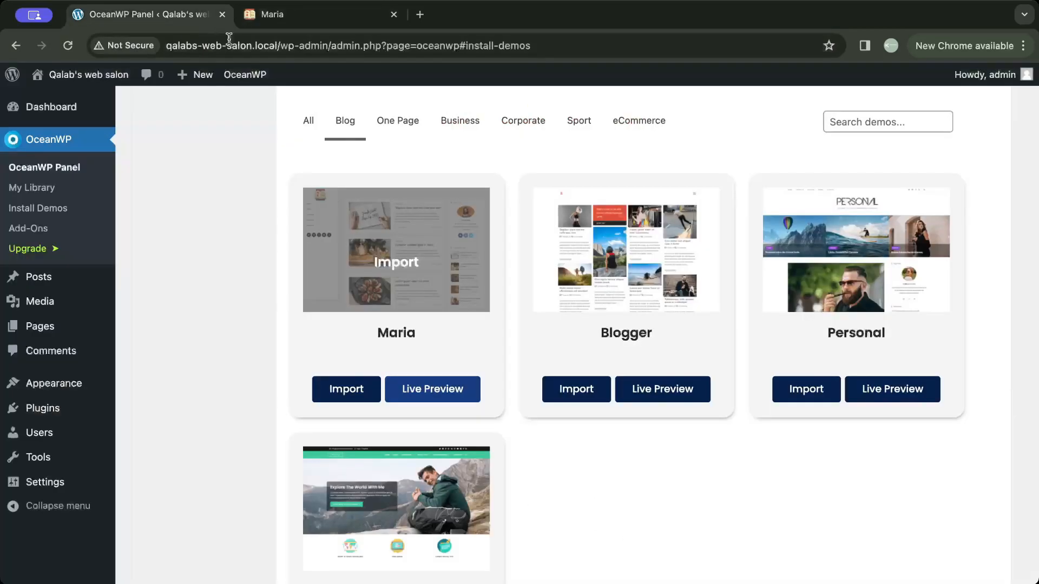
# - Start importing the Maria demo and install its required plugins: Ocean Social Sharing, Elementor, WPForms and Ocean Stick Anything
pyautogui.click(342, 390)
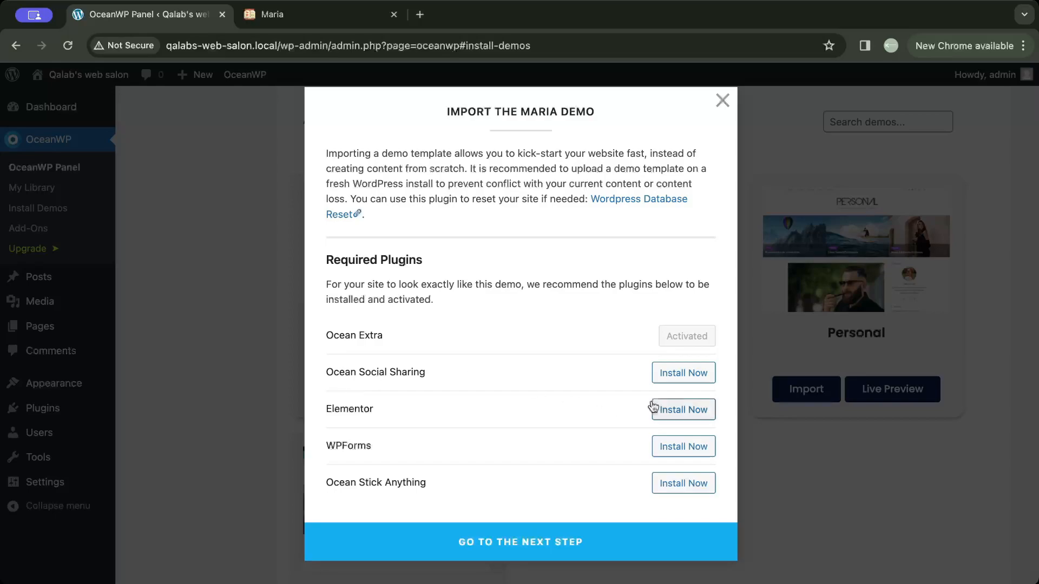
pyautogui.click(673, 373)
pyautogui.click(679, 410)
pyautogui.click(677, 447)
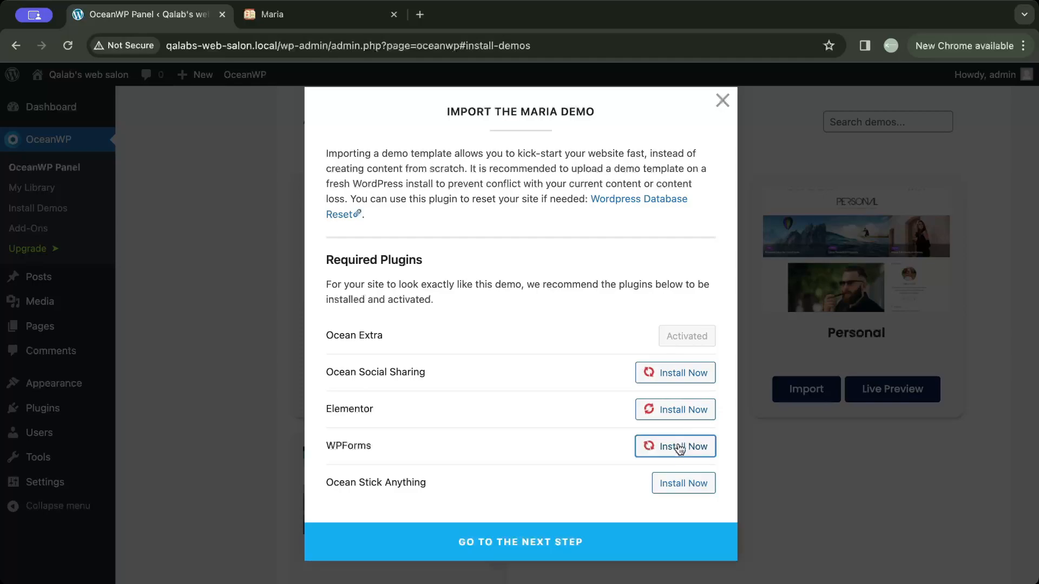
pyautogui.click(680, 481)
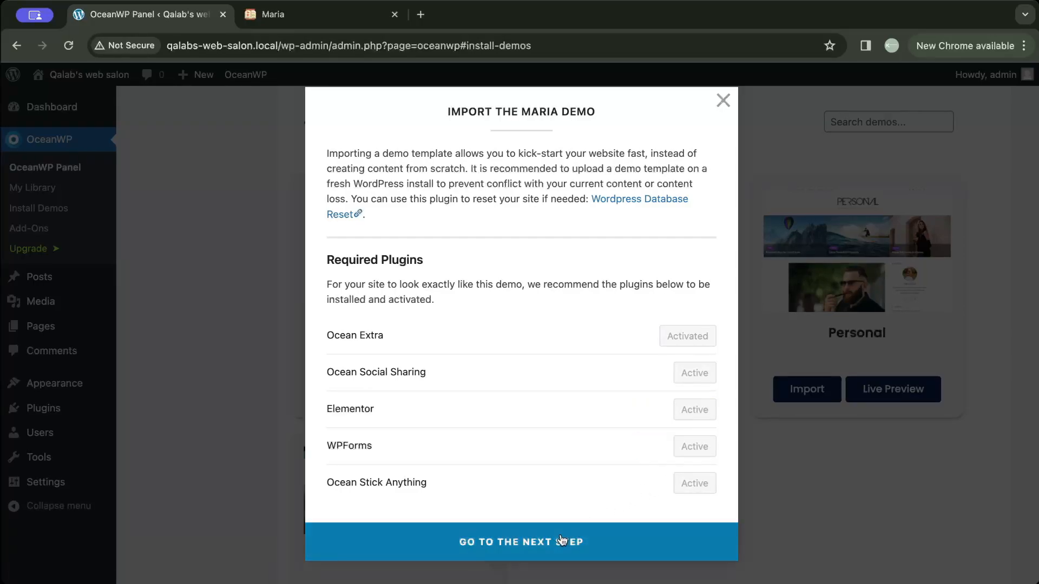
# - Install the Maria demo with its XML data, customizer settings, widgets and contact form, and open the imported site
pyautogui.click(563, 539)
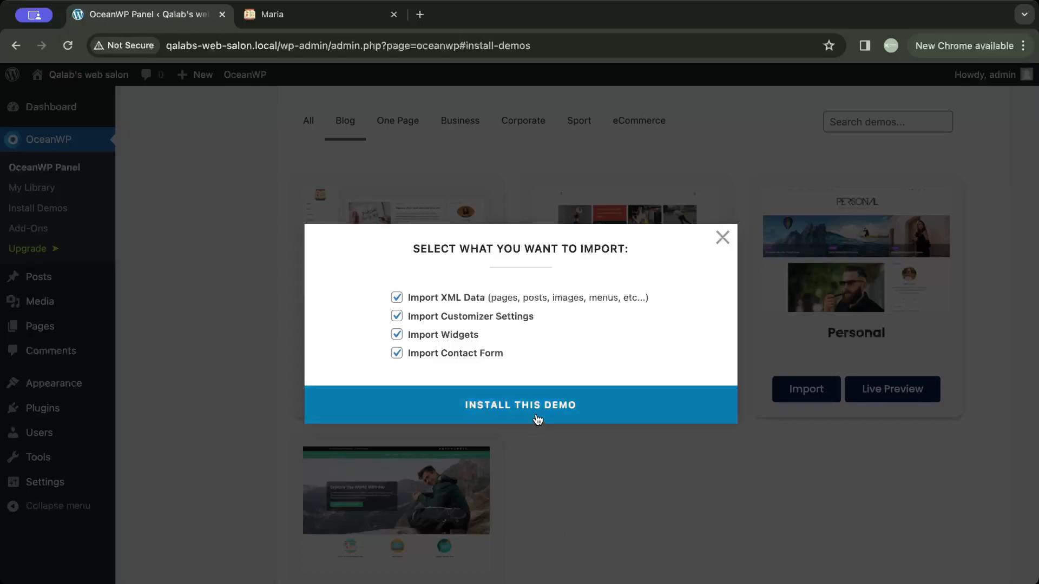
pyautogui.click(537, 417)
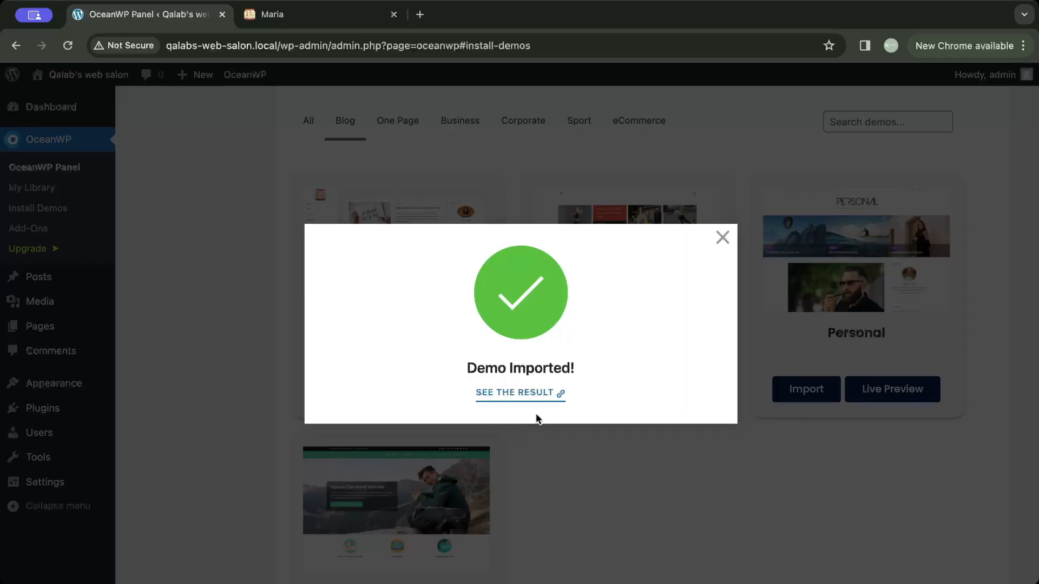
pyautogui.click(533, 393)
# - Look through the posts and sidebar widgets on the imported blog's home page, and return to the OceanWP Panel
pyautogui.scroll(-4, 533, 400)
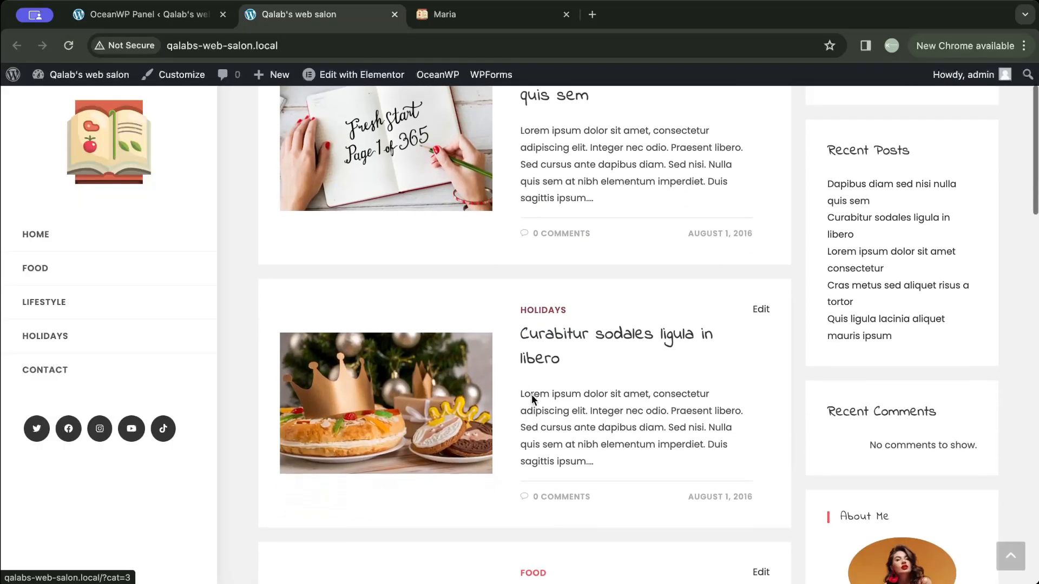
pyautogui.scroll(-8, 531, 395)
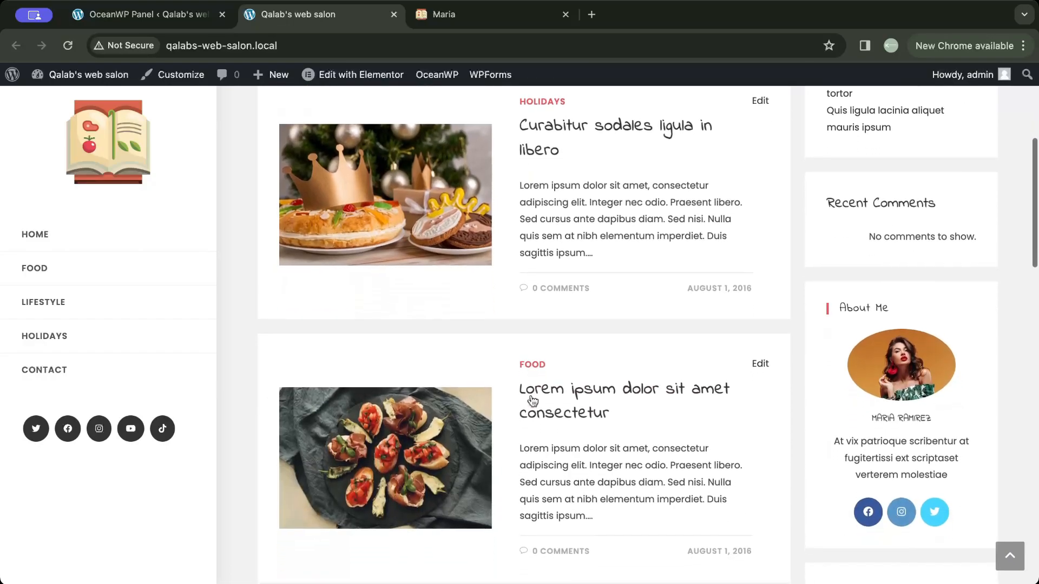
pyautogui.scroll(-4, 531, 400)
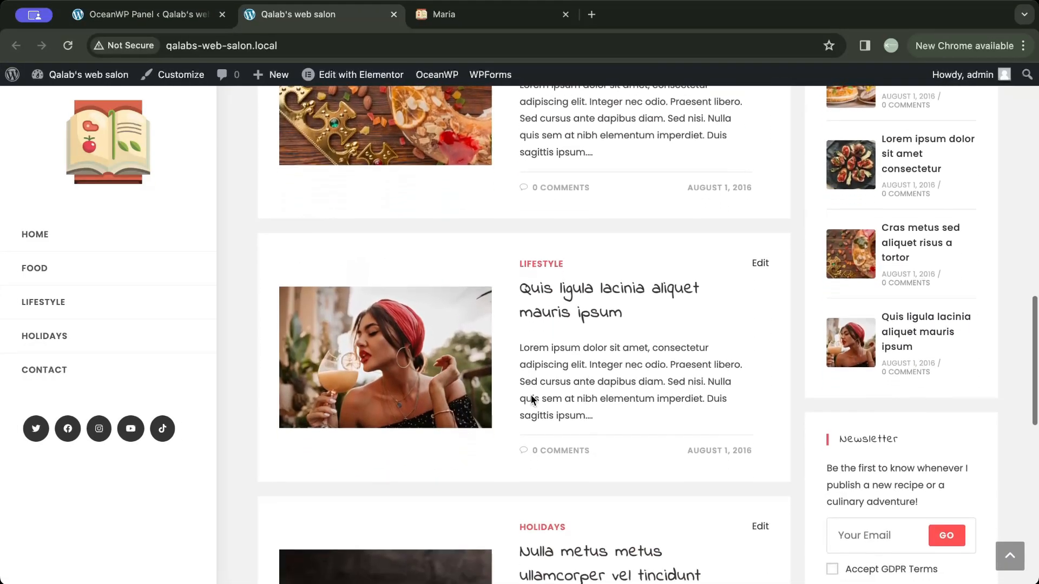
pyautogui.scroll(10, 532, 399)
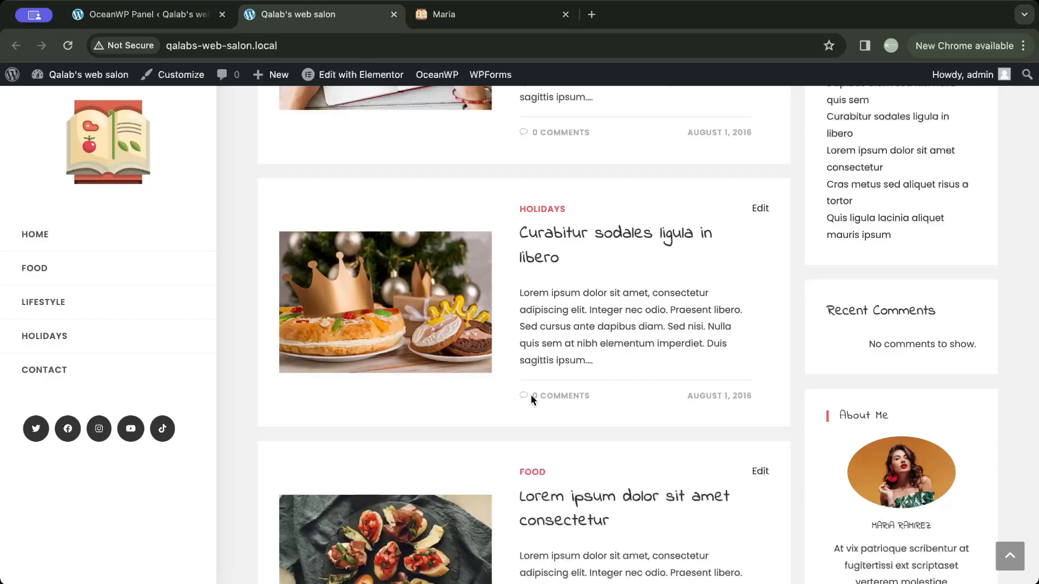
pyautogui.hotkey('ctrl', 'shift', 'Tab')
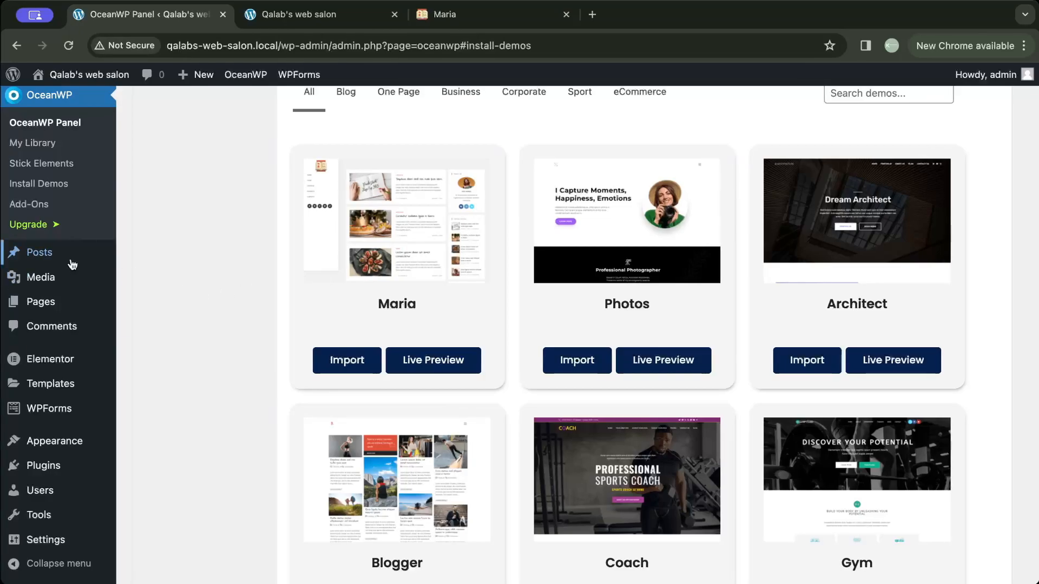
# - Add a new post titled "My first blog post" and paste the Lorem ipsum paragraphs as its body
pyautogui.moveTo(69, 254)
pyautogui.click(137, 254)
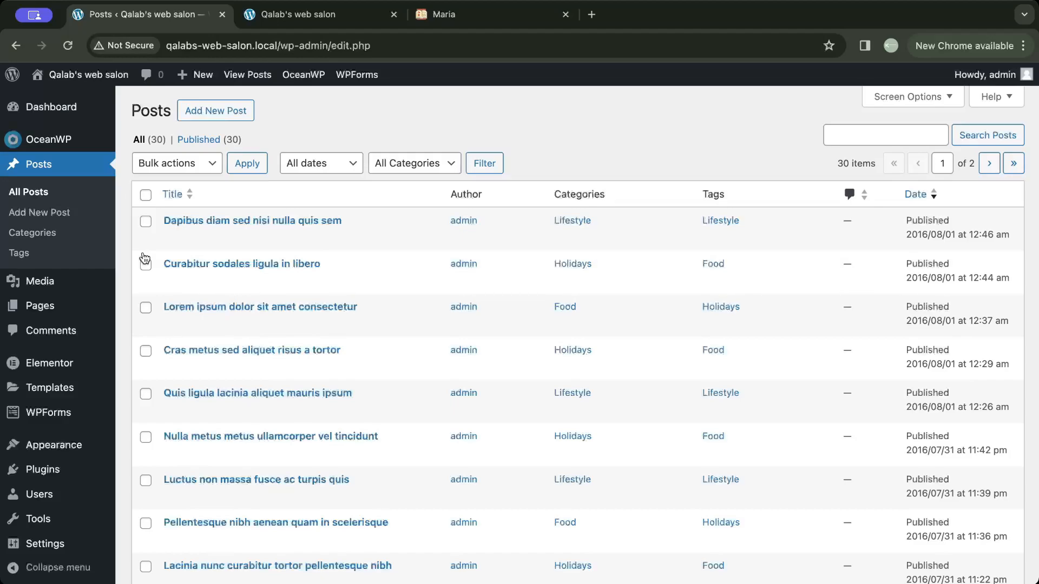
pyautogui.click(187, 112)
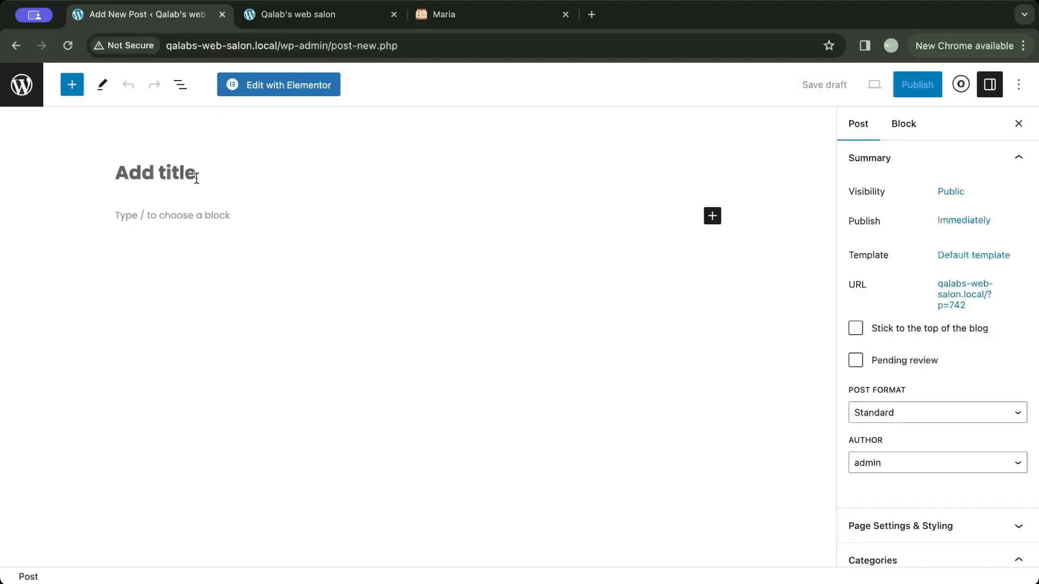
pyautogui.write('My first blog post')
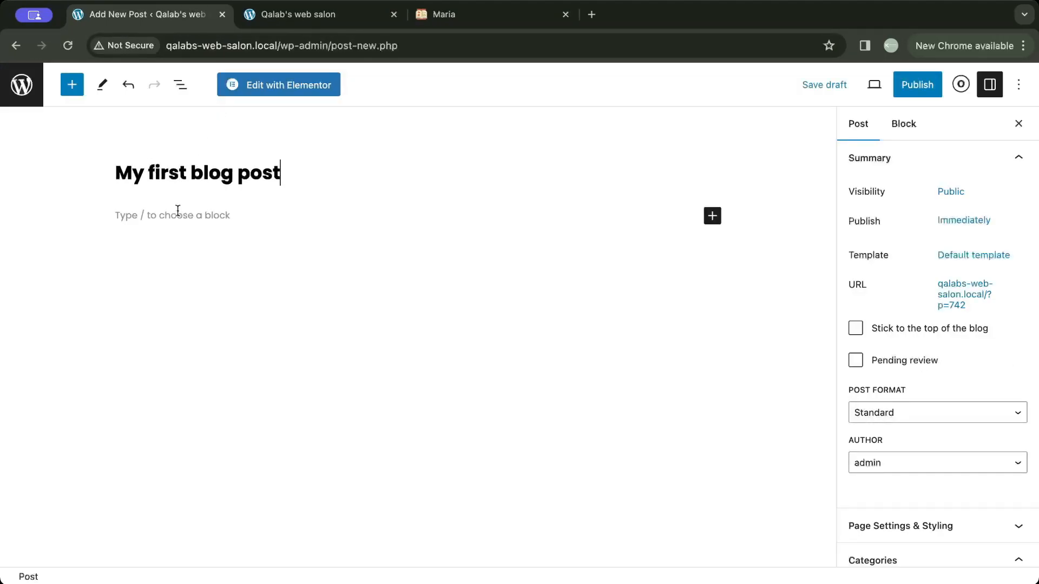
pyautogui.click(178, 211)
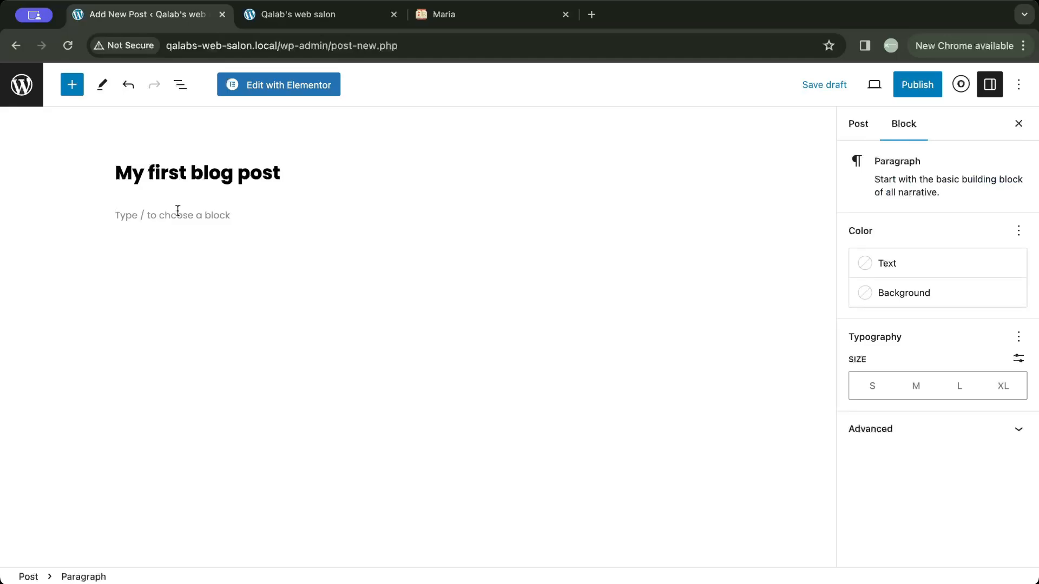
pyautogui.press('super+v')
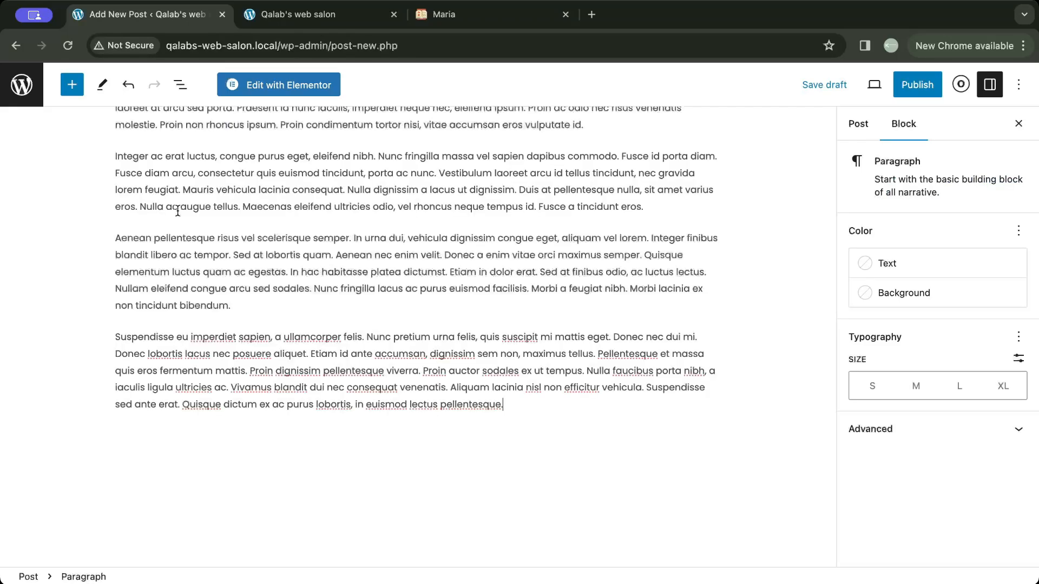
# - Assign the new post to the Holidays category in the post settings
pyautogui.click(860, 128)
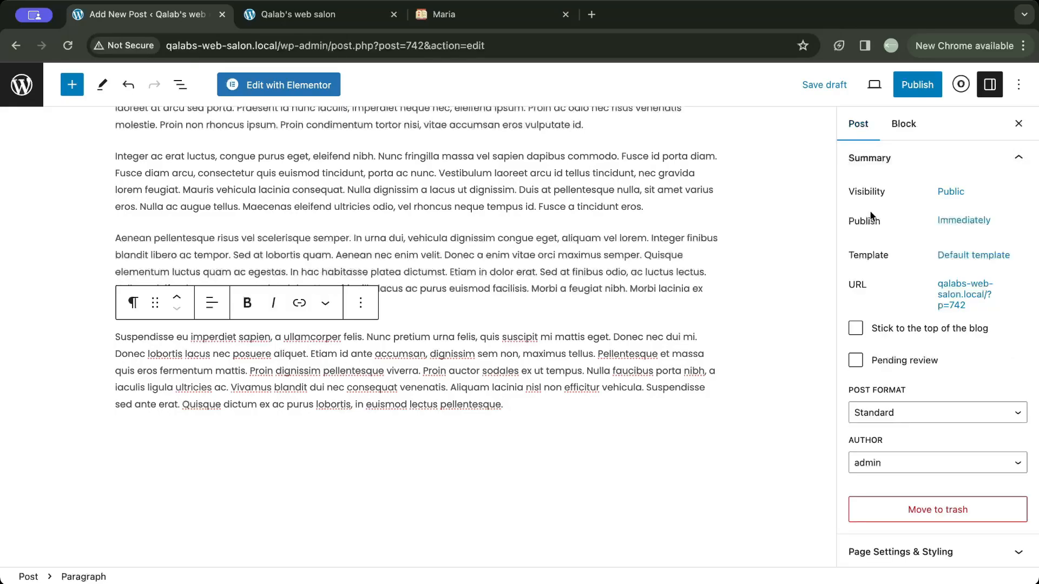
pyautogui.scroll(-10, 869, 210)
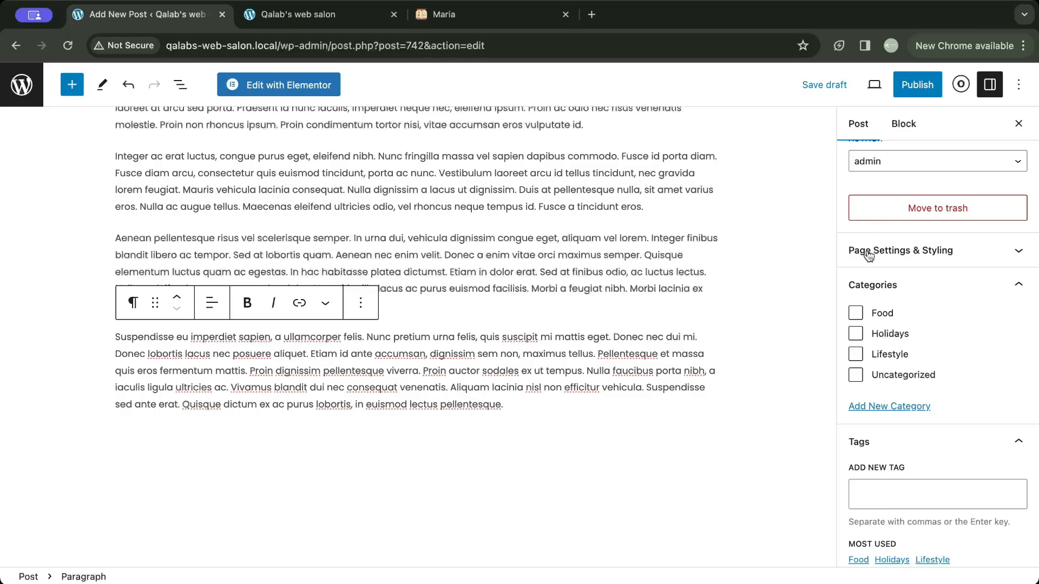
pyautogui.click(865, 333)
# - Set the photo of the berry-topped dessert with gift boxes as the post's featured image, and publish the post
pyautogui.scroll(-4, 864, 340)
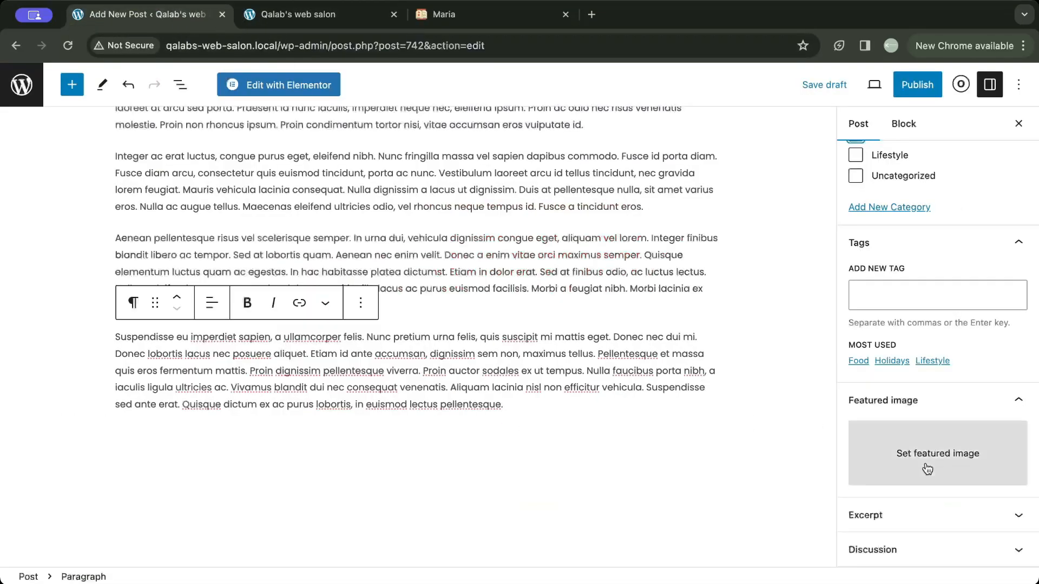
pyautogui.click(926, 469)
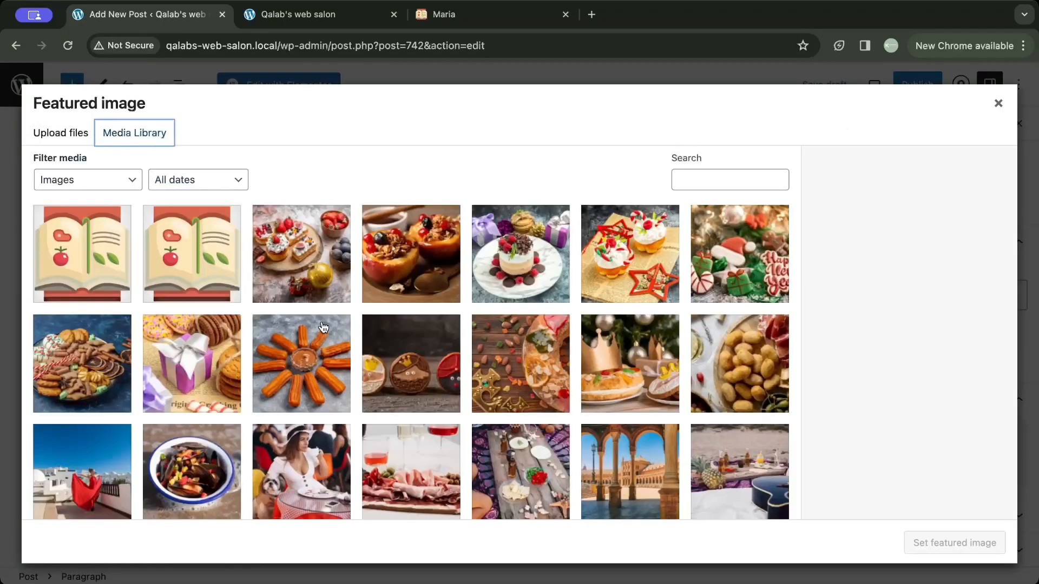
pyautogui.scroll(-2, 323, 326)
pyautogui.scroll(2, 323, 327)
pyautogui.click(519, 254)
pyautogui.click(925, 544)
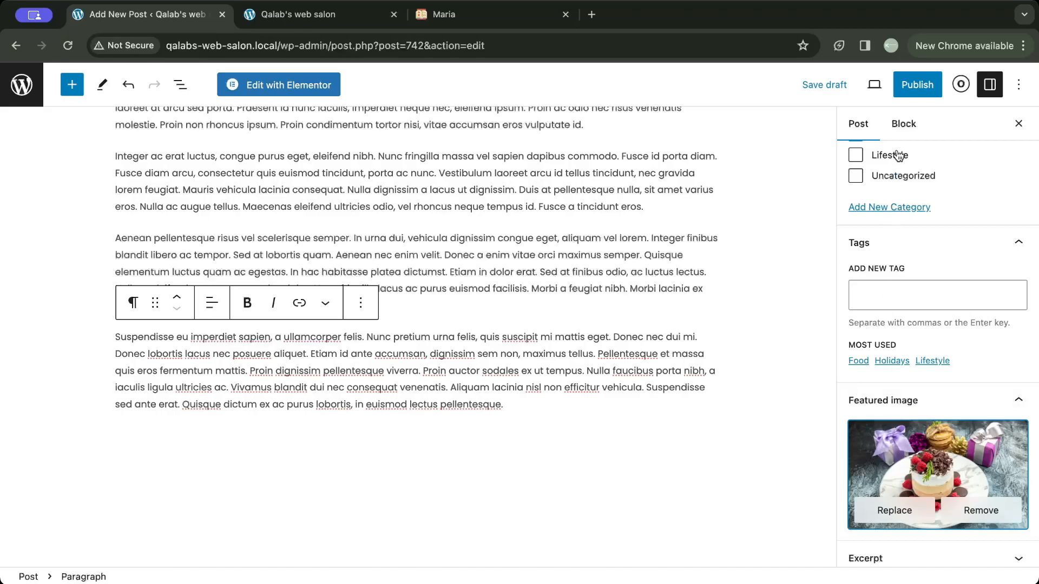
pyautogui.click(916, 90)
pyautogui.click(915, 93)
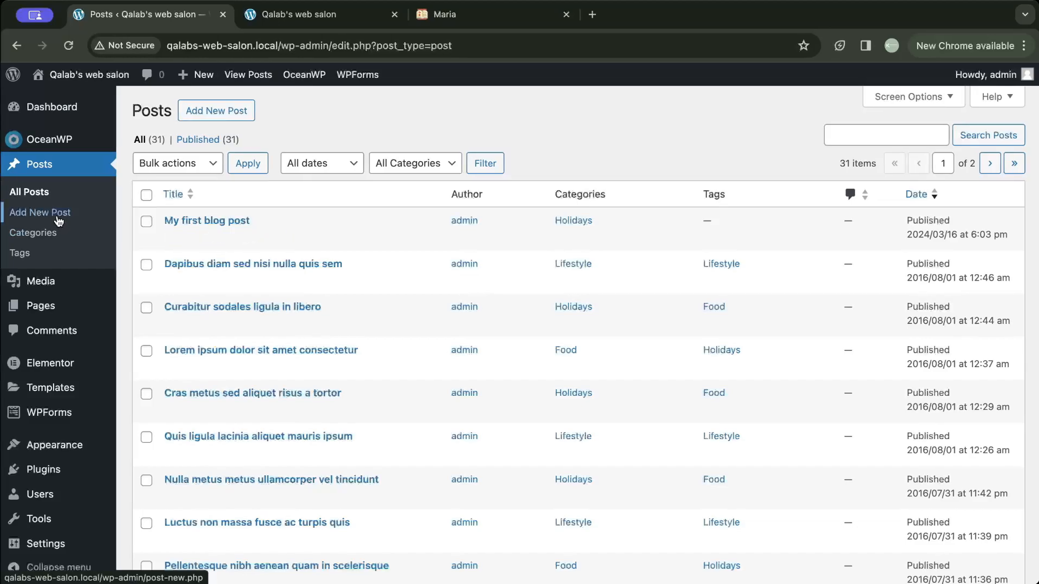
# - Add a new post category named "My First Category" without a parent category
pyautogui.click(49, 237)
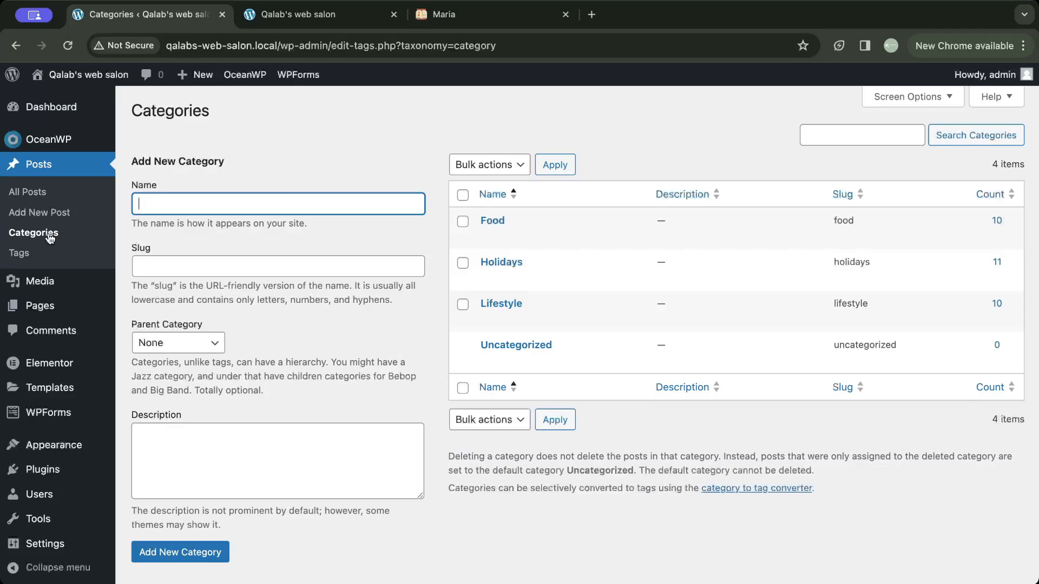
pyautogui.write('My First Category')
pyautogui.click(156, 548)
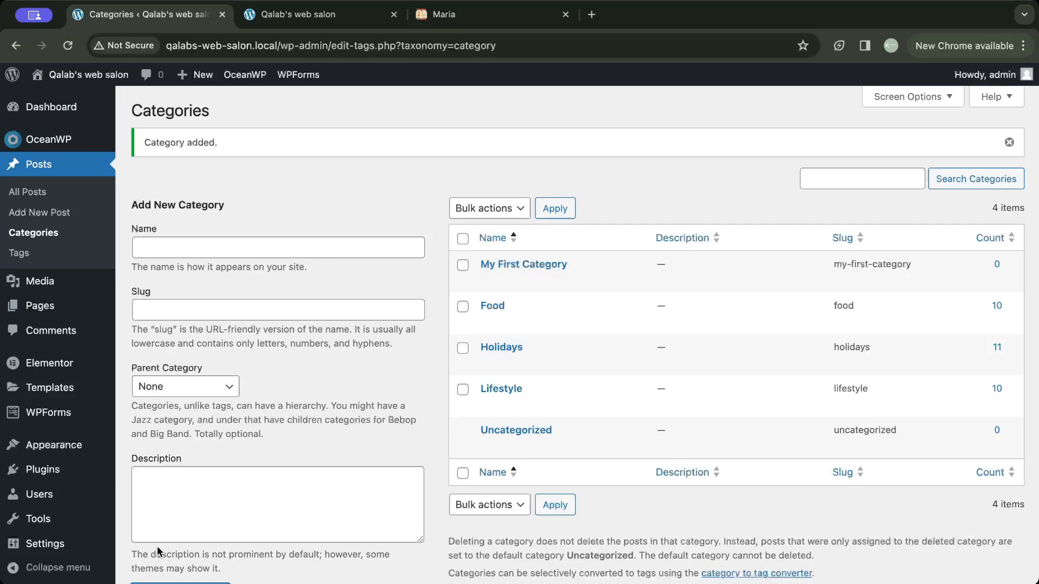
# - Reopen "My first blog post", replace its Holidays category with My First Category, and update the post
pyautogui.click(38, 192)
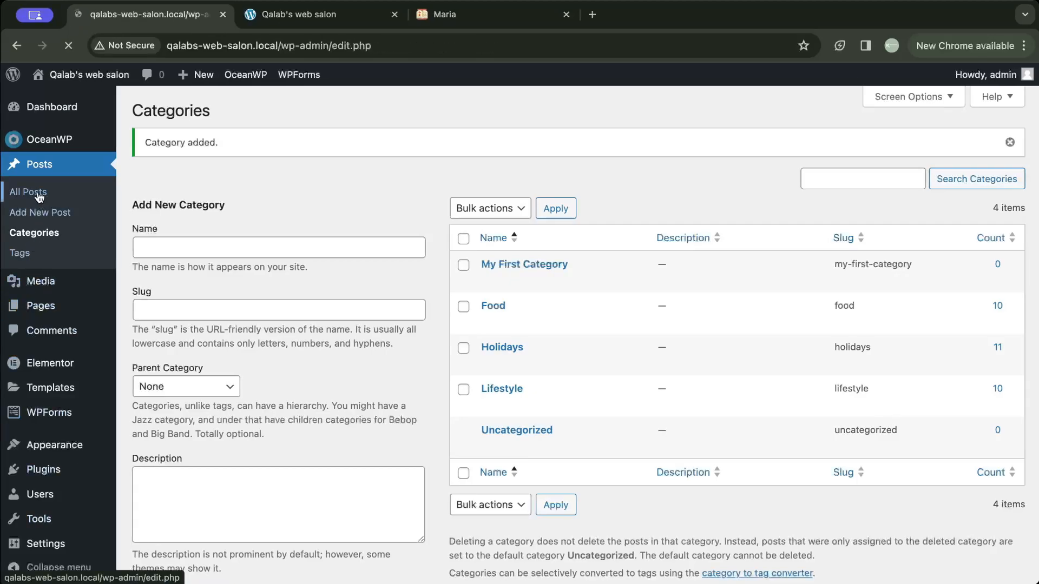
pyautogui.click(167, 170)
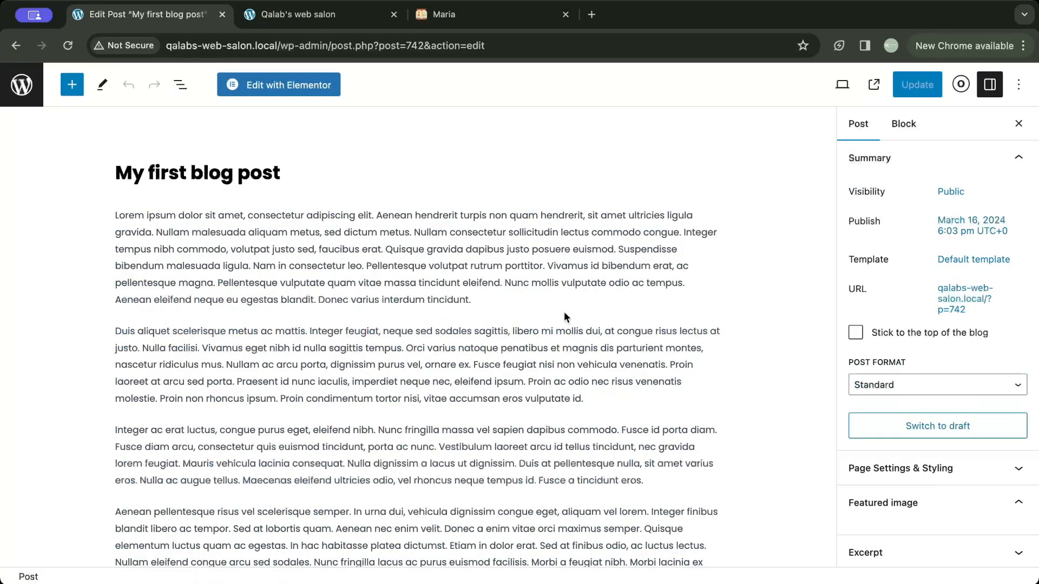
pyautogui.scroll(-5, 909, 416)
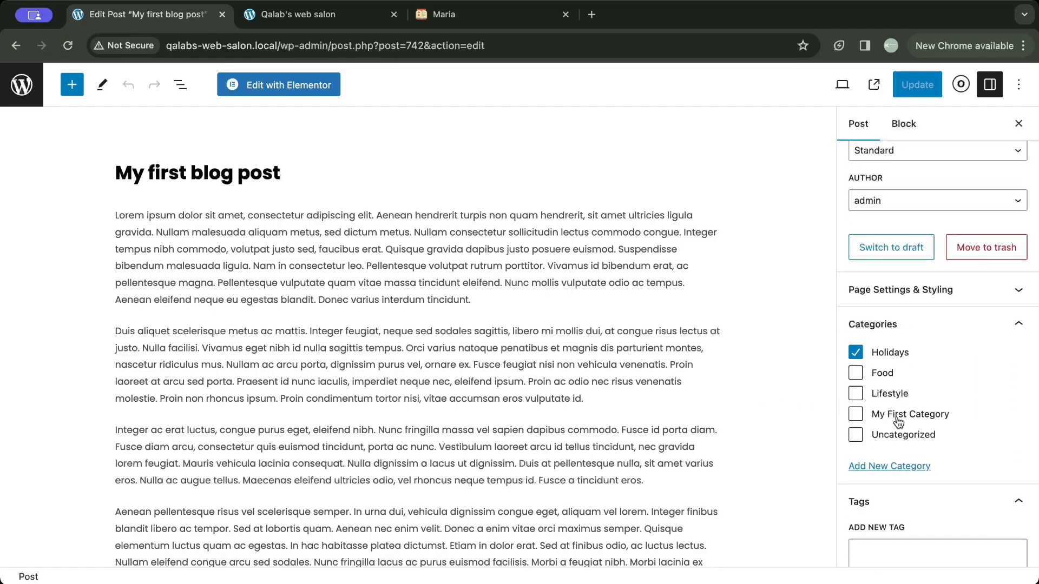
pyautogui.click(856, 416)
pyautogui.click(856, 355)
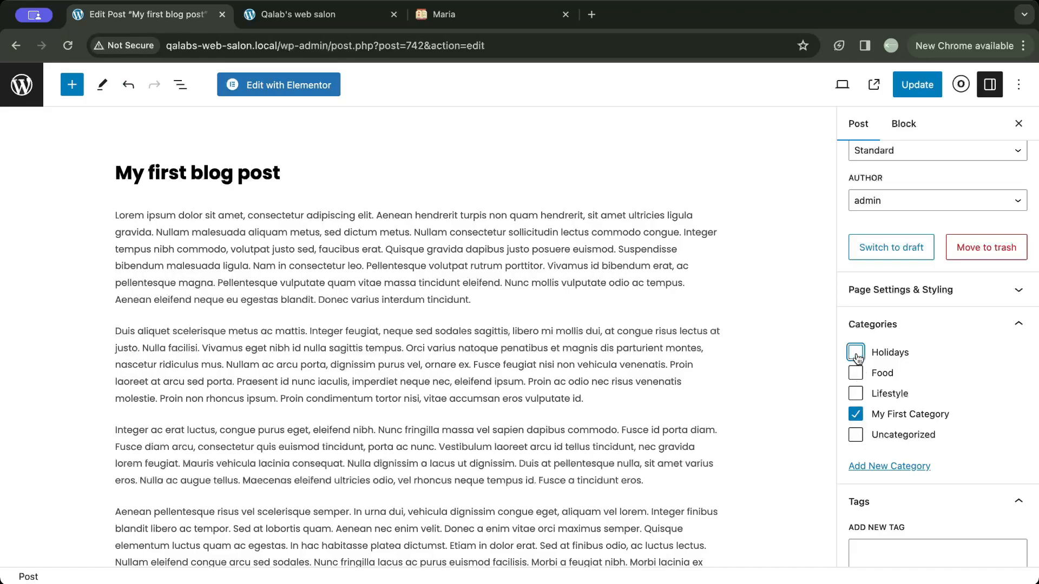
pyautogui.click(916, 84)
# - Check the new post on the blog's home page, and open the site's menu editor in the WordPress admin
pyautogui.hotkey('ctrl', 'Tab')
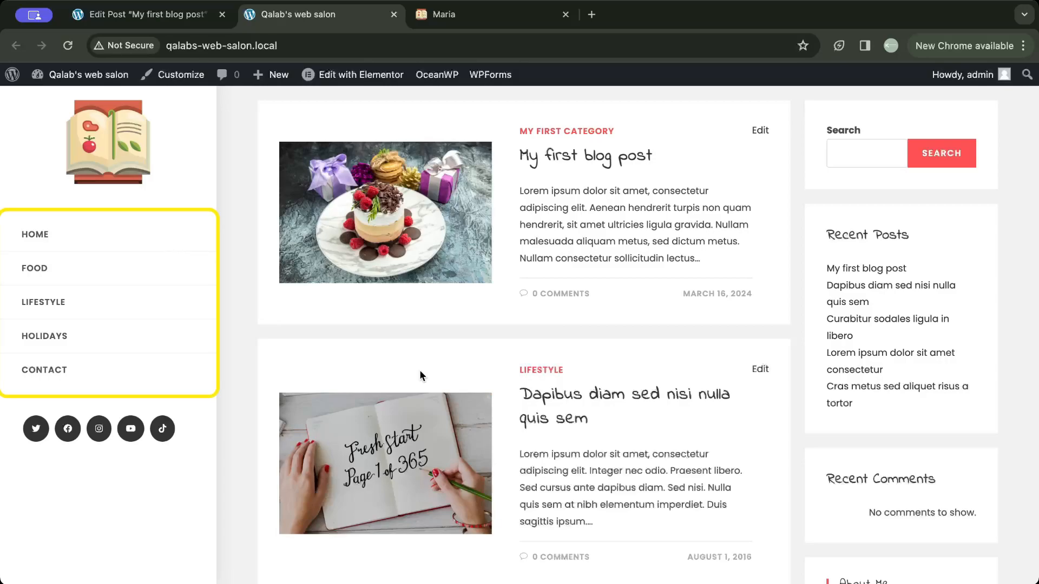
pyautogui.click(132, 16)
pyautogui.click(29, 96)
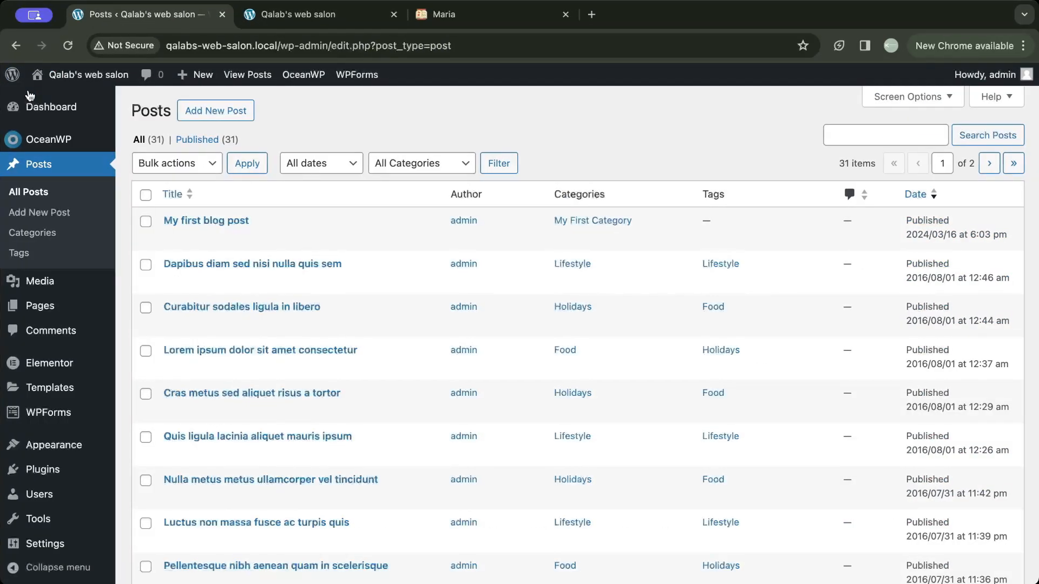
pyautogui.moveTo(77, 445)
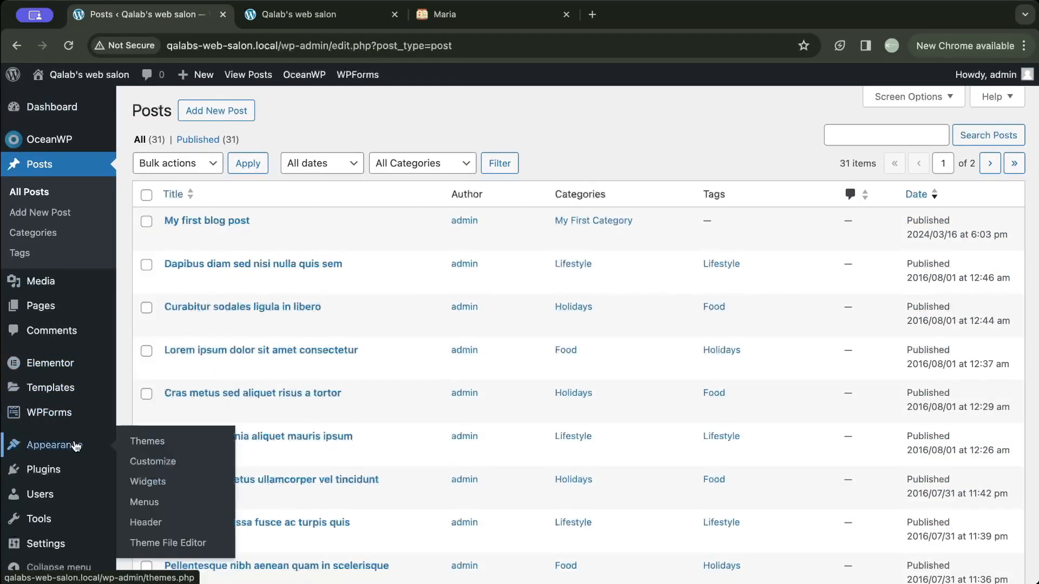
pyautogui.click(140, 502)
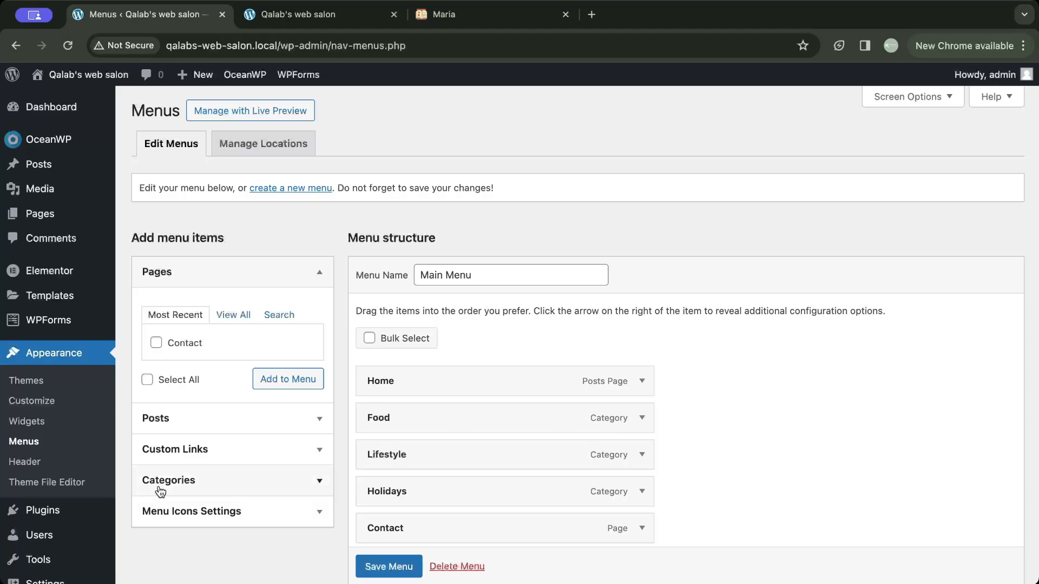
# - Add My First Category from the full category list to the Main Menu, and save the menu
pyautogui.click(145, 479)
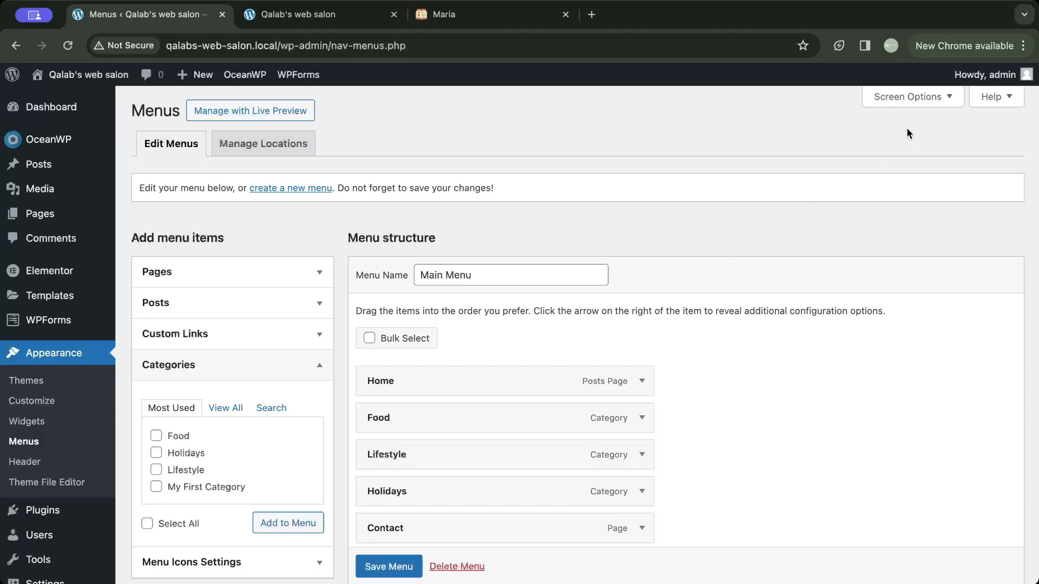
pyautogui.click(931, 98)
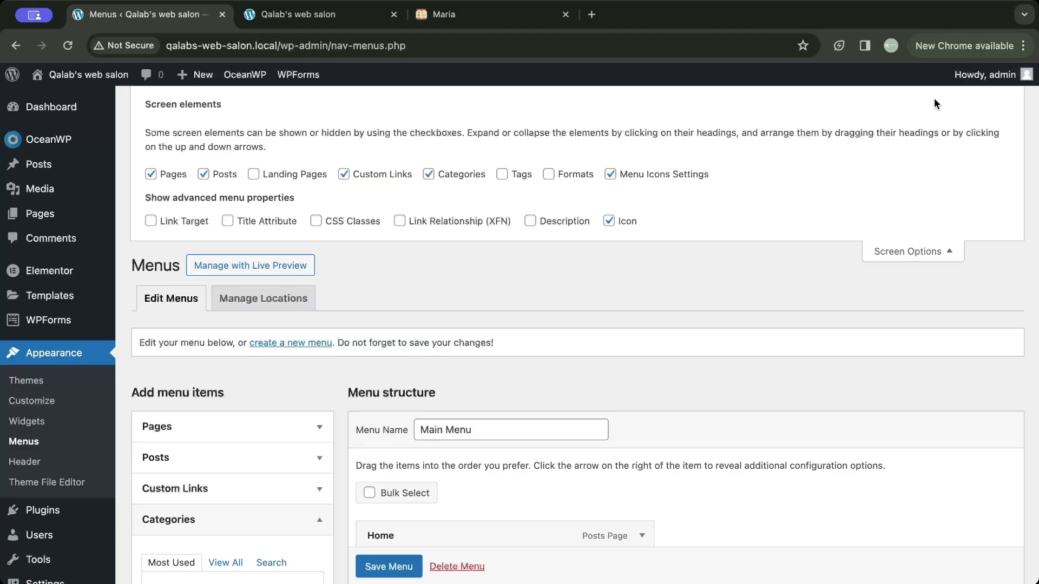
pyautogui.scroll(-5, 563, 314)
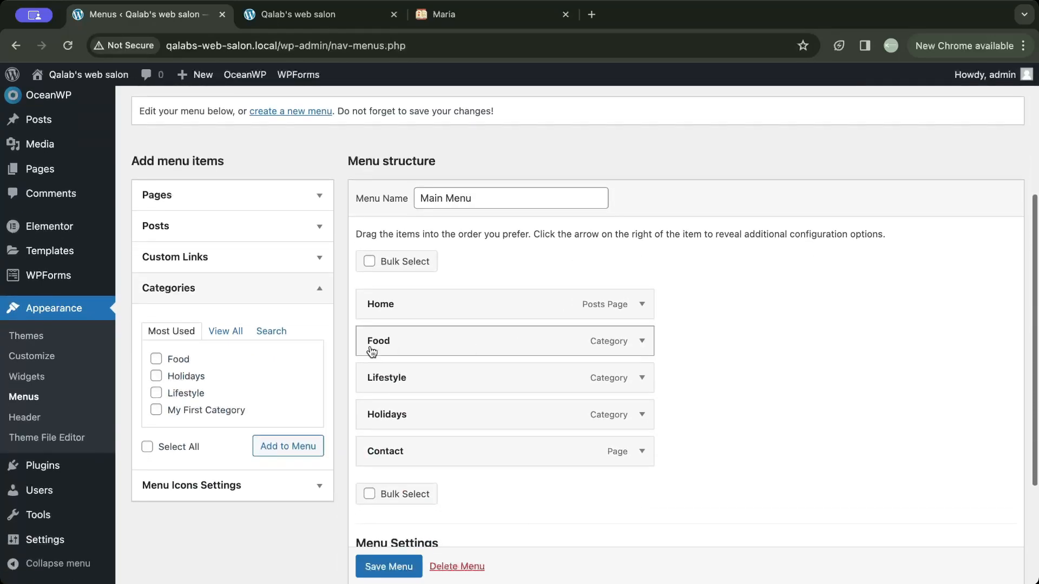
pyautogui.click(233, 332)
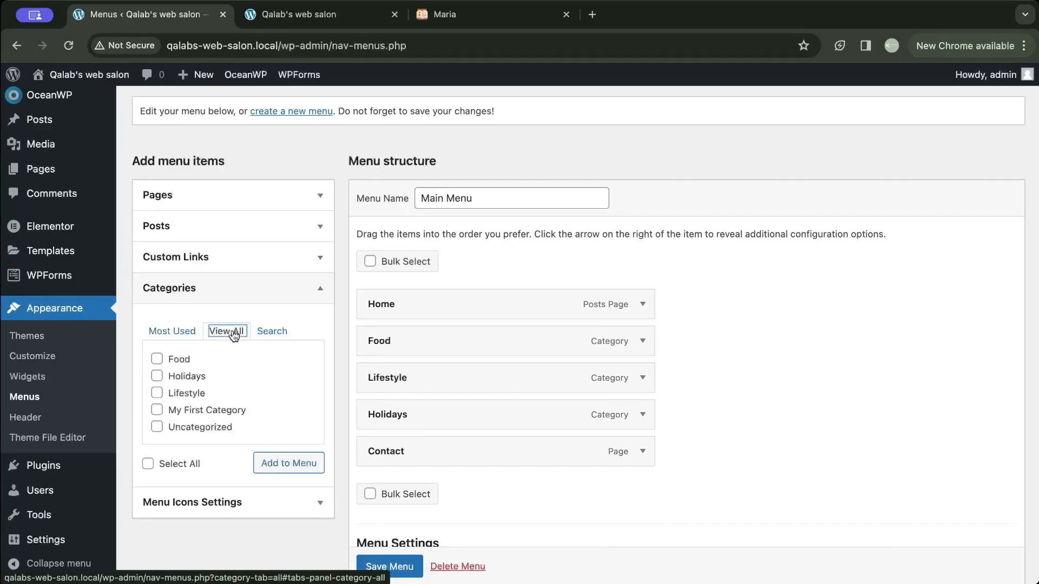
pyautogui.click(172, 413)
pyautogui.click(282, 465)
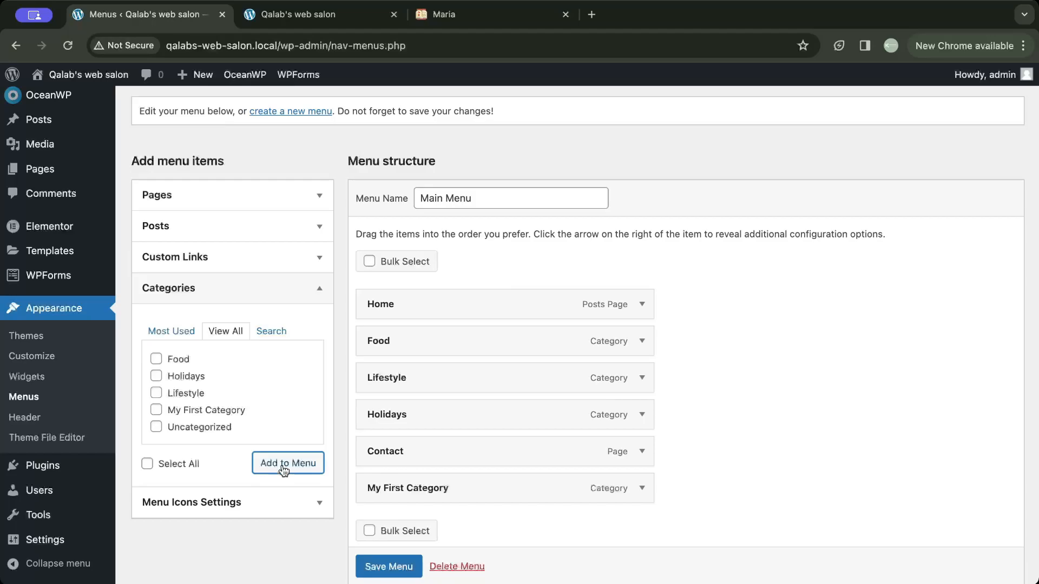
pyautogui.scroll(-3, 282, 469)
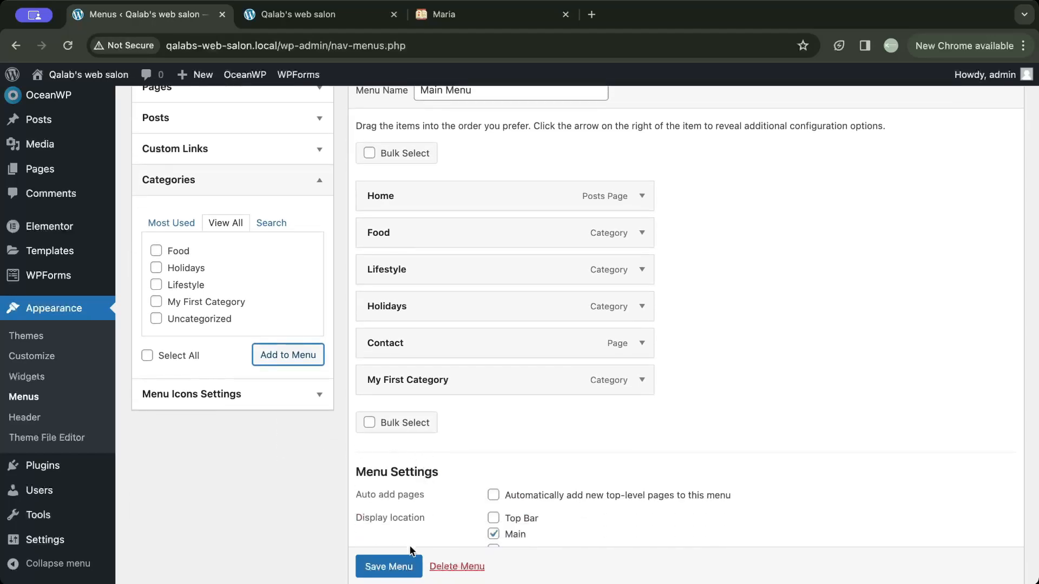
pyautogui.click(403, 567)
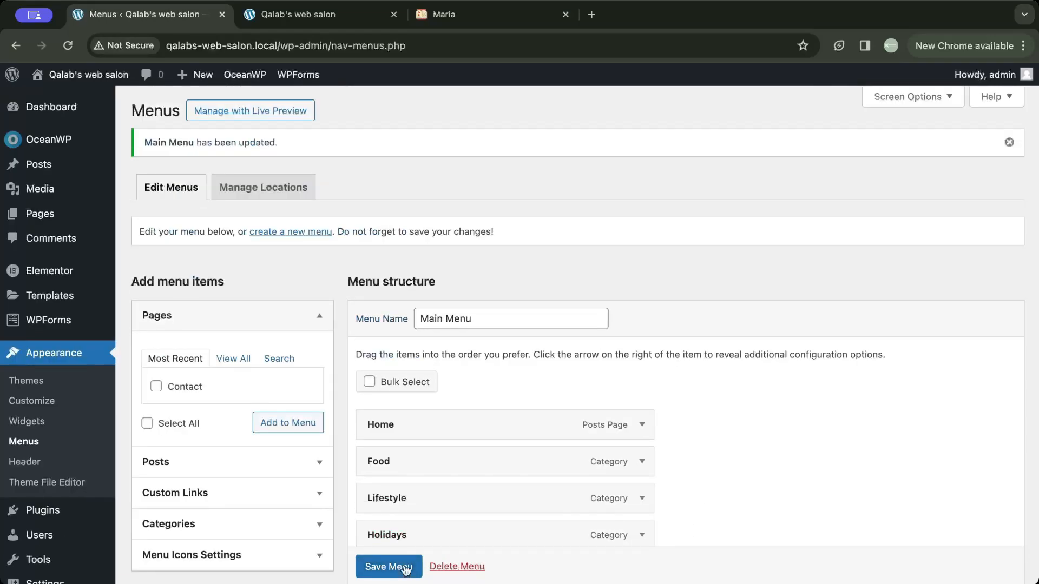
# - Reload the blog's home page to check its menu, move My First Category directly below Home in the Main Menu, and save it
pyautogui.click(309, 21)
pyautogui.click(68, 46)
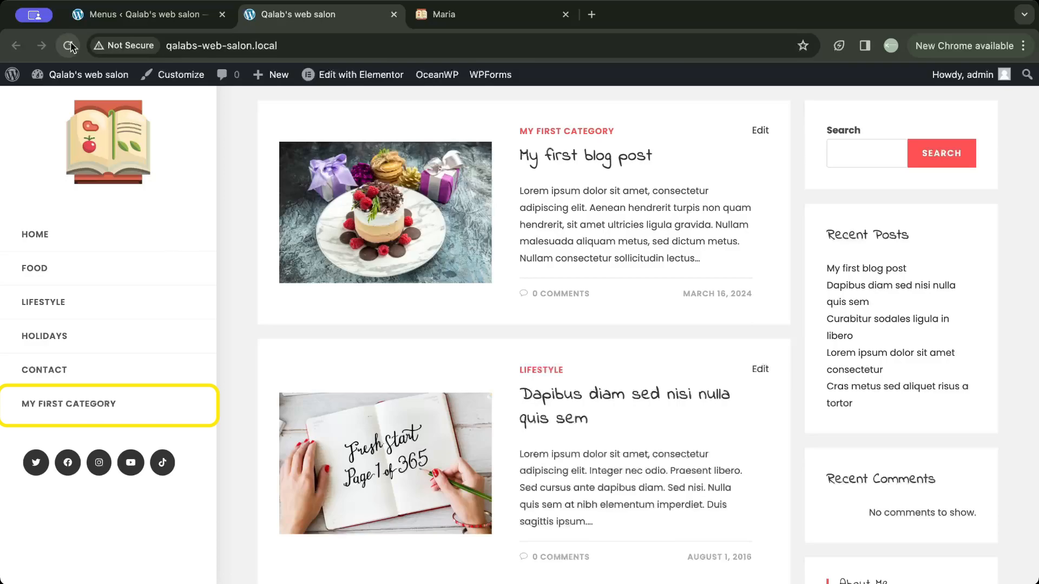
pyautogui.click(111, 16)
pyautogui.scroll(-5, 387, 284)
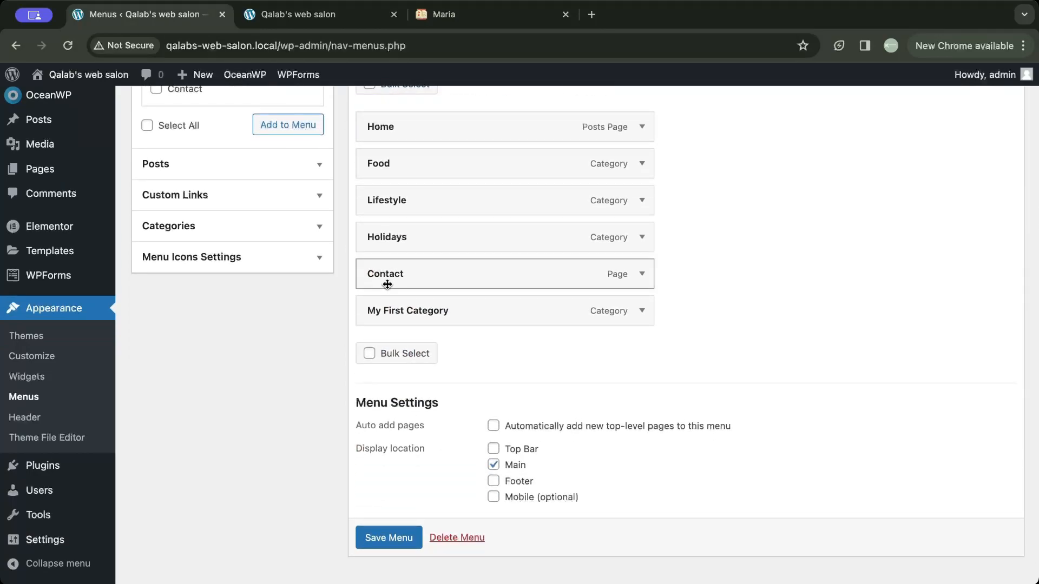
pyautogui.moveTo(412, 310); pyautogui.dragTo(409, 156)
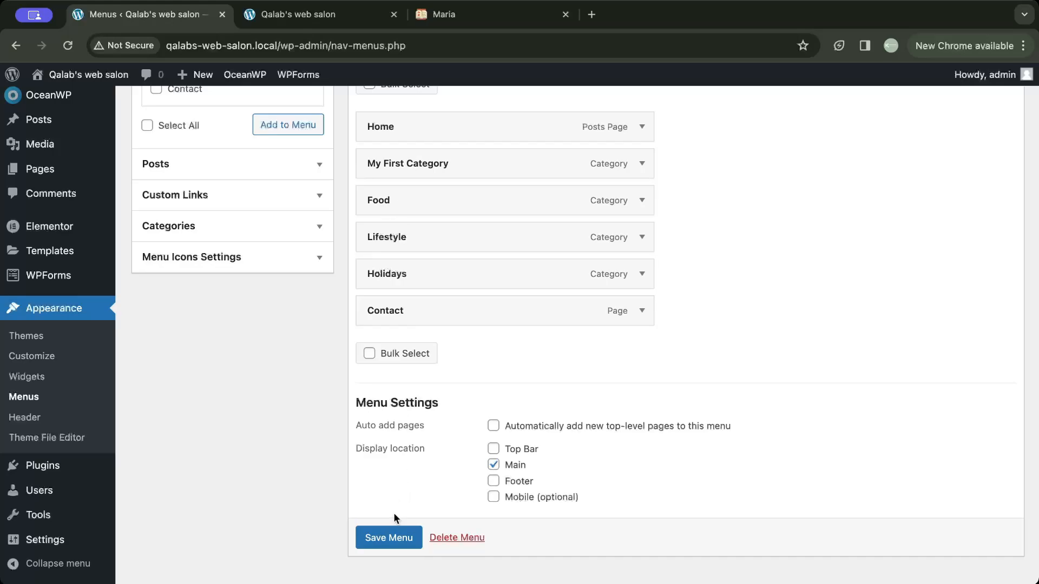
pyautogui.click(387, 537)
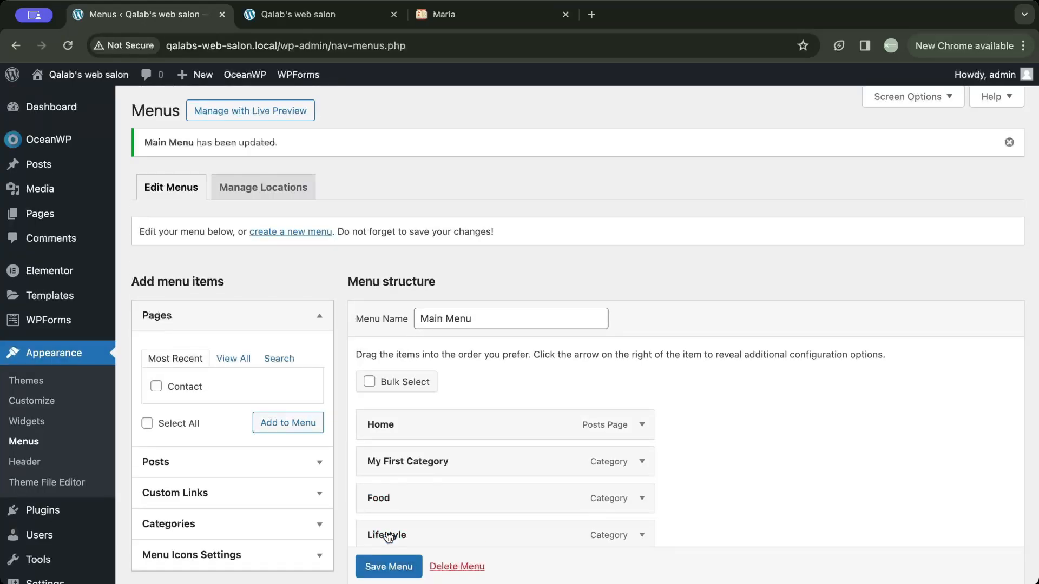
pyautogui.click(306, 24)
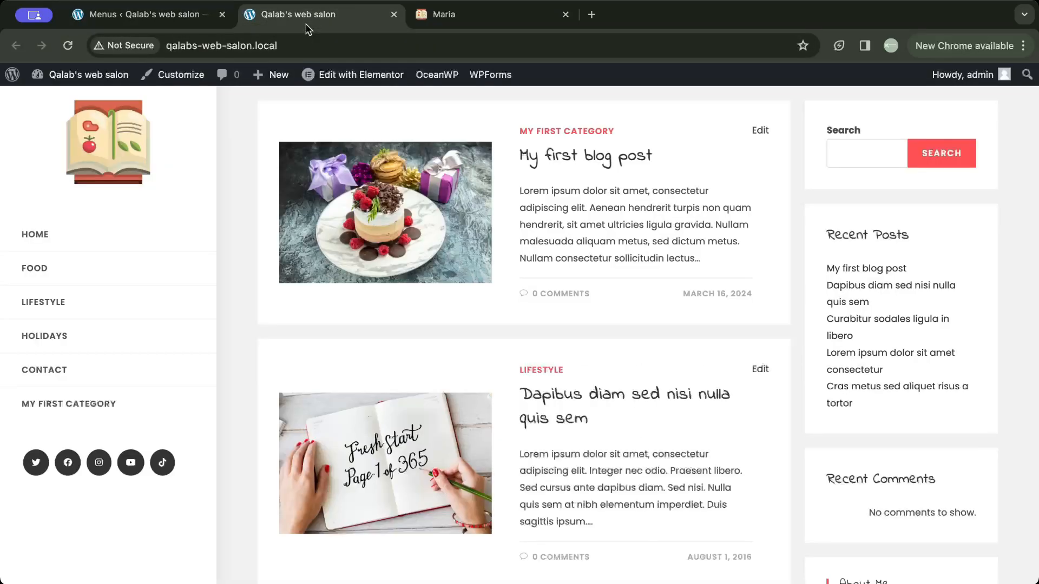
pyautogui.click(70, 47)
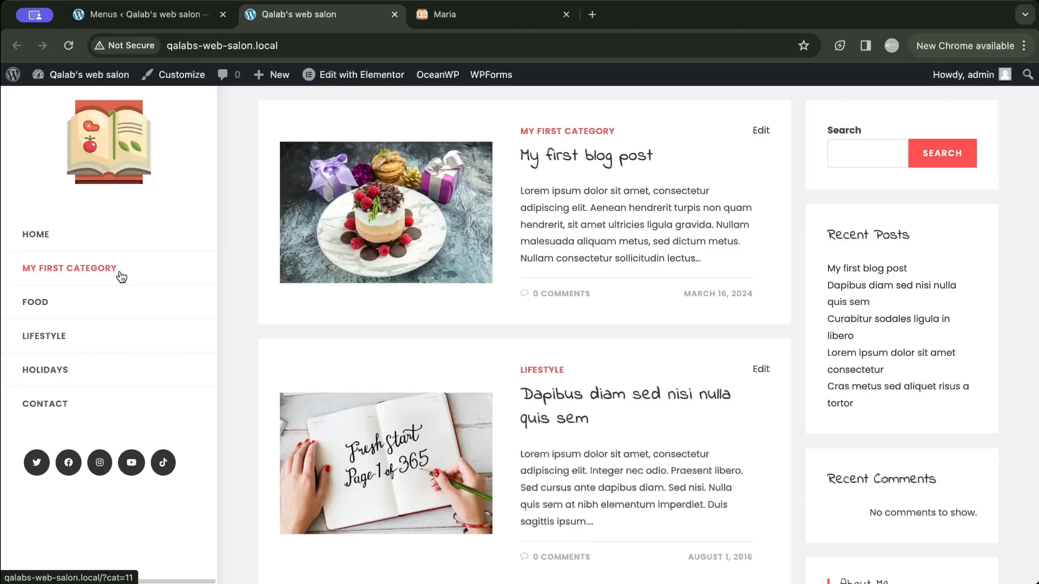
# - Return to the menu editor and remove the Food category from the Main Menu
pyautogui.click(141, 16)
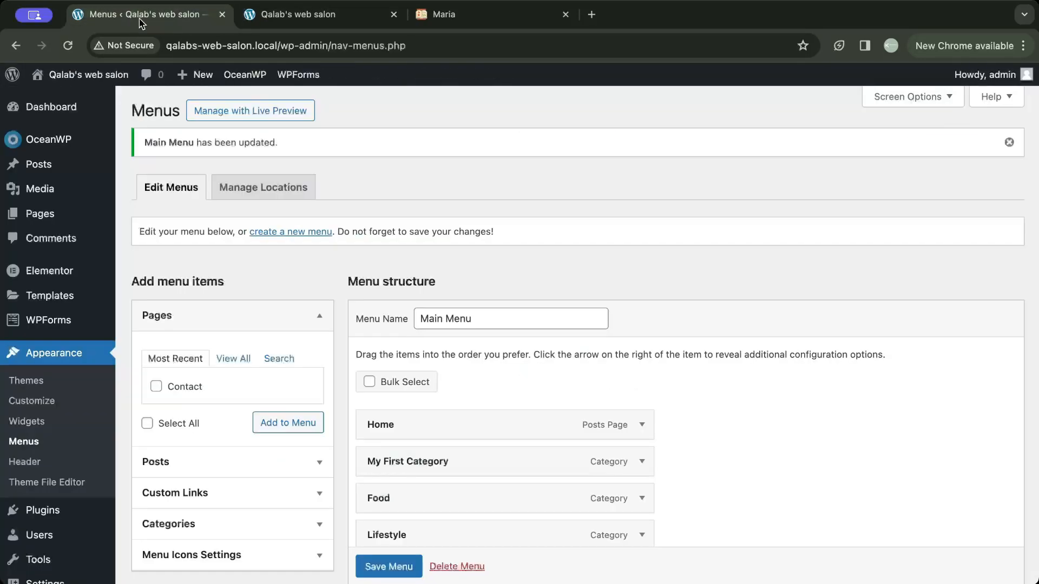
pyautogui.scroll(-3, 334, 300)
pyautogui.scroll(-2, 334, 301)
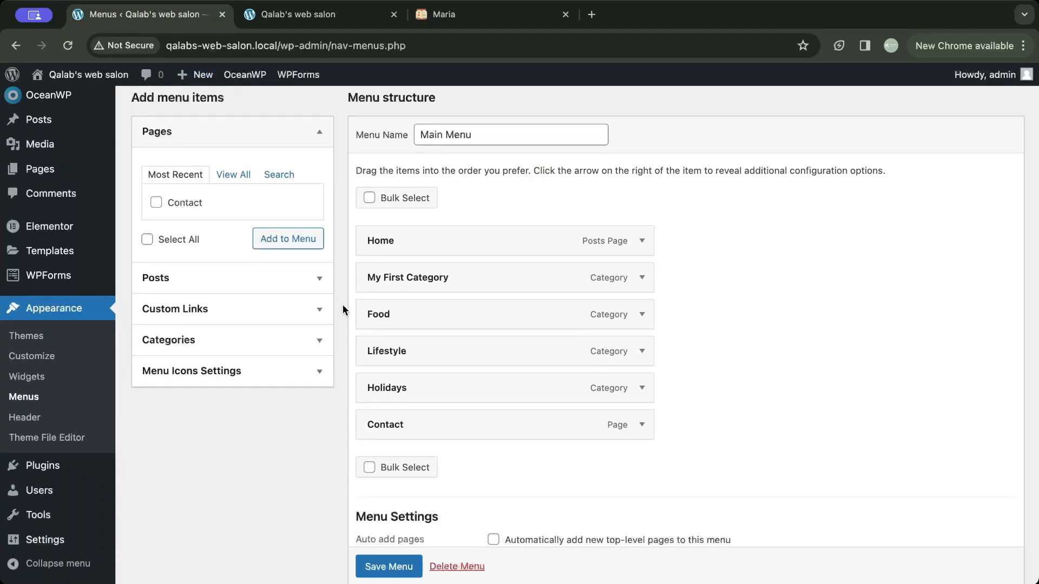
pyautogui.click(642, 316)
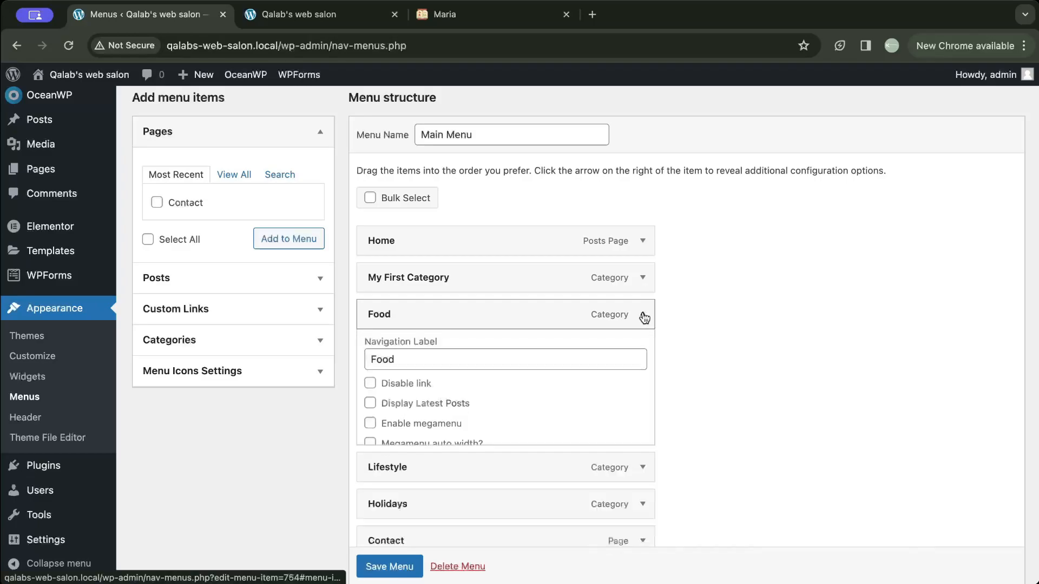
pyautogui.scroll(-3, 479, 423)
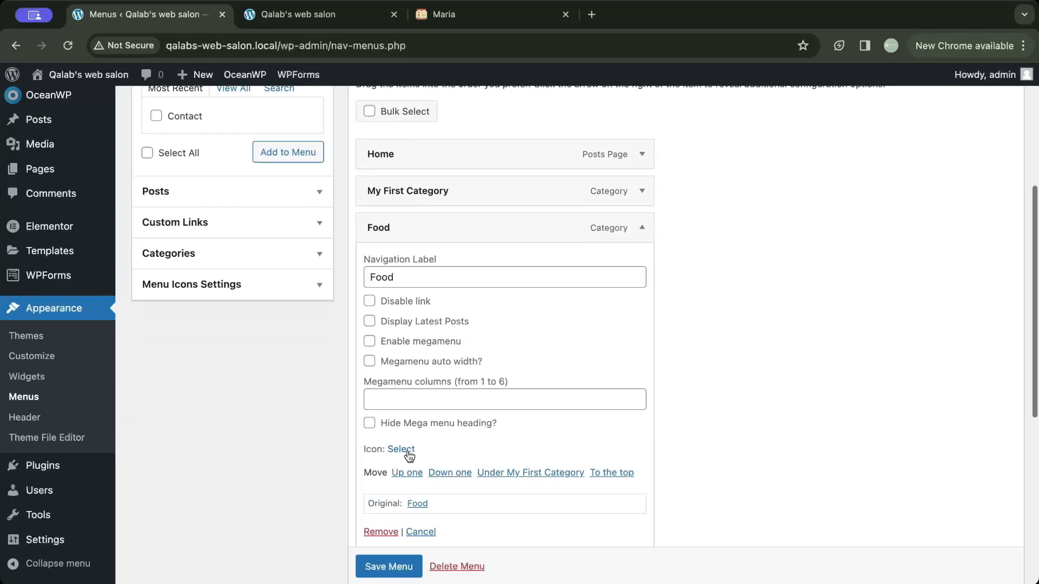
pyautogui.click(380, 532)
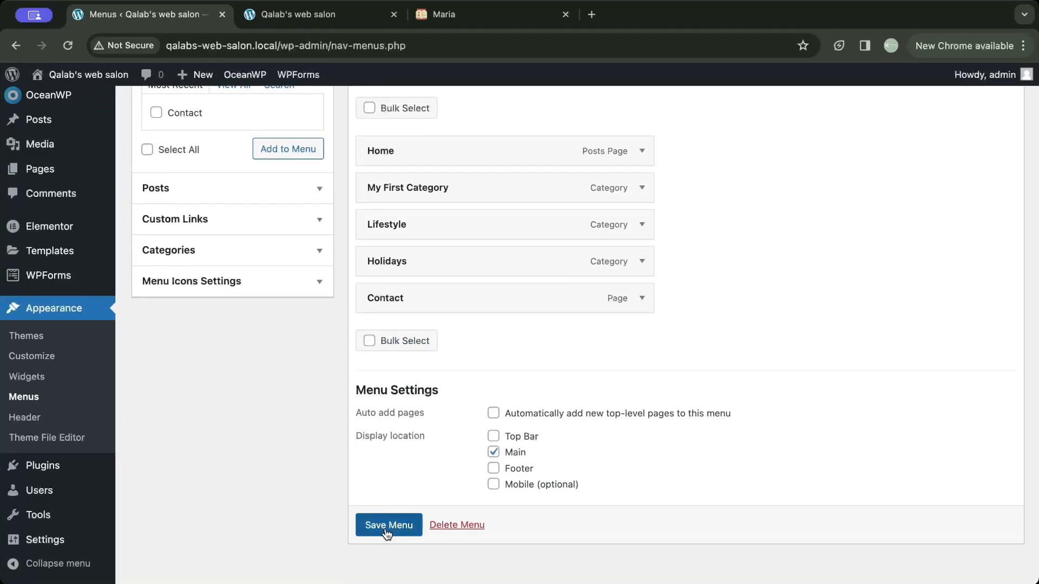
# - Remove Lifestyle and Holidays from the Main Menu, save it, and reload the blog's home page
pyautogui.click(642, 224)
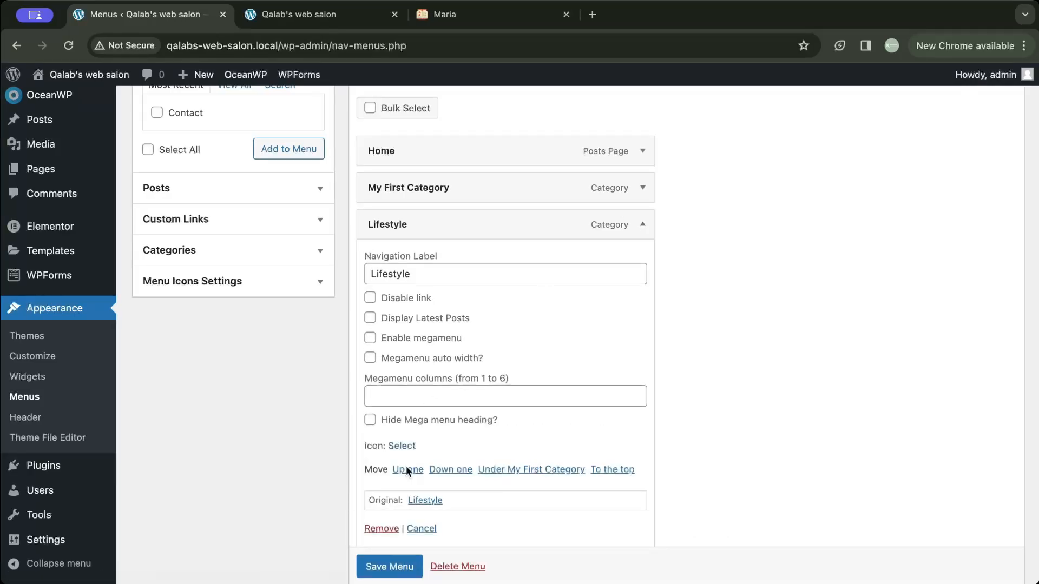
pyautogui.click(379, 528)
pyautogui.click(643, 240)
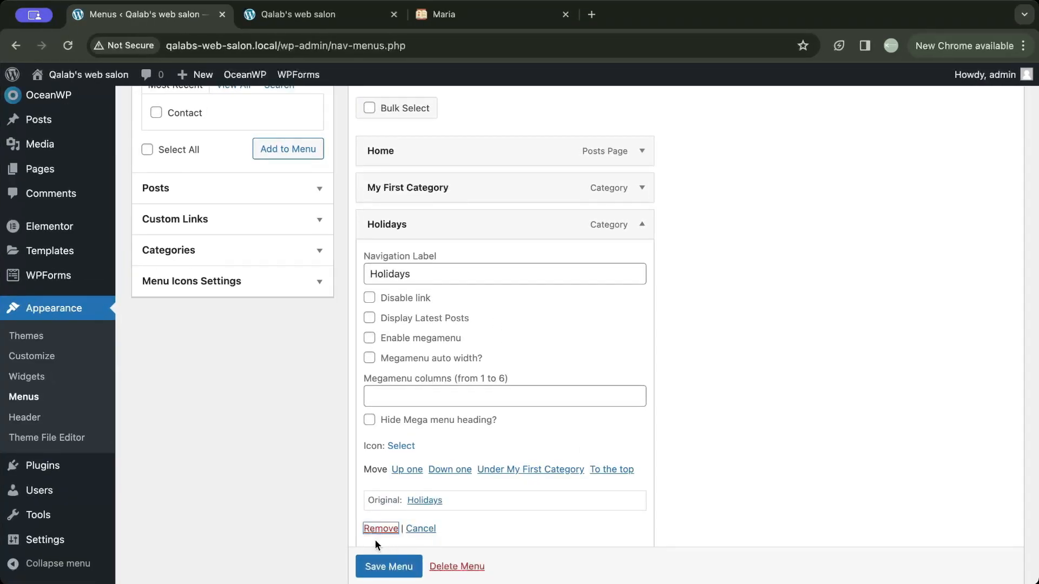
pyautogui.click(379, 527)
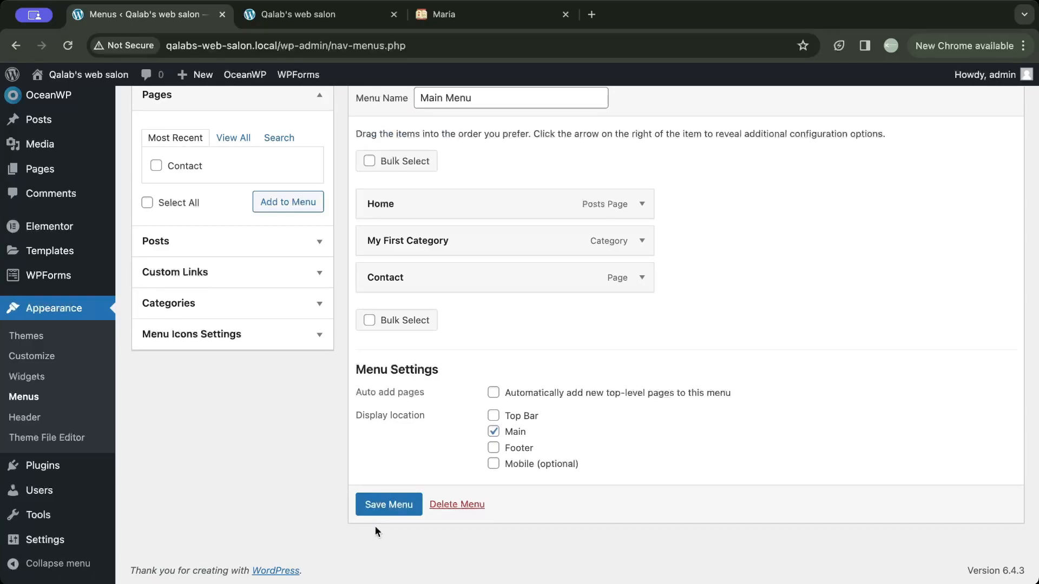
pyautogui.click(381, 505)
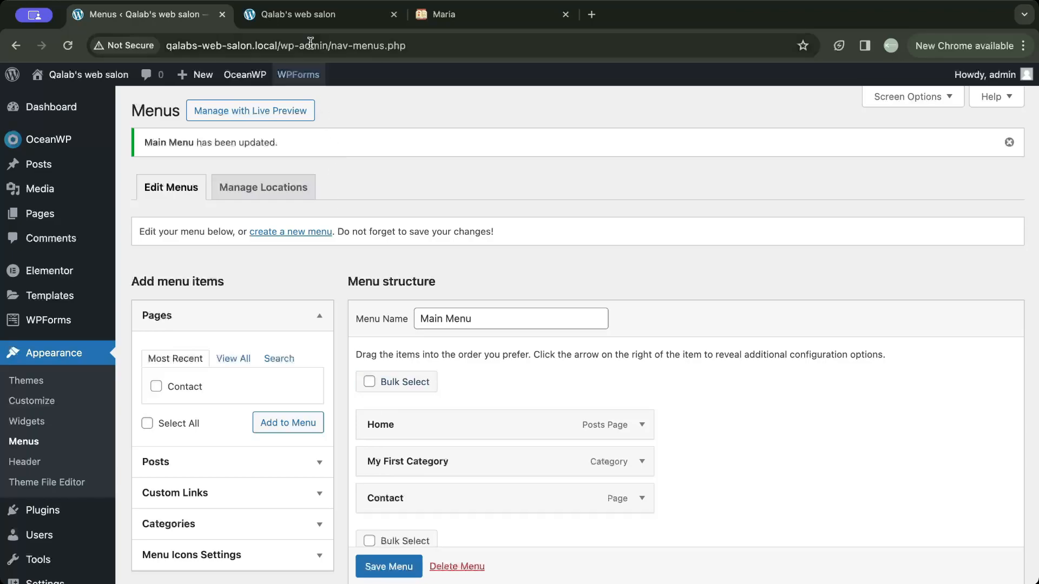
pyautogui.click(305, 15)
pyautogui.click(68, 45)
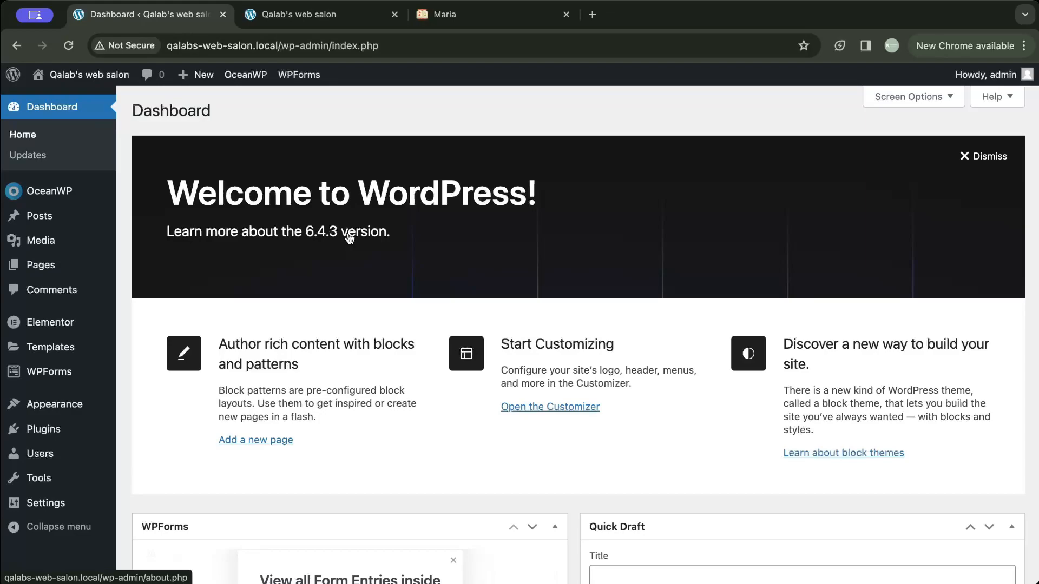
# - Delete the Food, Holidays and Lifestyle post categories in bulk, keeping My First Category
pyautogui.moveTo(40, 216)
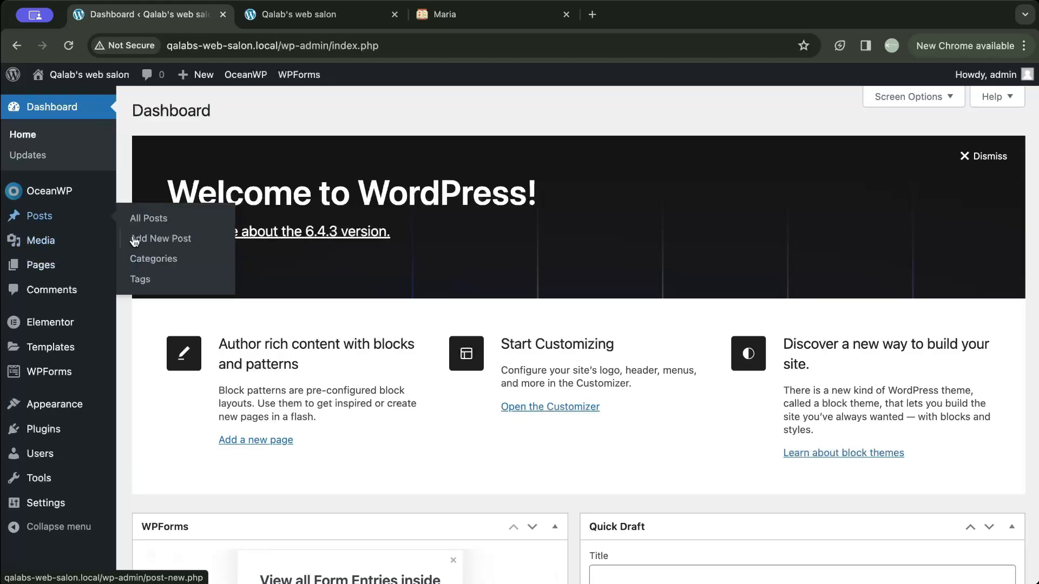
pyautogui.click(153, 258)
pyautogui.click(462, 195)
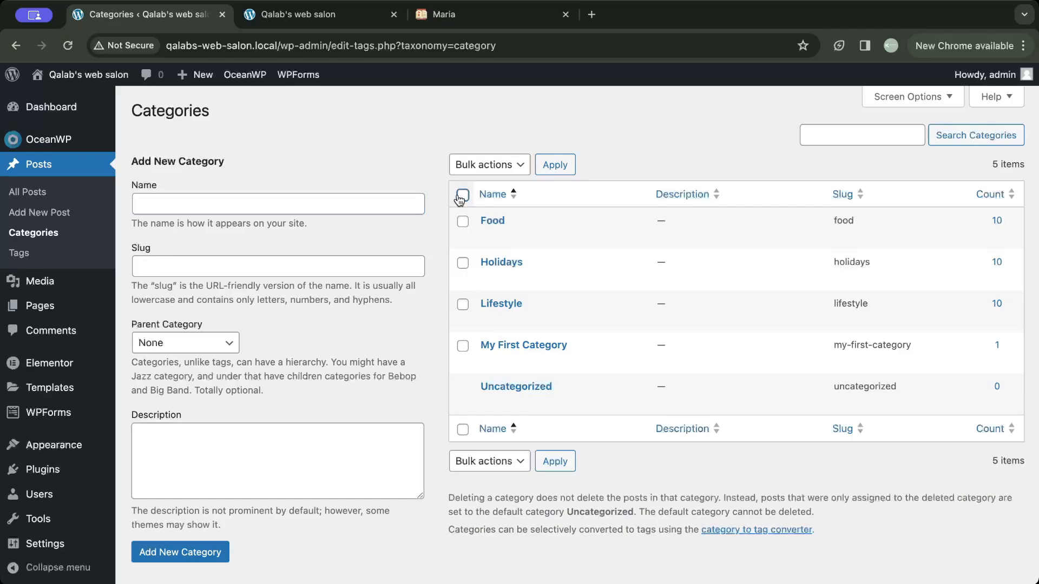
pyautogui.click(486, 165)
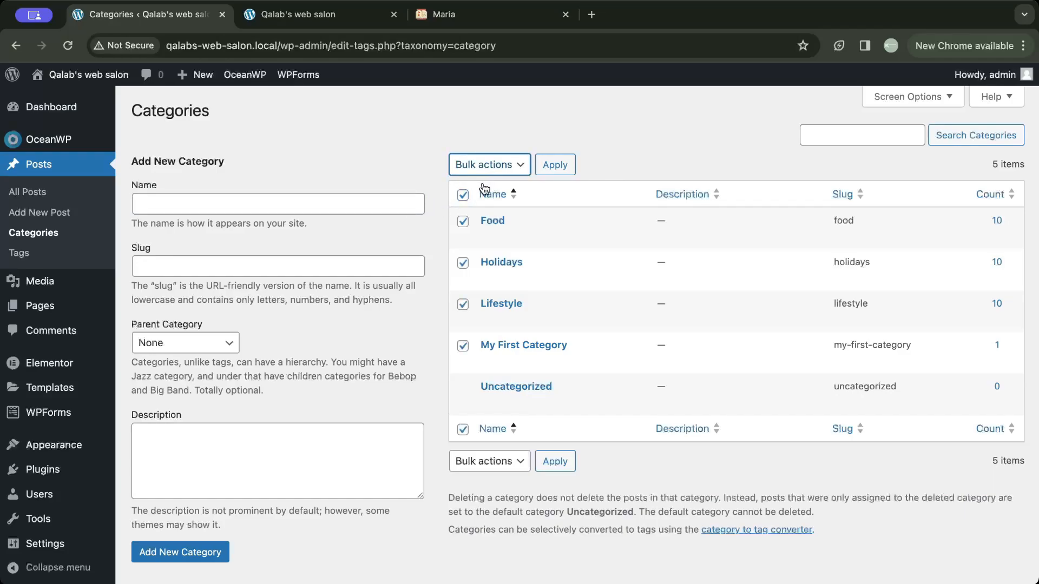
pyautogui.press('Down')
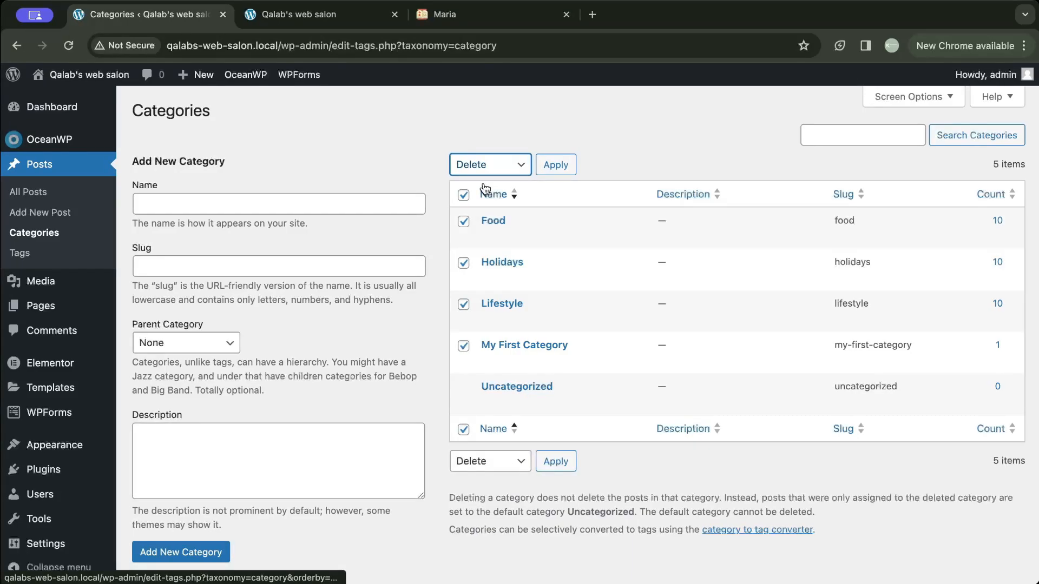
pyautogui.click(464, 348)
pyautogui.click(464, 347)
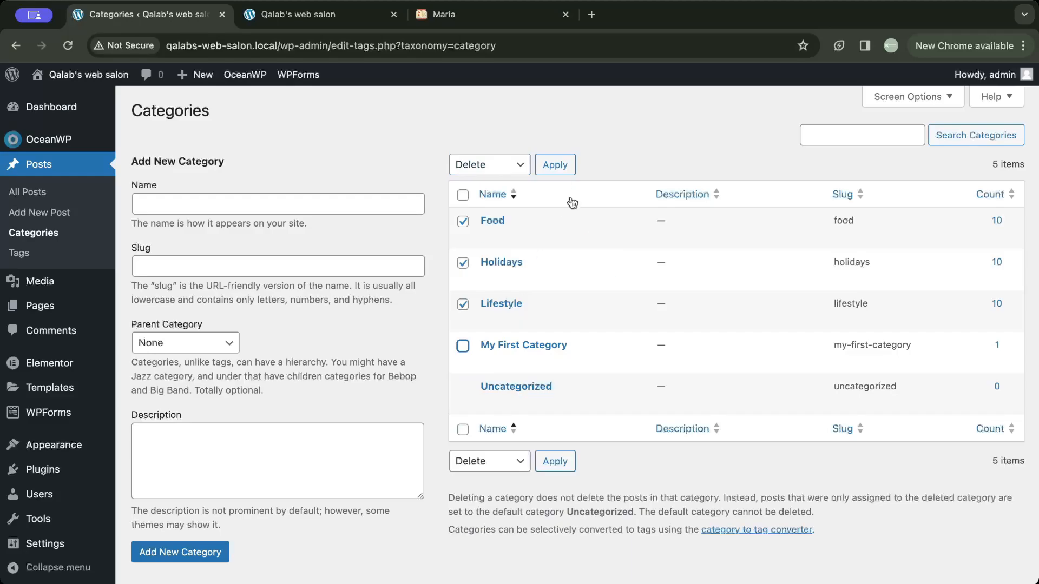
pyautogui.click(562, 165)
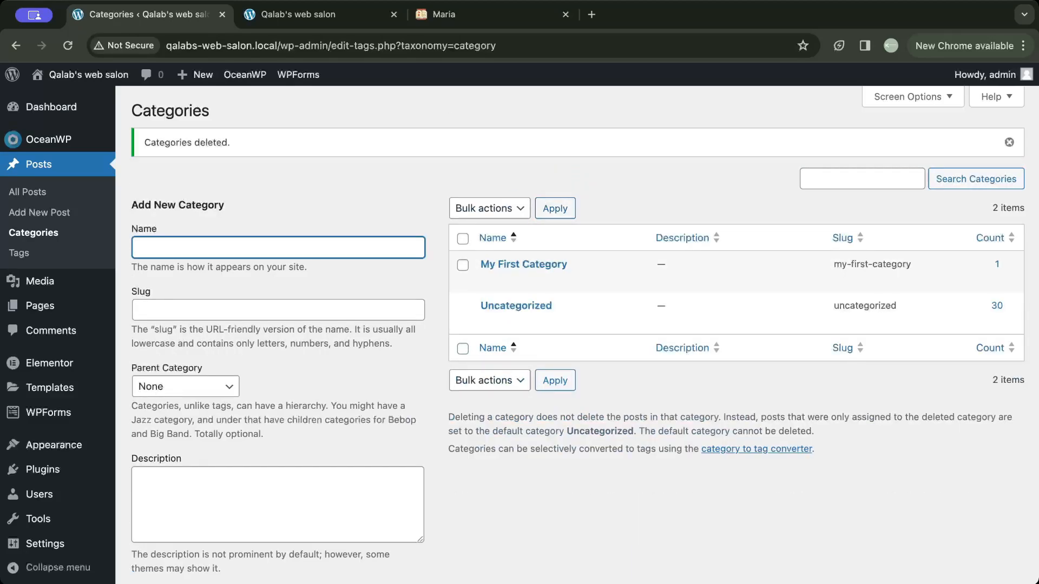
# - Reload the blog's home page and check the category labels on the demo posts
pyautogui.click(319, 14)
pyautogui.click(68, 47)
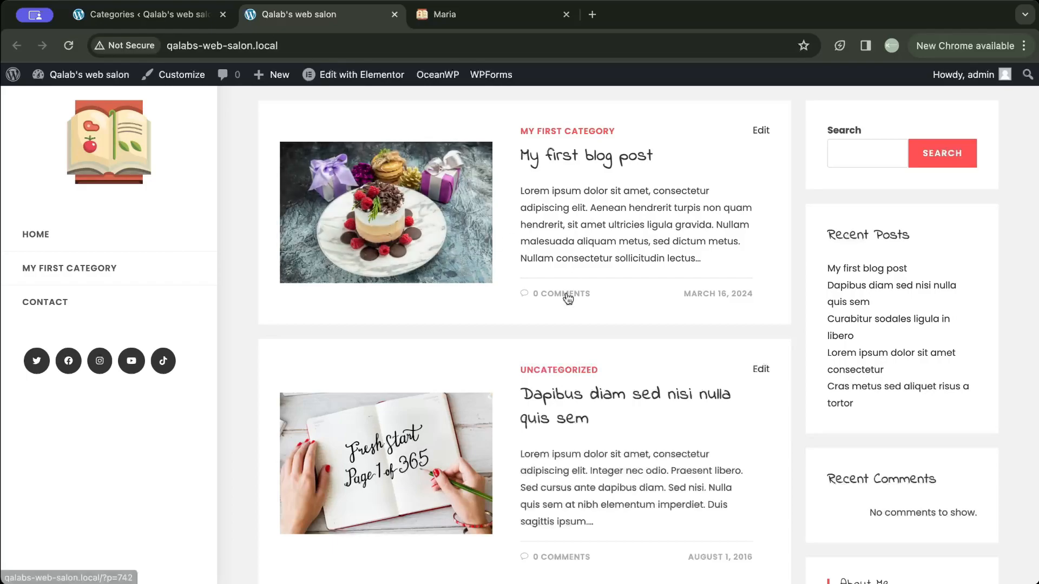
pyautogui.scroll(-5, 567, 299)
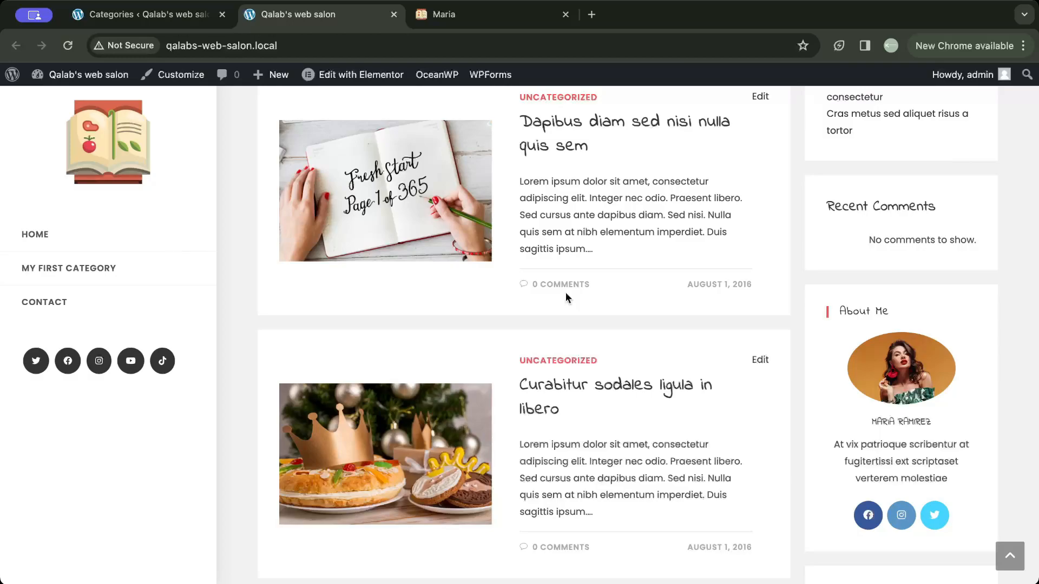
# - Move every post on the first page of the admin post list except "My first blog post" to the Trash
pyautogui.click(144, 15)
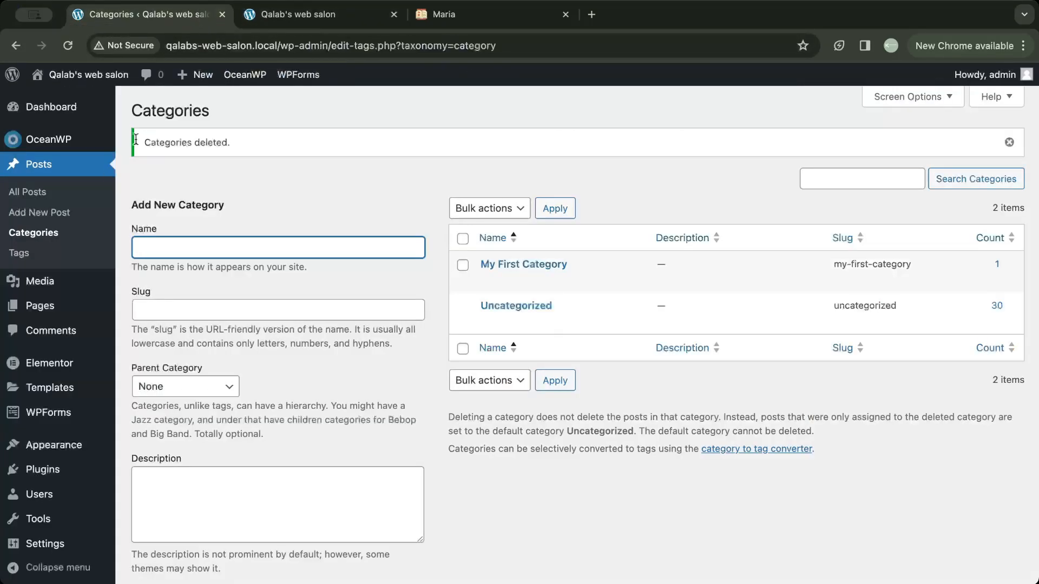
pyautogui.click(37, 197)
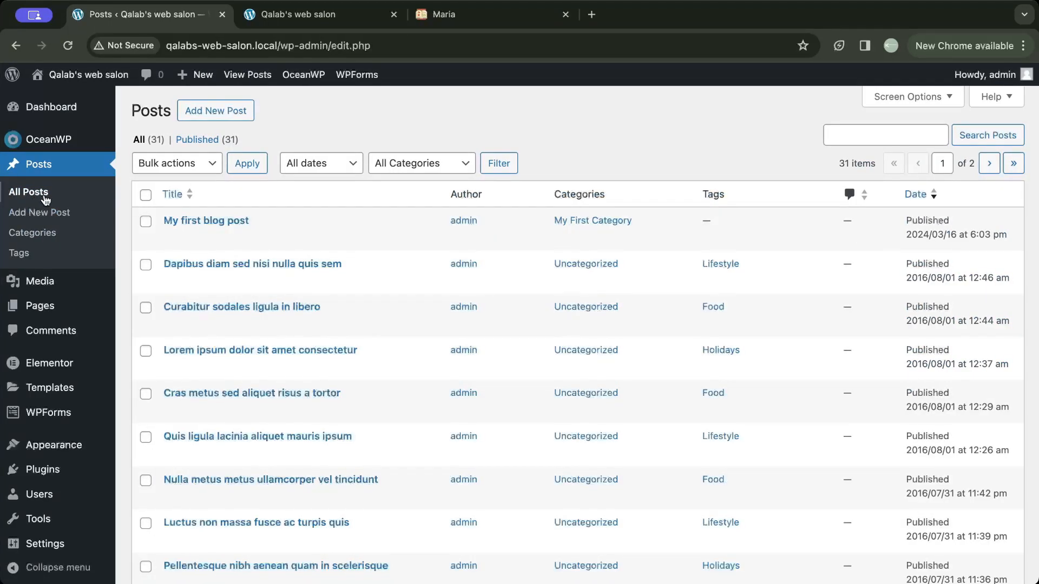
pyautogui.click(145, 195)
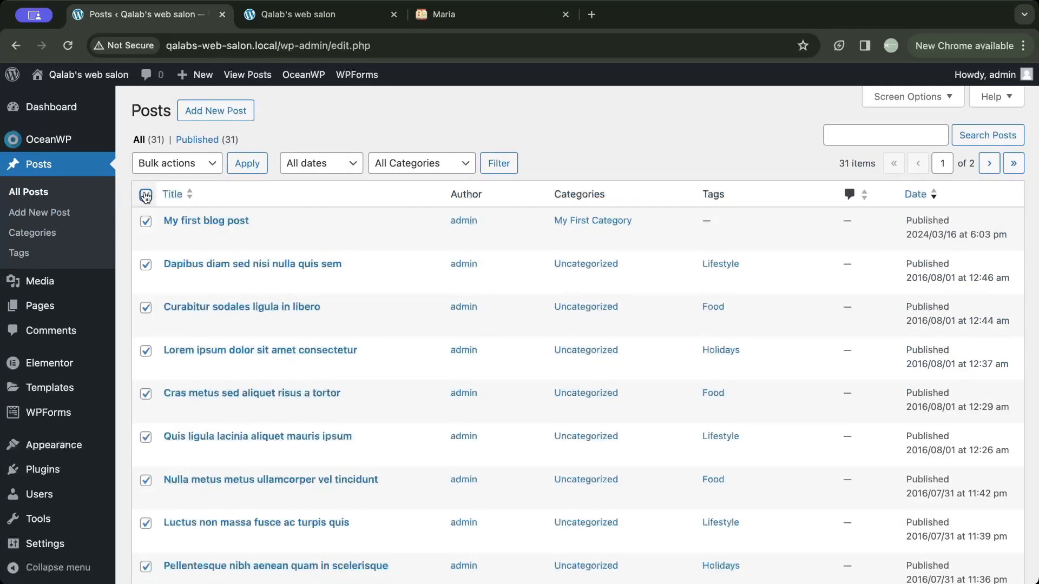
pyautogui.click(146, 221)
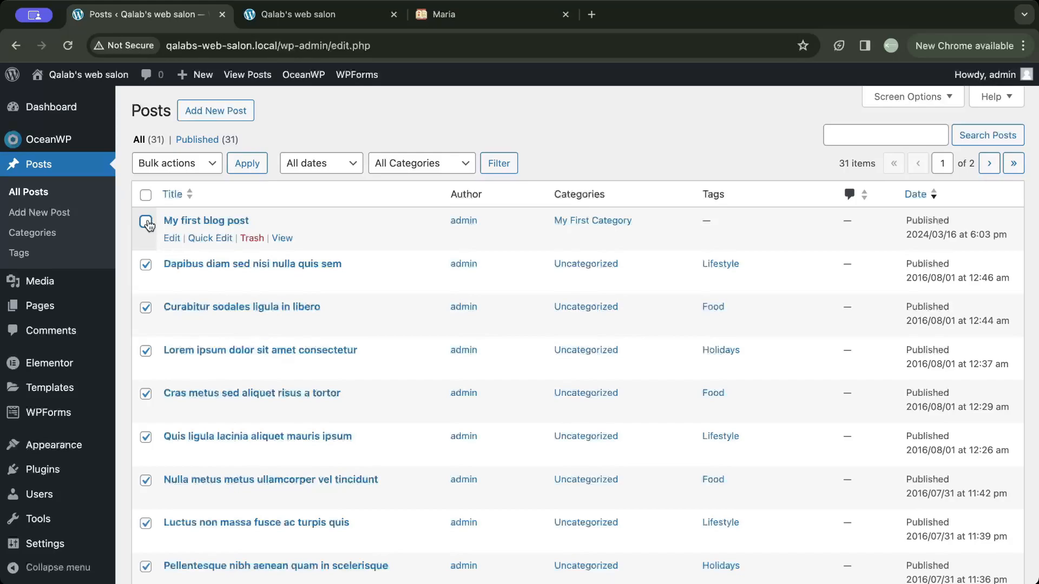
pyautogui.click(201, 171)
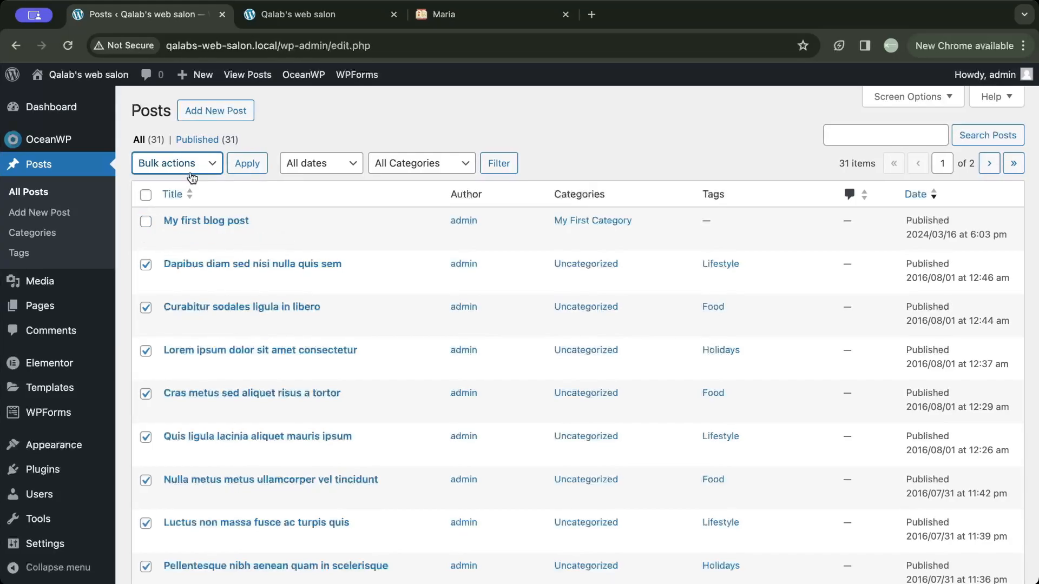
pyautogui.click(180, 204)
pyautogui.click(244, 166)
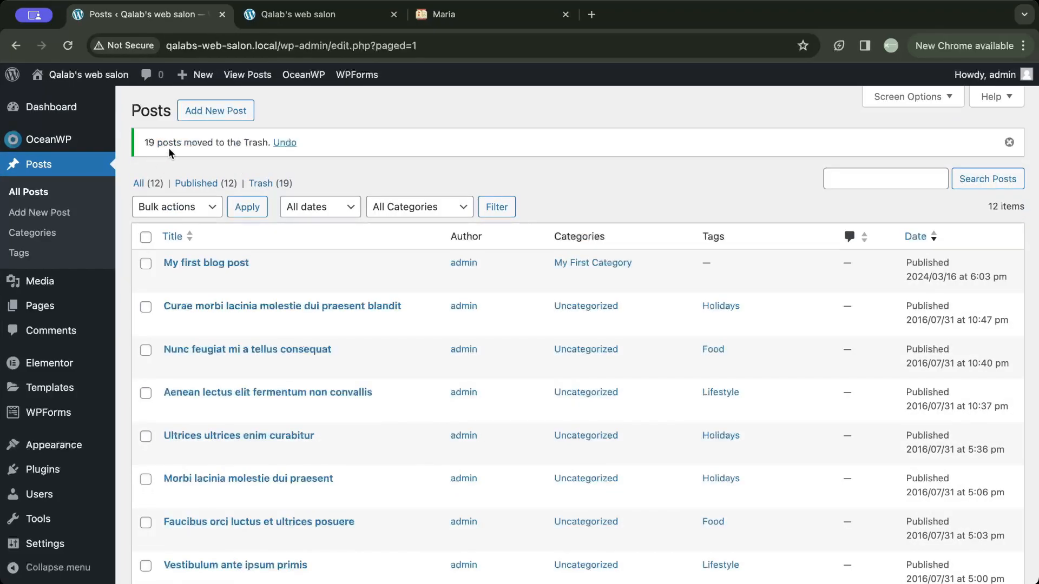
# - Move all the remaining demo posts to the Trash in bulk, keeping only "My first blog post"
pyautogui.scroll(-1, 211, 186)
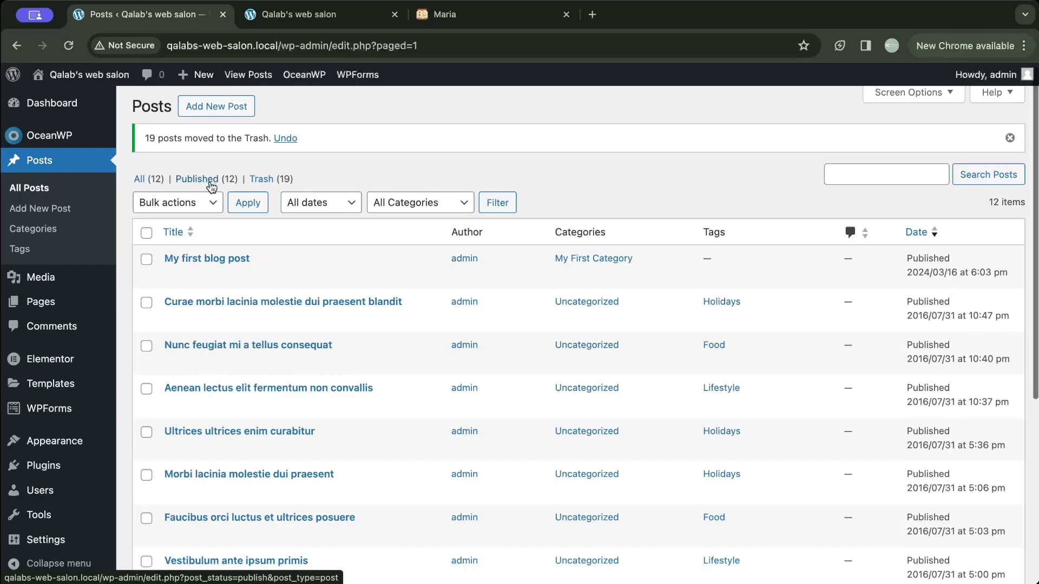
pyautogui.click(148, 233)
pyautogui.click(146, 259)
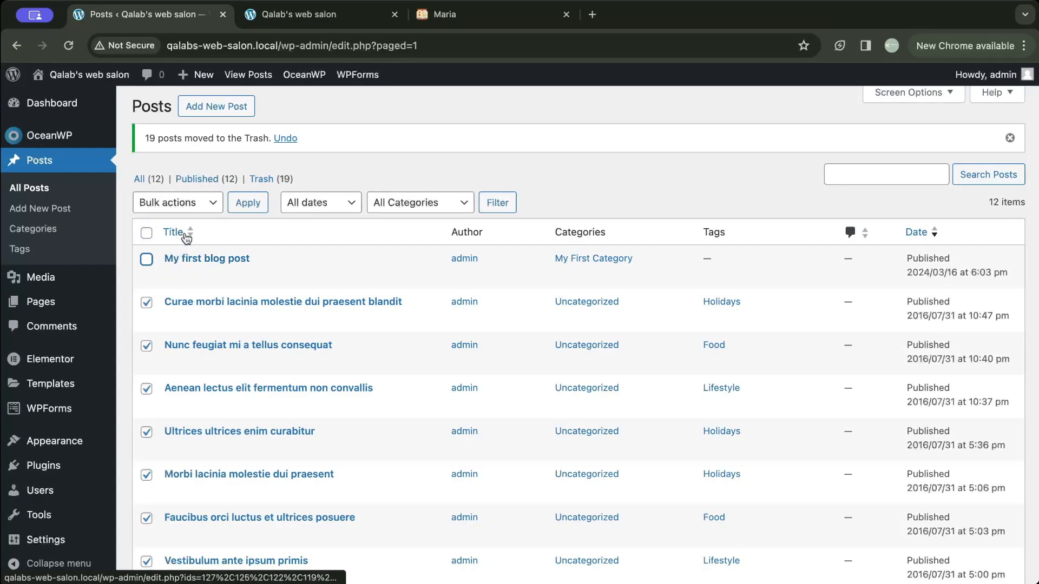
pyautogui.click(207, 205)
pyautogui.click(199, 236)
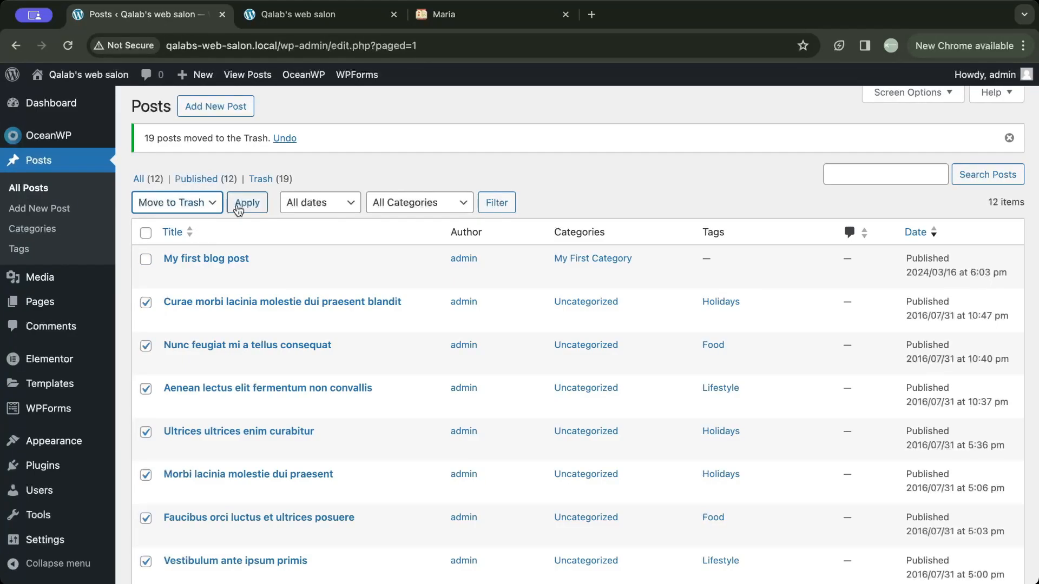
pyautogui.click(240, 206)
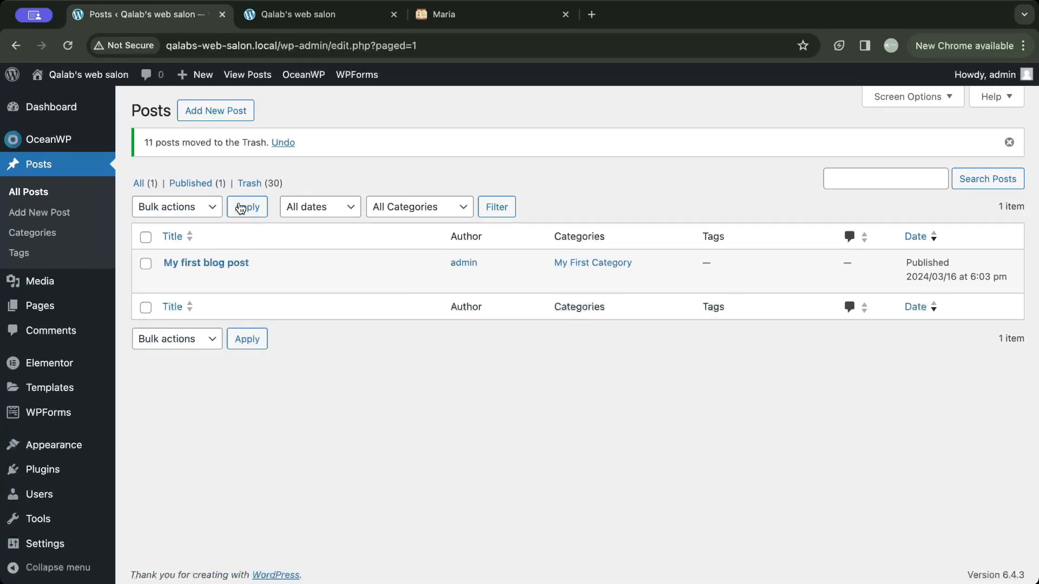
pyautogui.moveTo(250, 257)
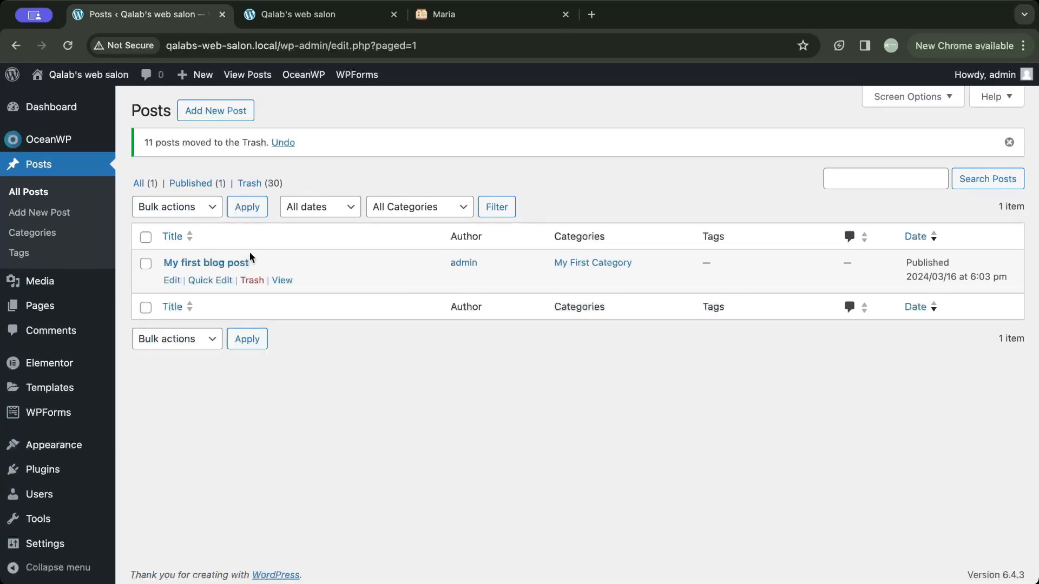
# - Reload the blog's home page to check the remaining posts and the sidebar widgets
pyautogui.click(298, 14)
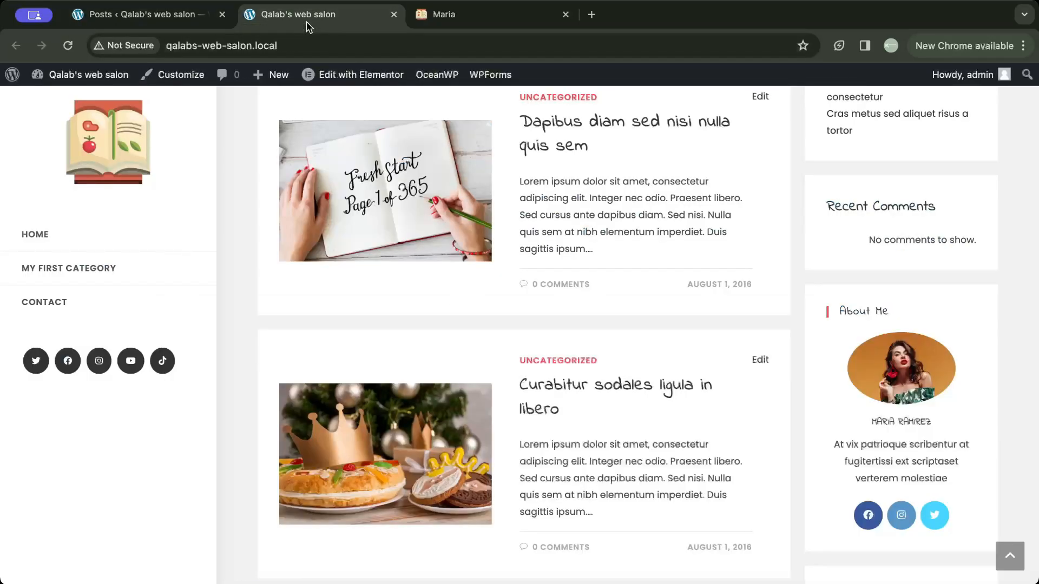
pyautogui.click(86, 76)
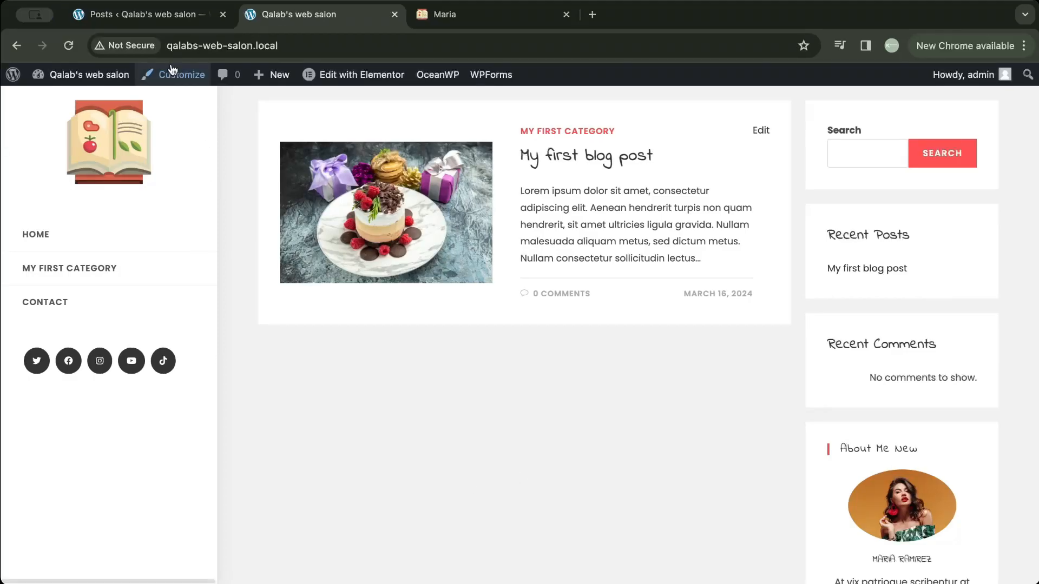
# - In the site's widget settings, set the title of the Default Sidebar's About Me widget to "About me"
pyautogui.click(138, 14)
pyautogui.moveTo(81, 431)
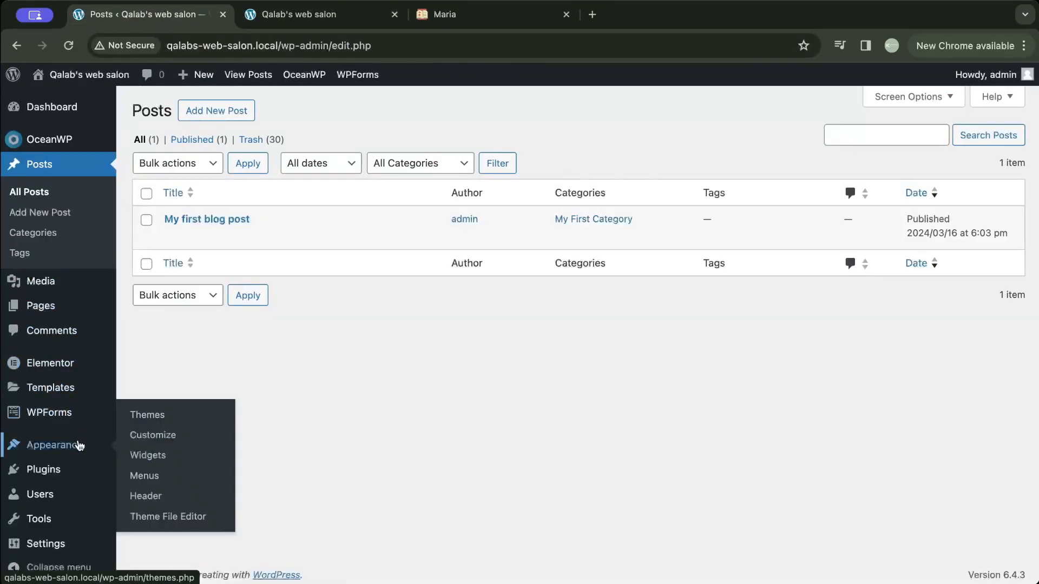
pyautogui.click(143, 455)
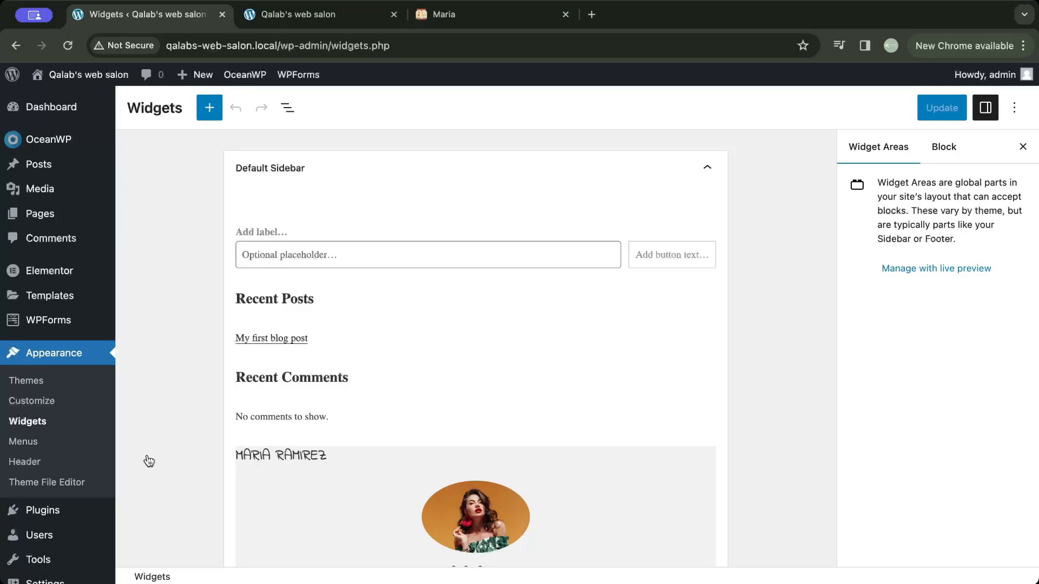
pyautogui.scroll(-3, 159, 464)
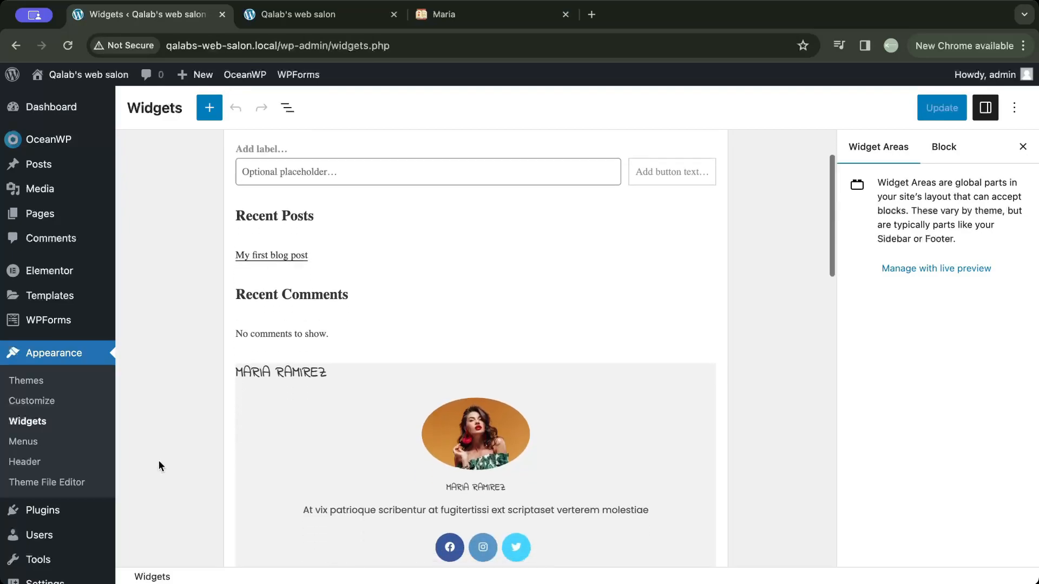
pyautogui.click(292, 407)
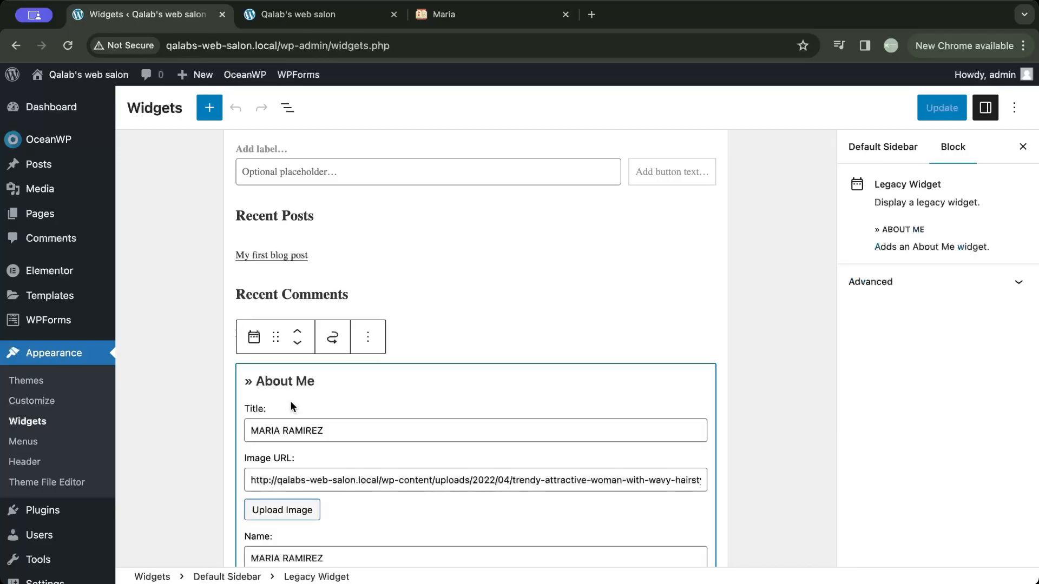
pyautogui.scroll(-2, 303, 390)
pyautogui.scroll(2, 319, 386)
pyautogui.moveTo(330, 396); pyautogui.dragTo(262, 392)
pyautogui.click(253, 394)
pyautogui.moveTo(328, 395); pyautogui.dragTo(238, 399)
pyautogui.write('About me')
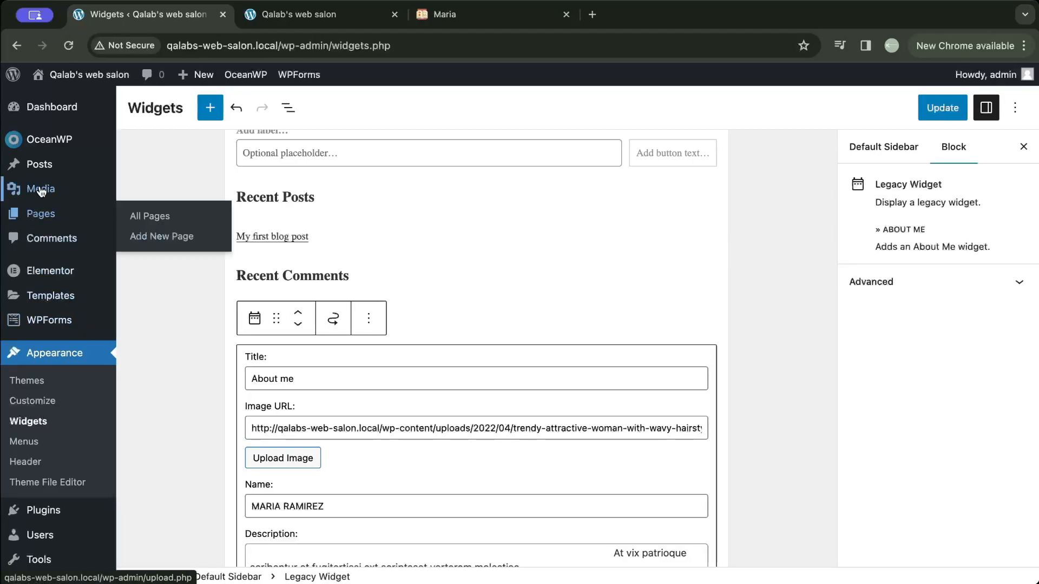
# - Open the Media Library in a separate browser tab and copy the file URL of the fruit-topped cakes image
pyautogui.moveTo(41, 189)
pyautogui.keyDown('super'); pyautogui.click(151, 204); pyautogui.keyUp('super')
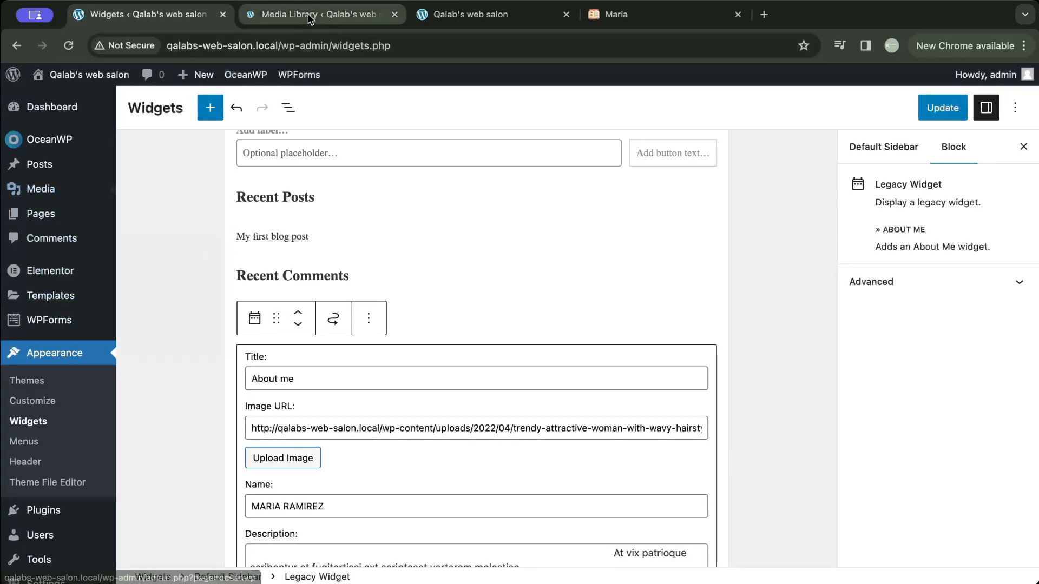
pyautogui.click(312, 16)
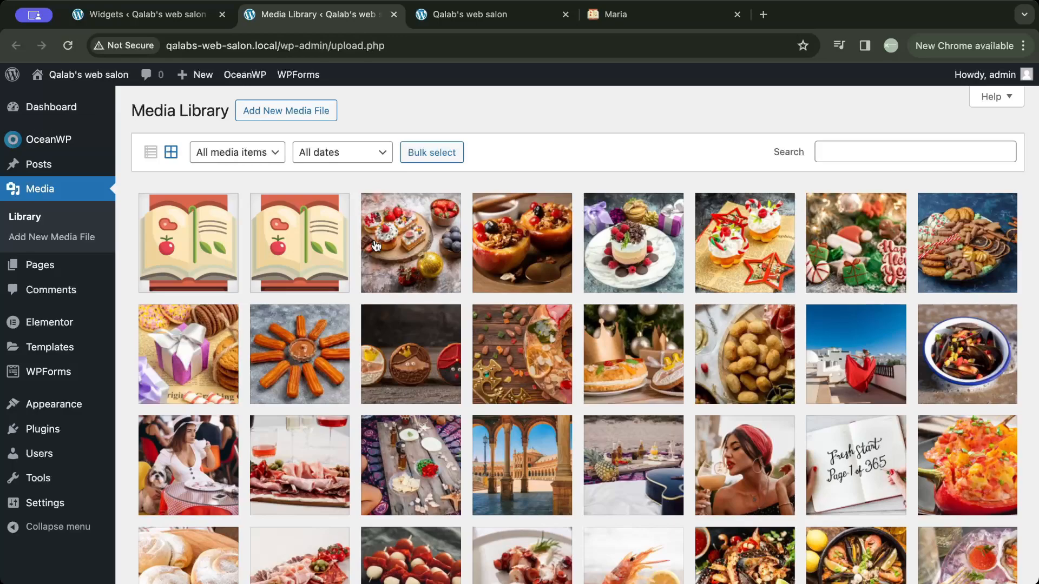
pyautogui.click(402, 246)
pyautogui.click(860, 506)
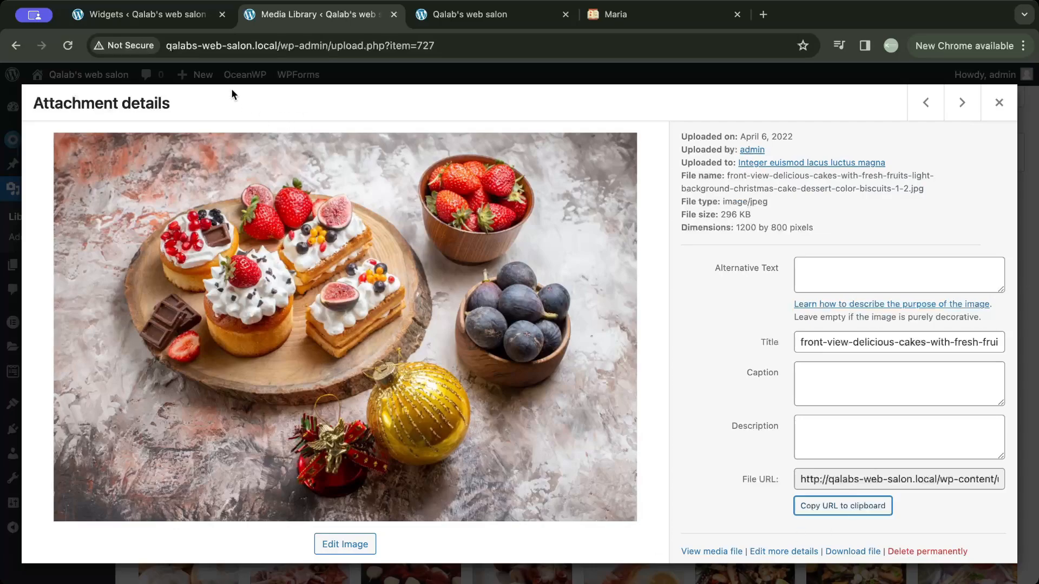
# - Replace the About Me widget's image URL with the copied URL of the fruit-topped cakes image
pyautogui.click(174, 16)
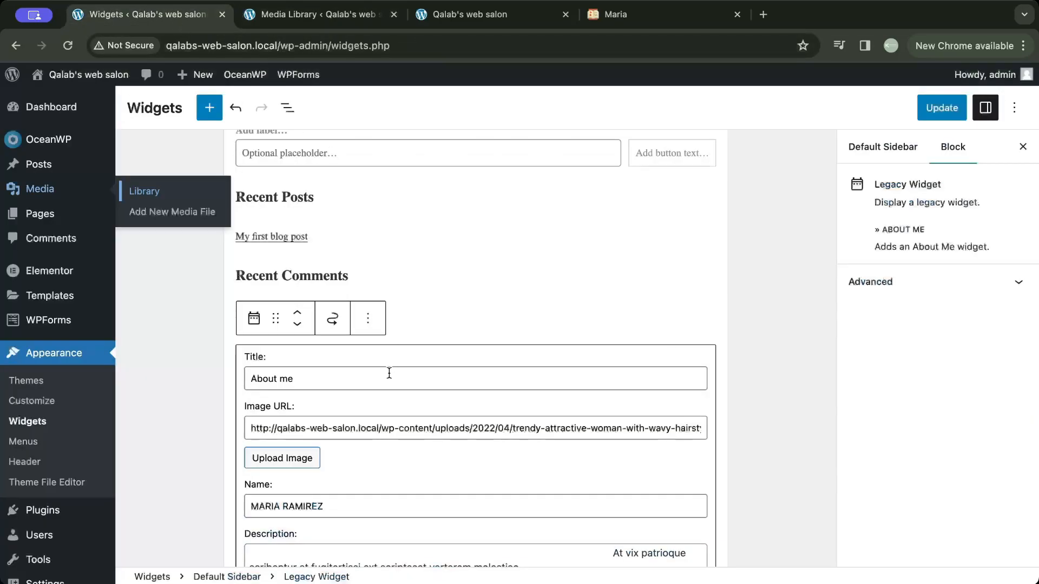
pyautogui.tripleClick(384, 420)
pyautogui.press('BackSpace')
pyautogui.press('super+v')
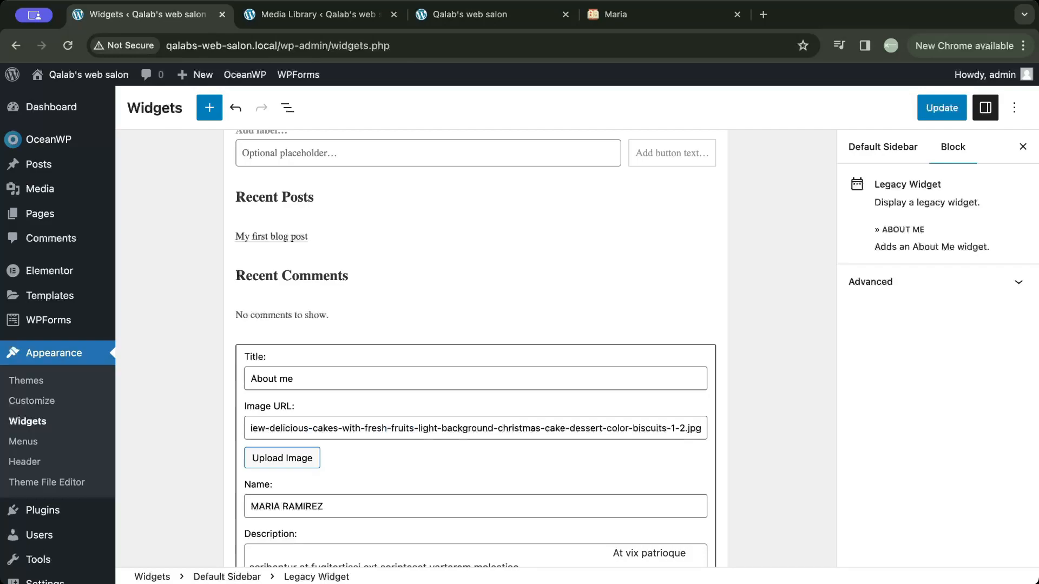
# - Examine the About Me widget's name, description, social style and social link fields, and compare them with the widget on the live home page
pyautogui.scroll(-5, 475, 458)
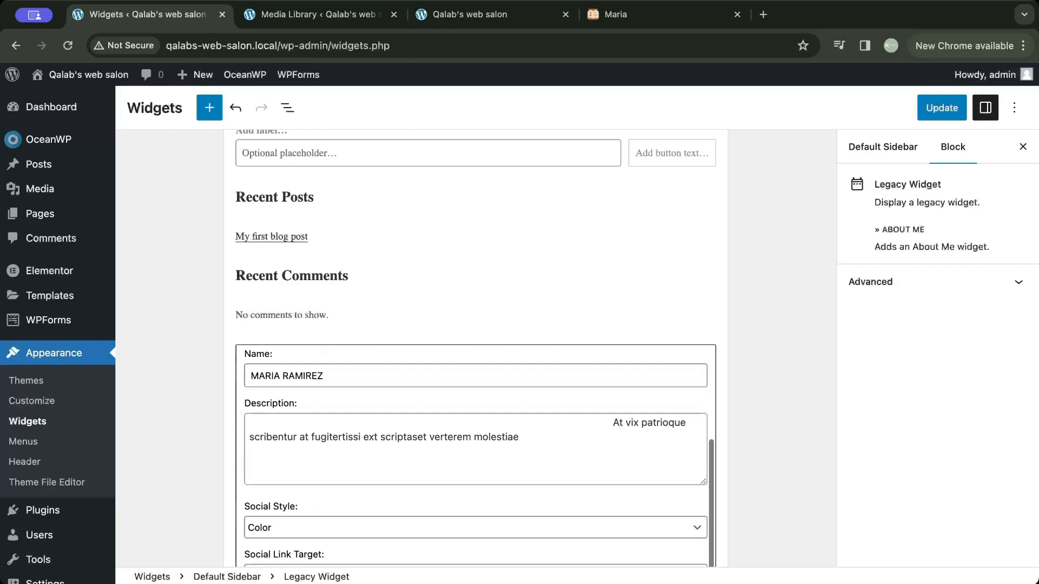
pyautogui.scroll(1, 475, 457)
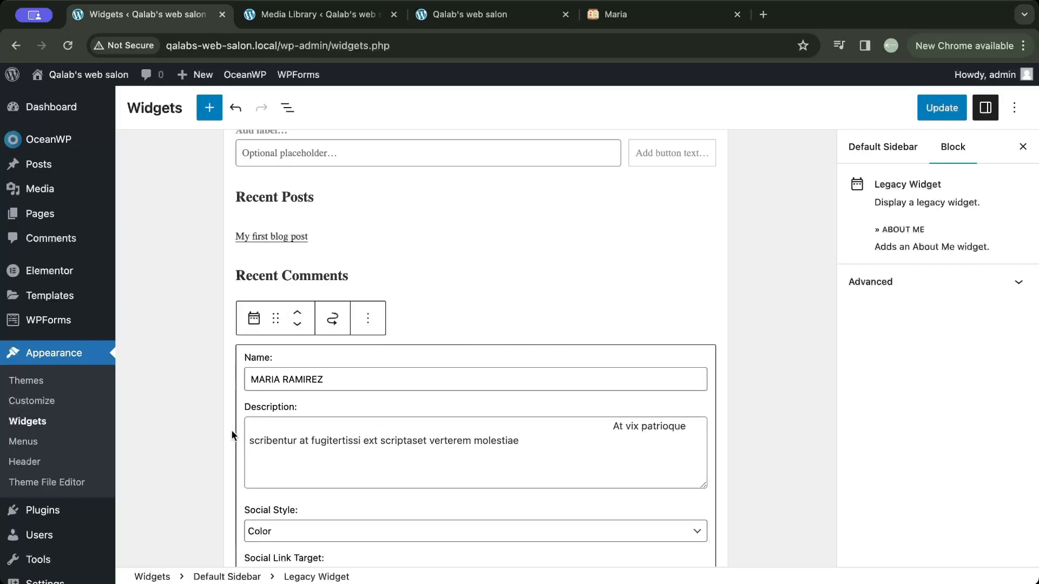
pyautogui.scroll(-3, 213, 406)
pyautogui.scroll(-2, 213, 407)
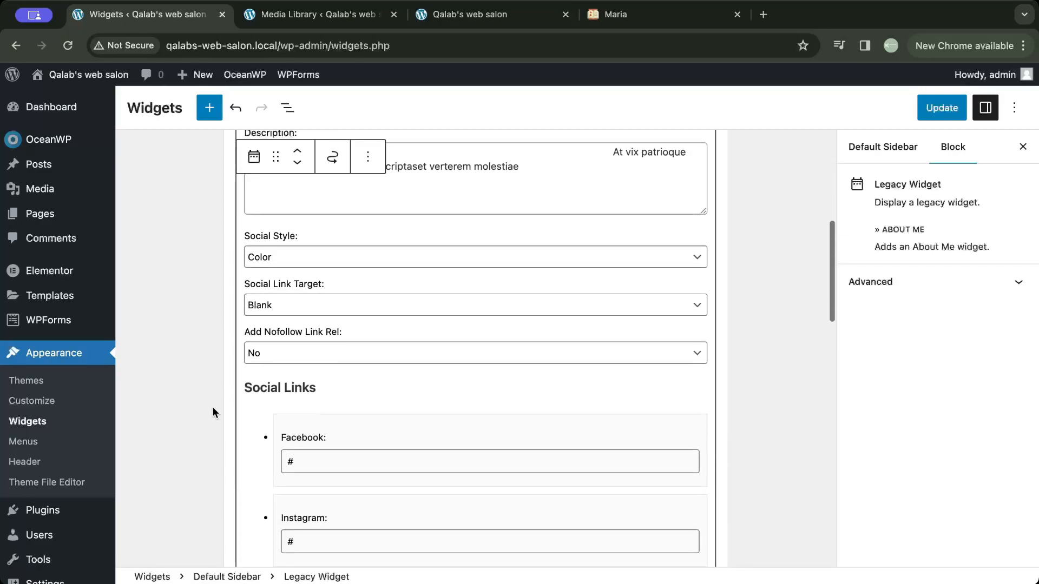
pyautogui.scroll(-3, 212, 407)
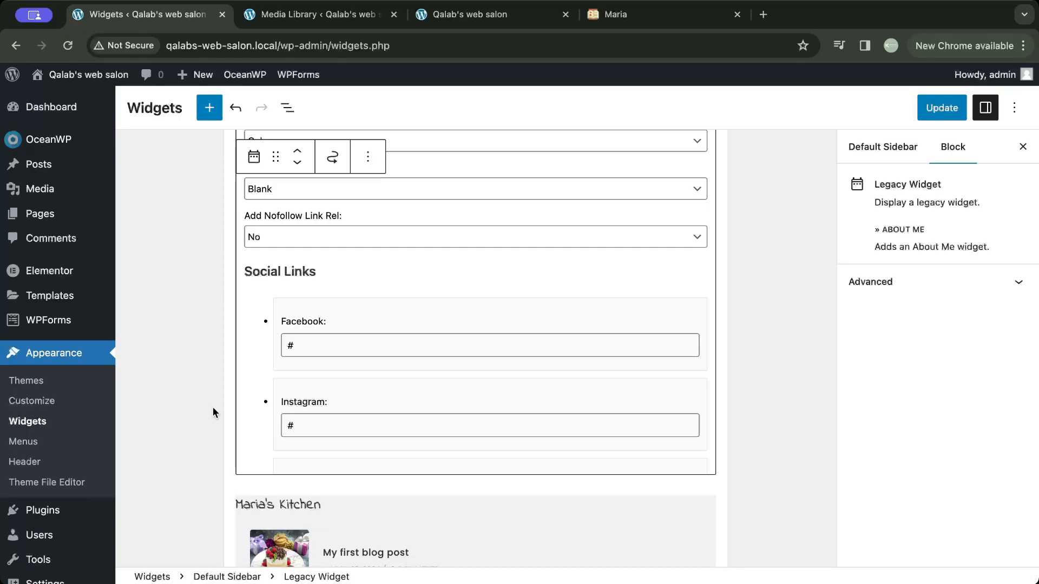
pyautogui.scroll(-3, 301, 370)
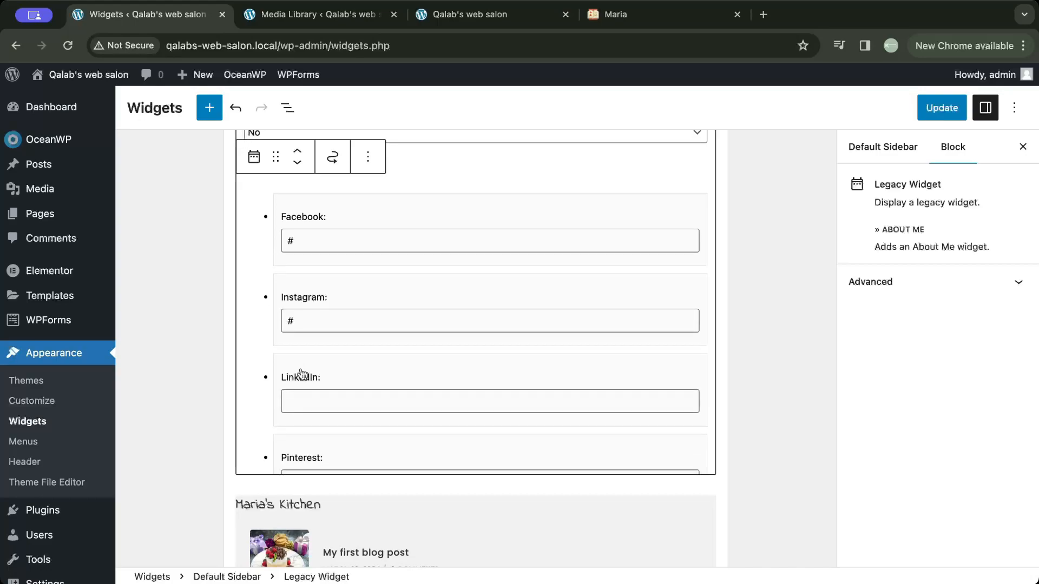
pyautogui.scroll(-1, 302, 373)
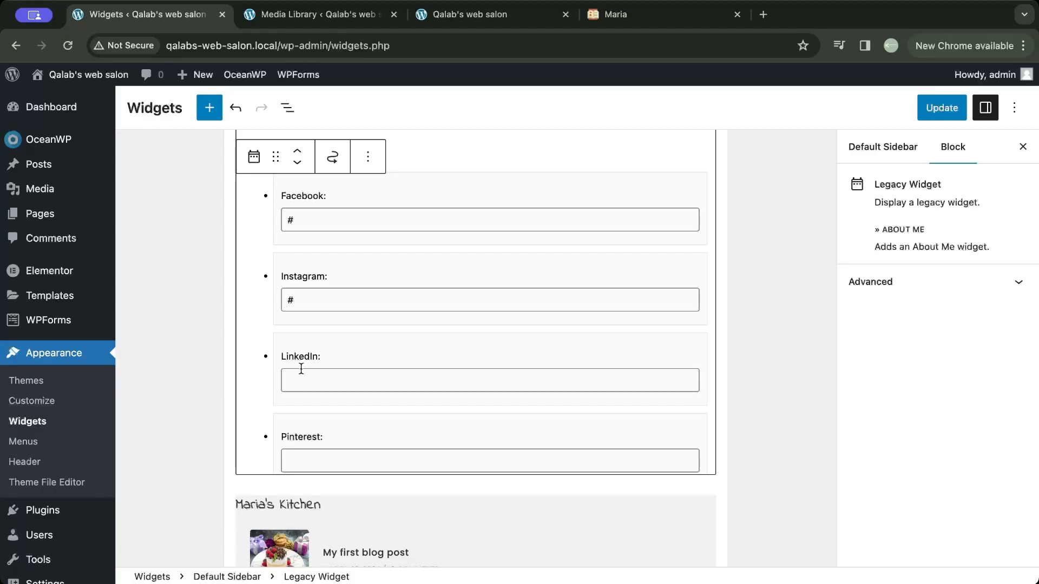
pyautogui.click(452, 16)
pyautogui.scroll(-5, 809, 384)
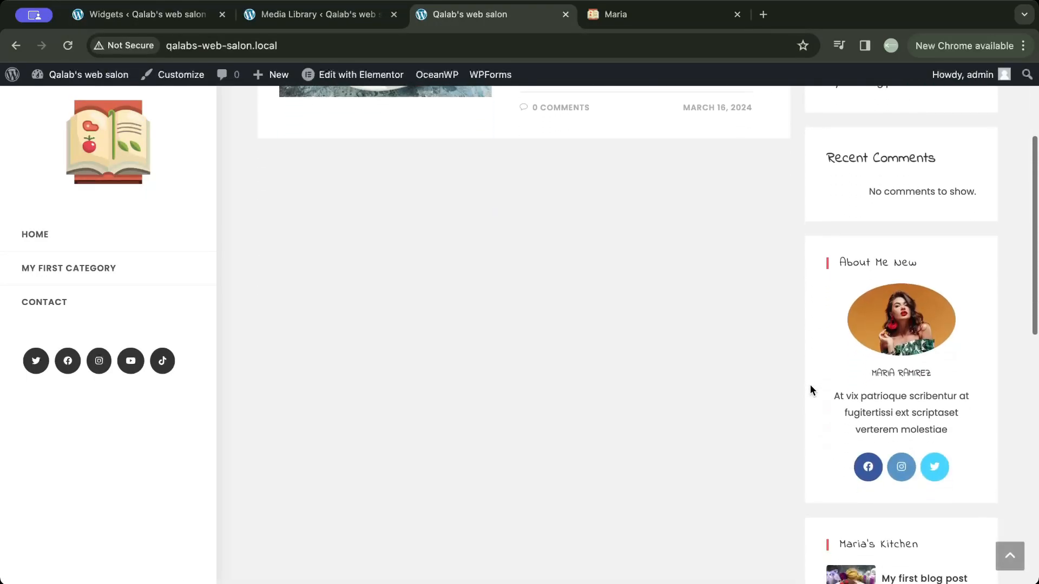
pyautogui.scroll(-1, 810, 384)
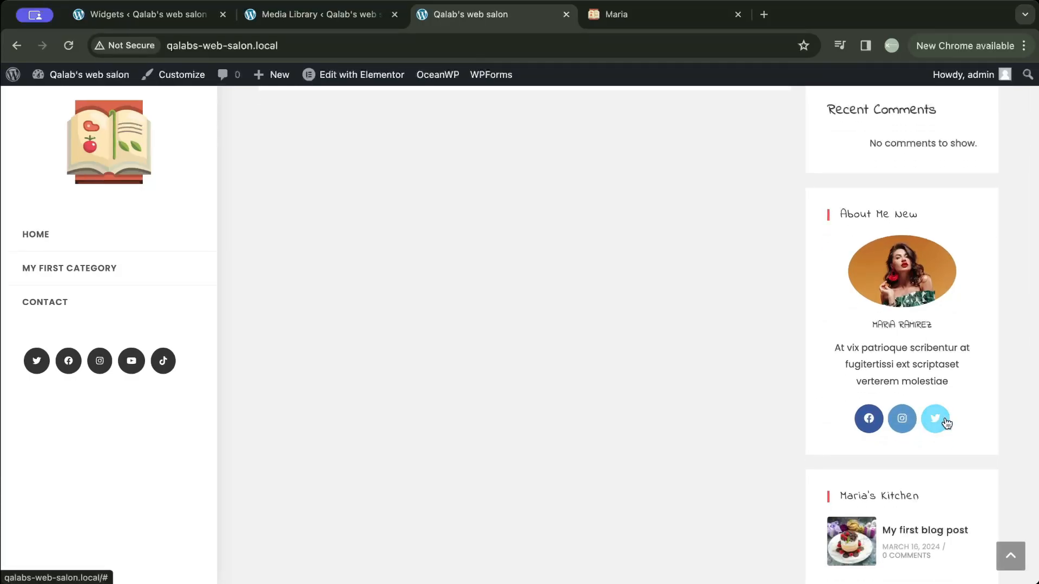
# - Enter "#" as the About Me widget's LinkedIn link and save the widget changes
pyautogui.click(181, 17)
pyautogui.click(373, 377)
pyautogui.write('#')
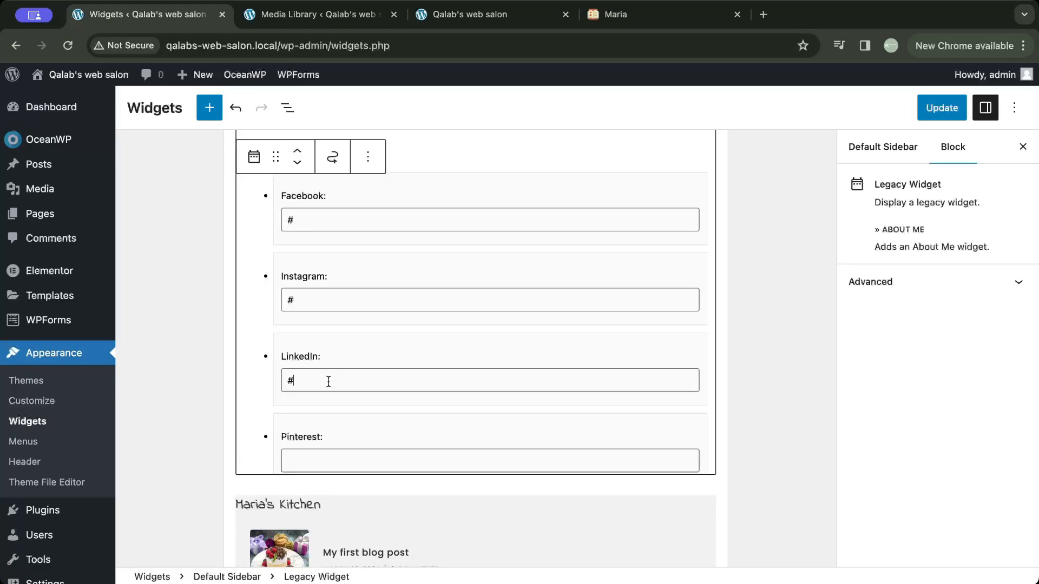
pyautogui.click(941, 107)
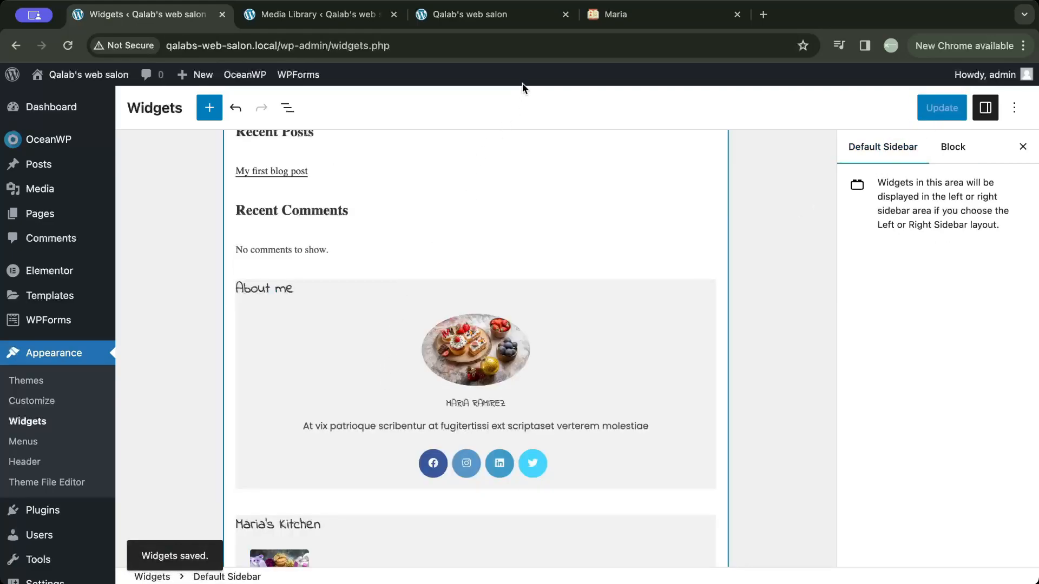
# - Reload the home page to check the edited About Me widget, and look through the other widgets in the Default Sidebar
pyautogui.click(476, 14)
pyautogui.click(68, 46)
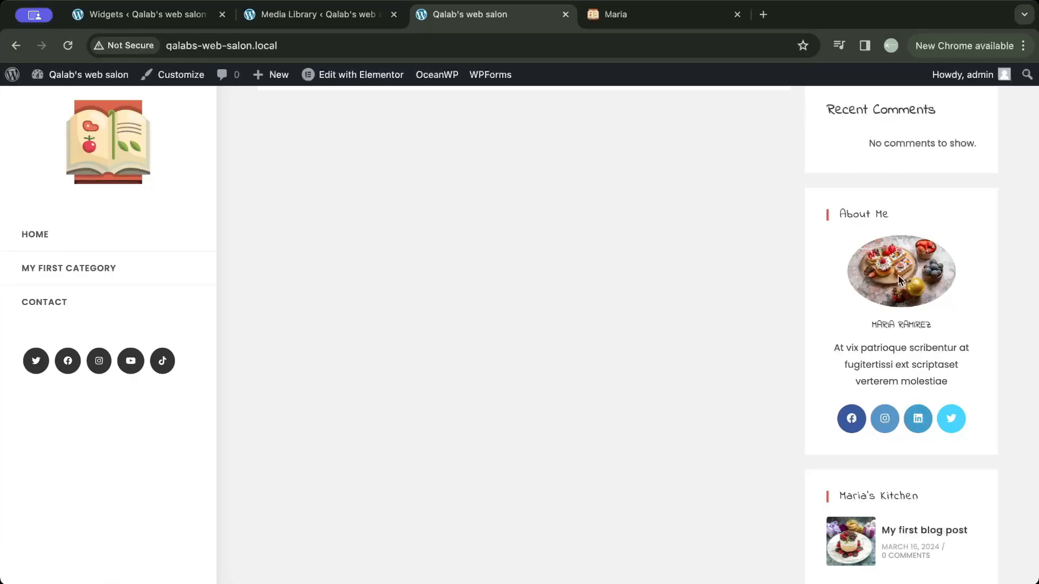
pyautogui.click(188, 16)
pyautogui.scroll(-1, 228, 439)
pyautogui.scroll(-5, 228, 439)
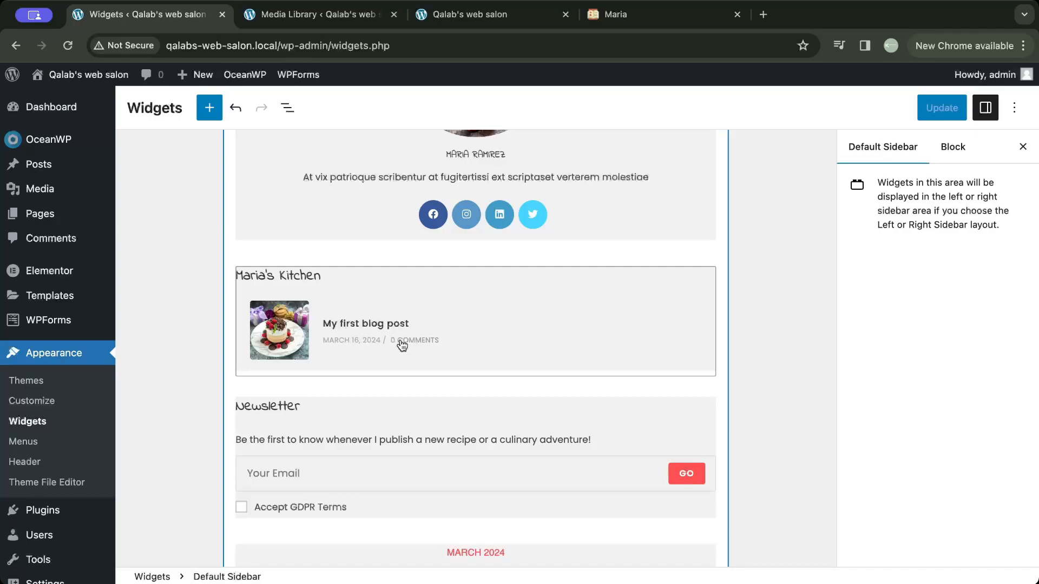
pyautogui.scroll(7, 402, 344)
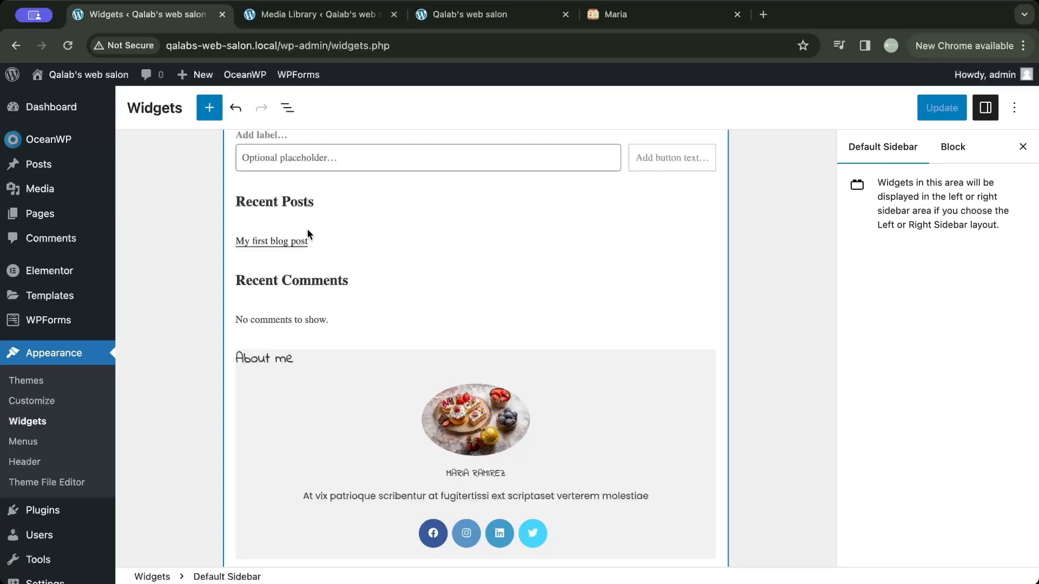
pyautogui.scroll(-7, 308, 234)
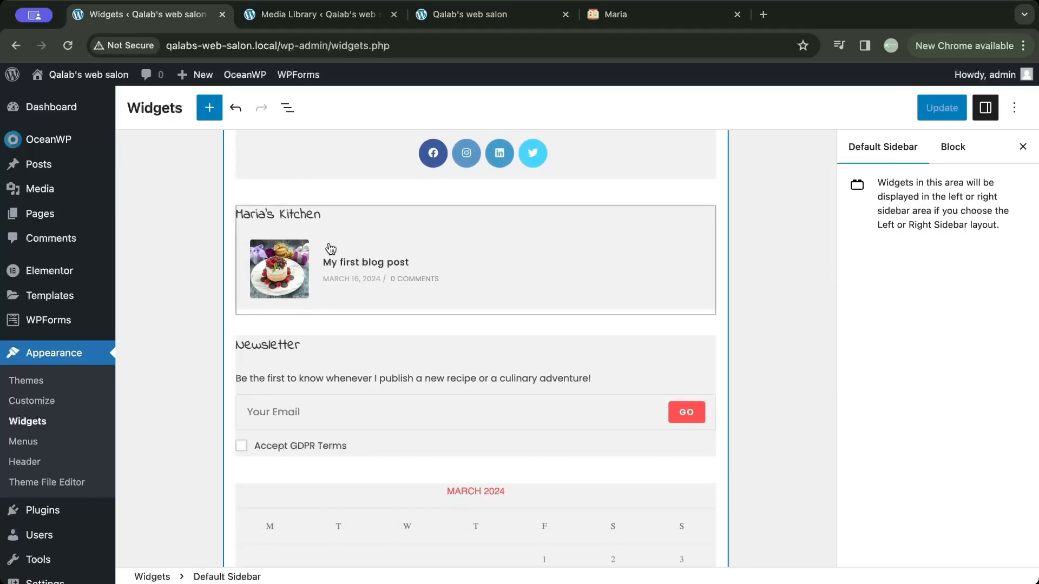
pyautogui.scroll(7, 331, 248)
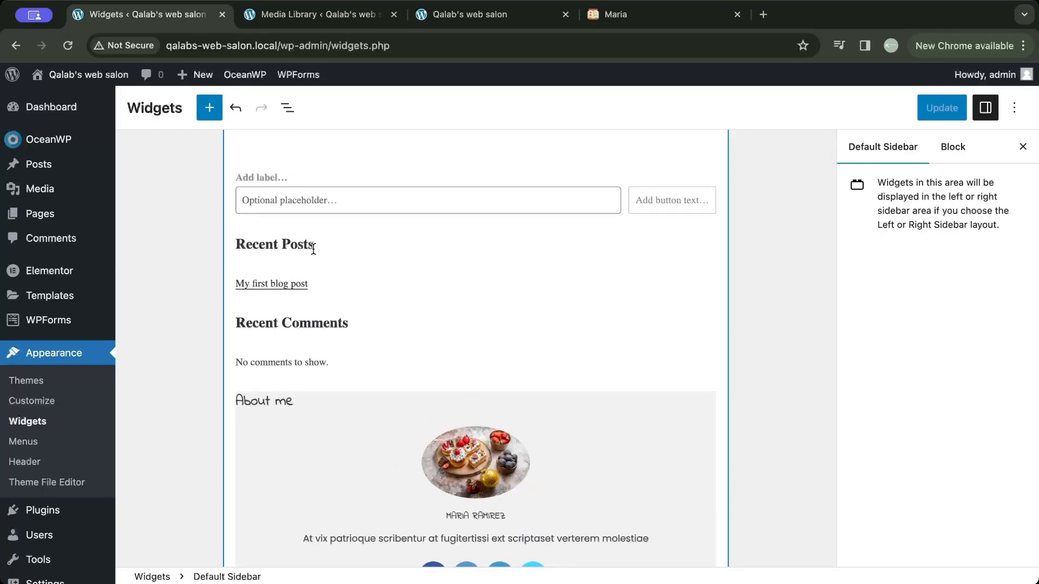
# - Delete the Latest Posts block under the Recent Posts heading in the Default Sidebar
pyautogui.click(325, 245)
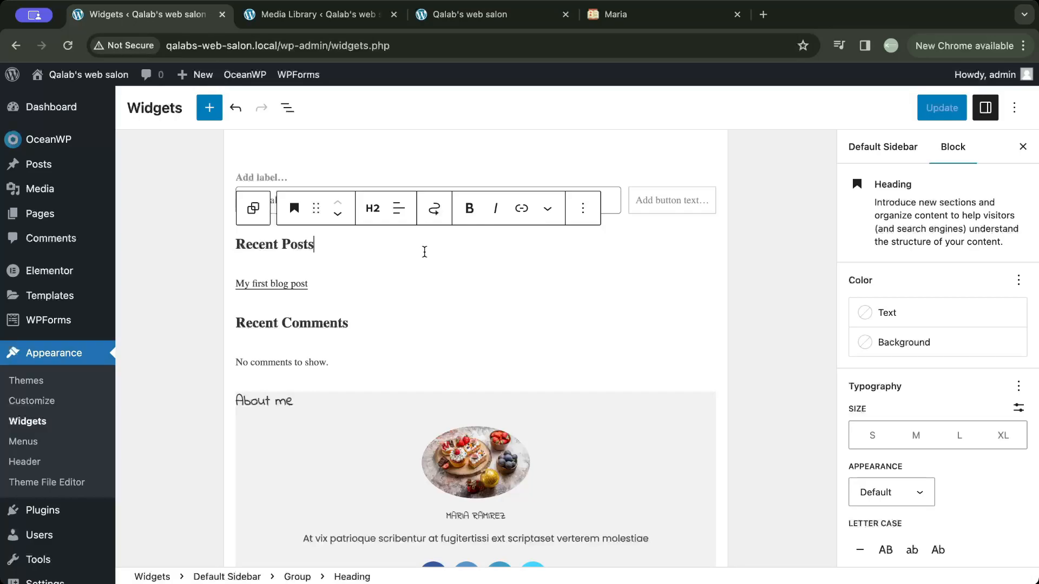
pyautogui.click(213, 283)
pyautogui.click(406, 275)
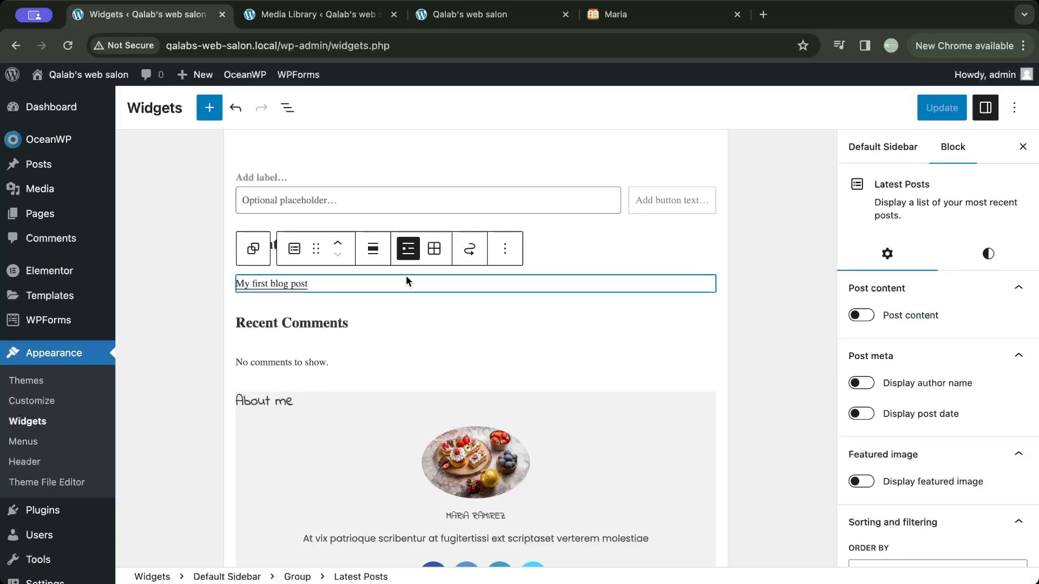
pyautogui.click(509, 259)
pyautogui.scroll(-1, 531, 428)
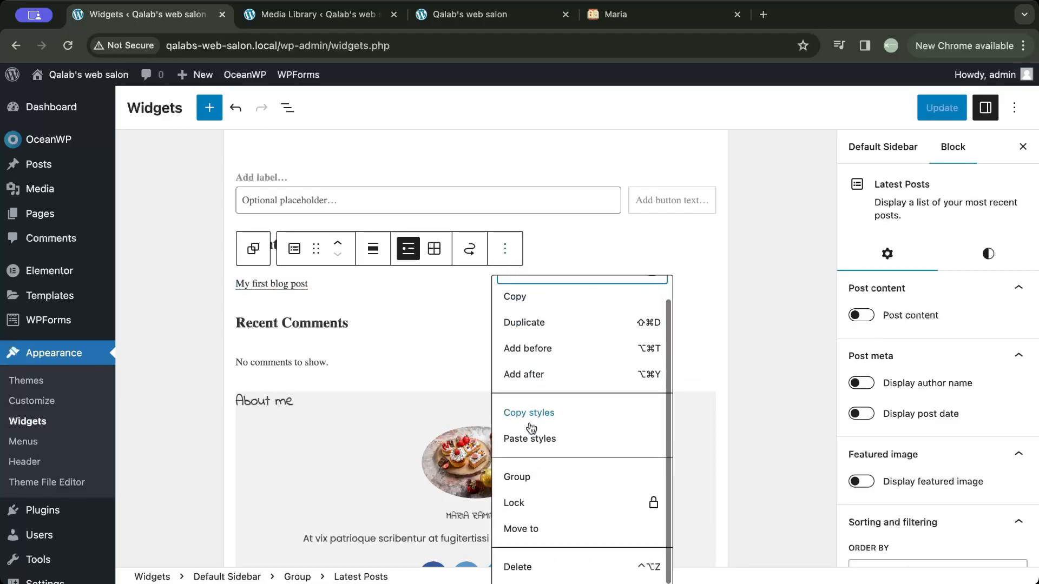
pyautogui.click(522, 568)
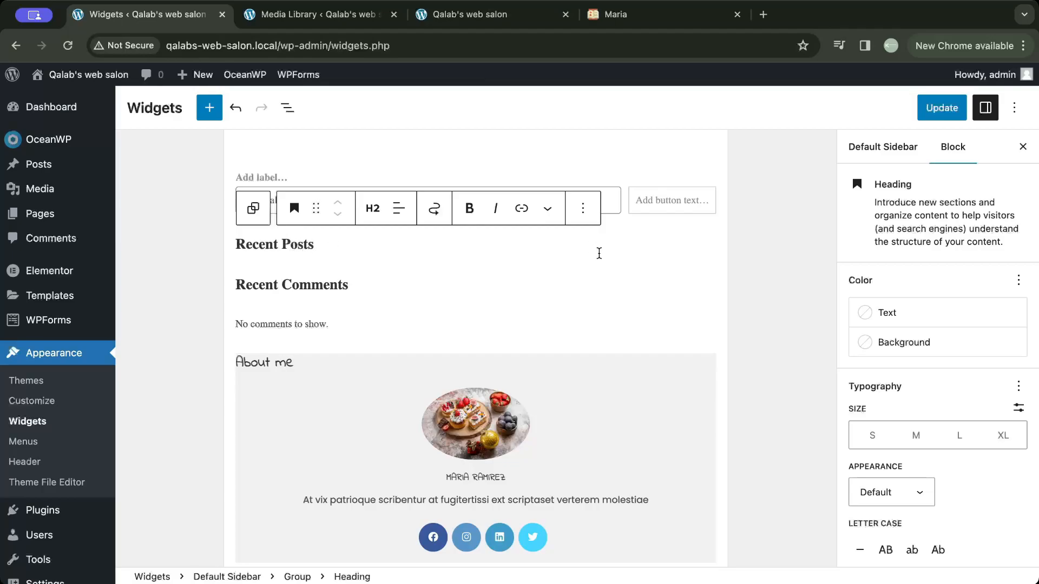
# - Delete the Recent Posts heading and its emptied Group block from the Default Sidebar
pyautogui.click(582, 208)
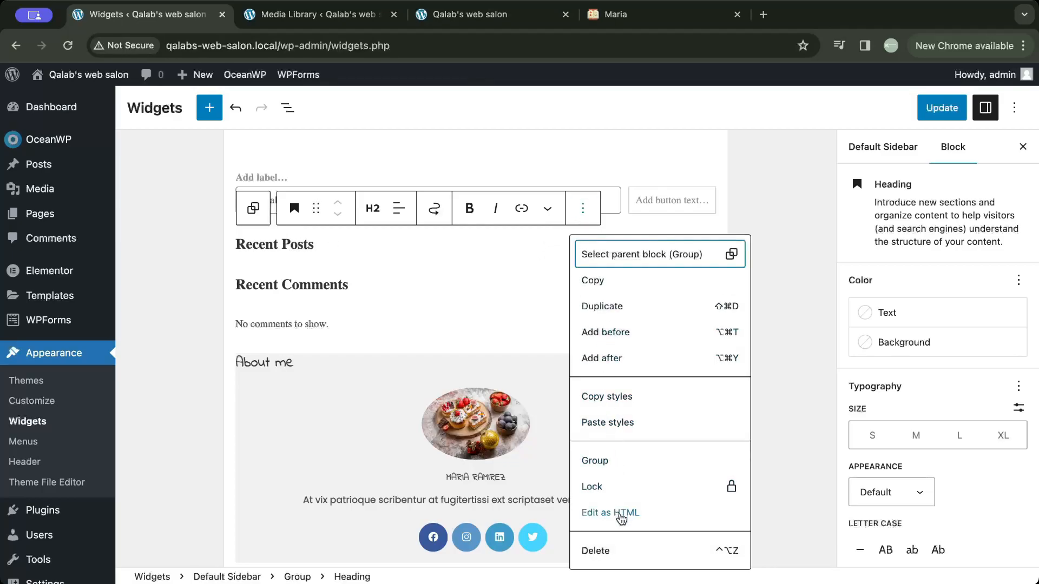
pyautogui.click(600, 551)
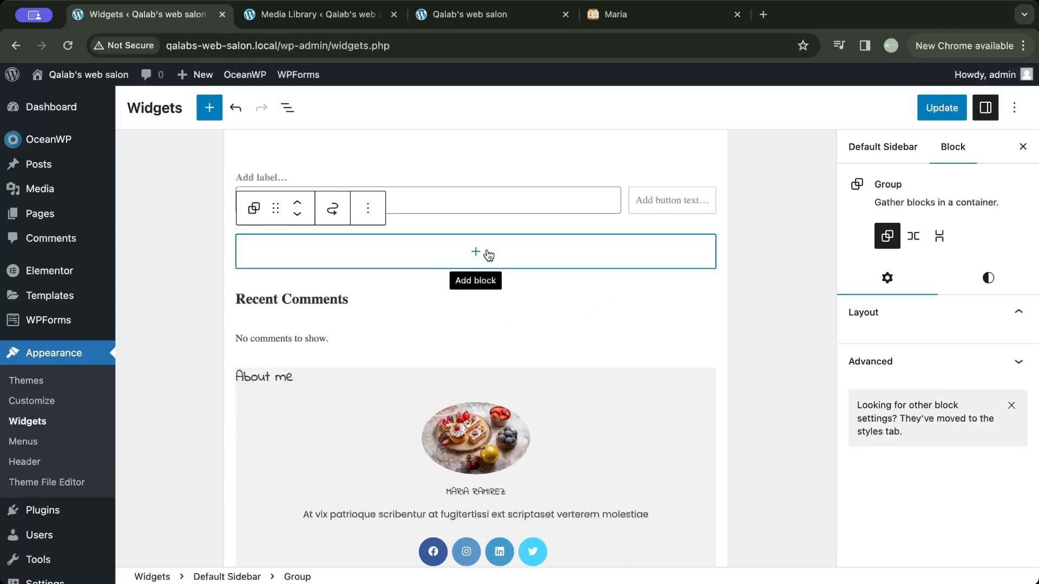
pyautogui.click(369, 216)
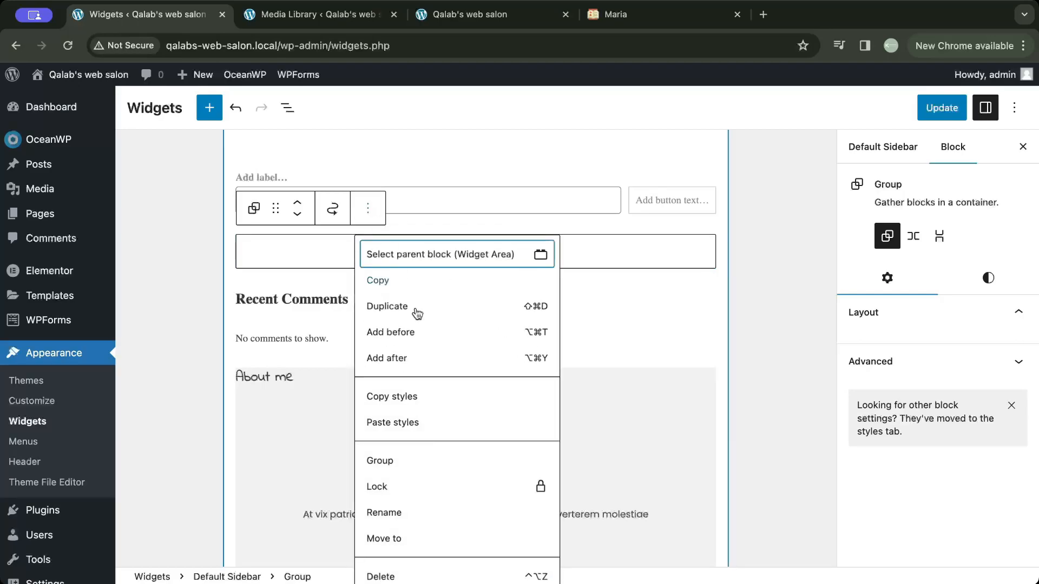
pyautogui.click(457, 576)
pyautogui.scroll(-5, 464, 447)
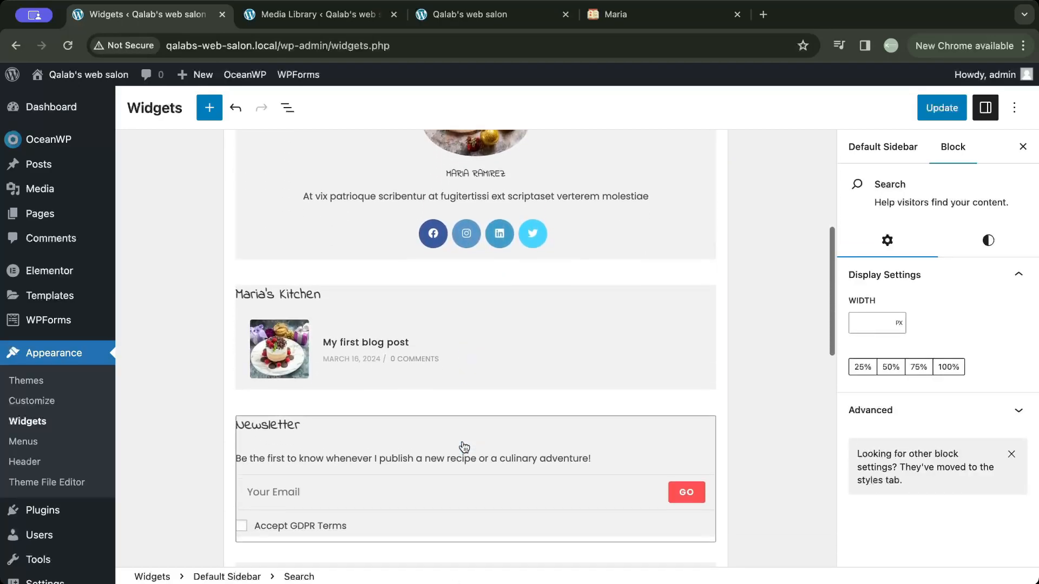
# - Open the Newsletter MailChimp widget in the Default Sidebar and review its title, text, GDPR label and input settings
pyautogui.scroll(-5, 464, 447)
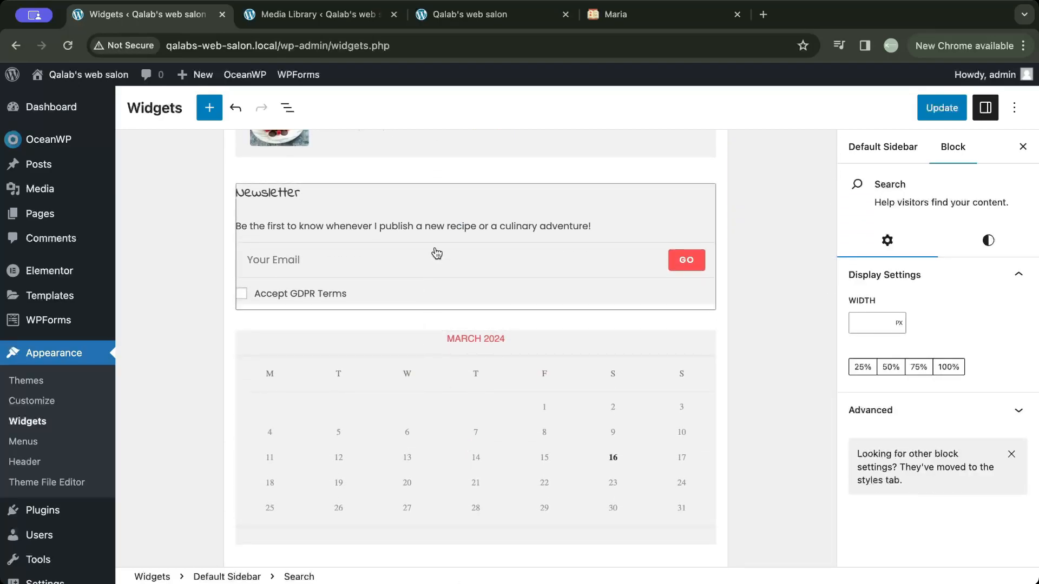
pyautogui.click(426, 227)
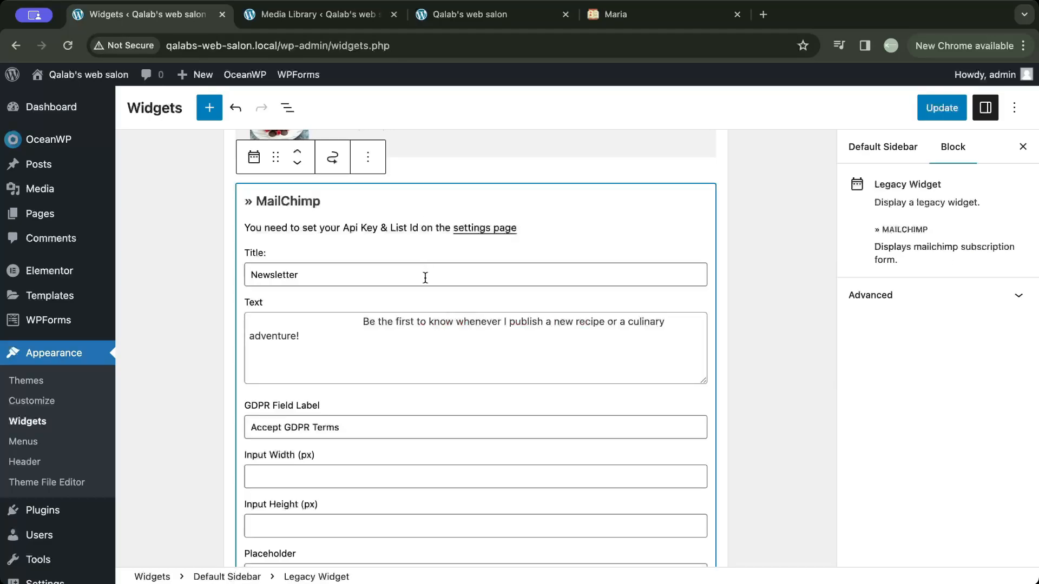
pyautogui.scroll(-1, 428, 318)
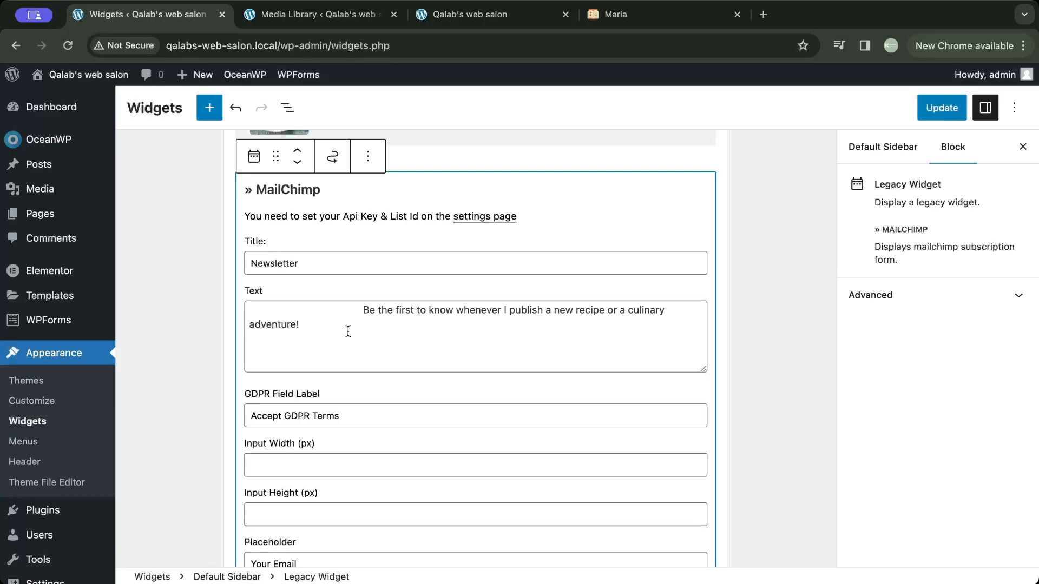
pyautogui.scroll(-2, 347, 331)
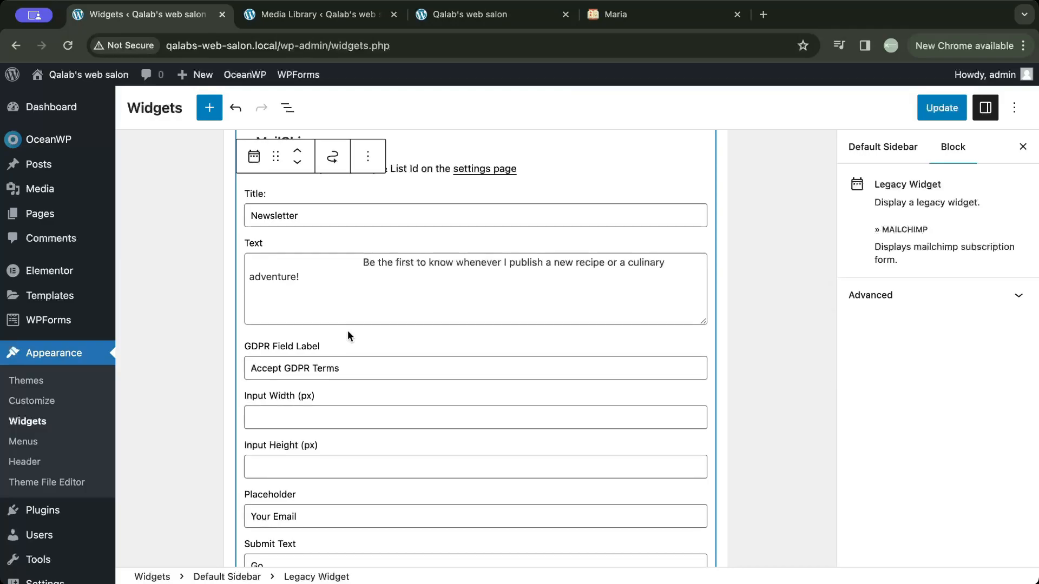
pyautogui.scroll(2, 356, 237)
pyautogui.scroll(-20, 356, 237)
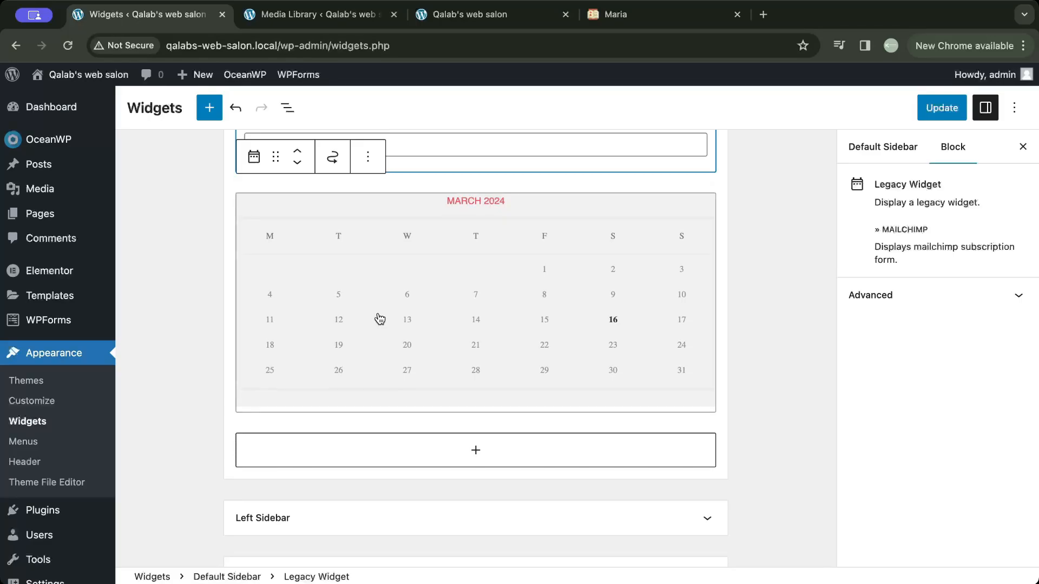
pyautogui.scroll(1, 380, 320)
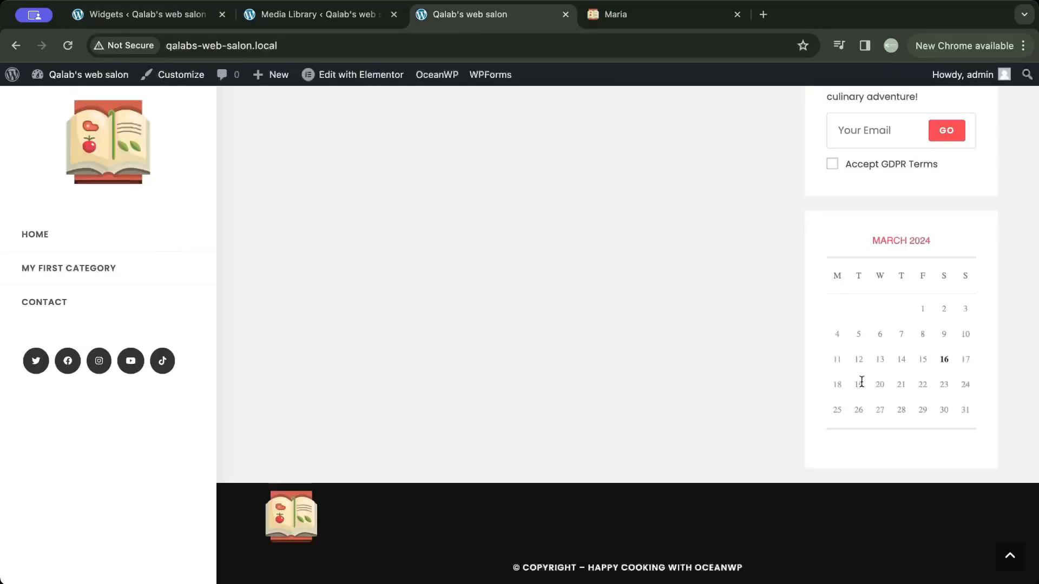
# - Give the Calendar widget in the Default Sidebar the title "calendar" and save the widget changes
pyautogui.click(162, 17)
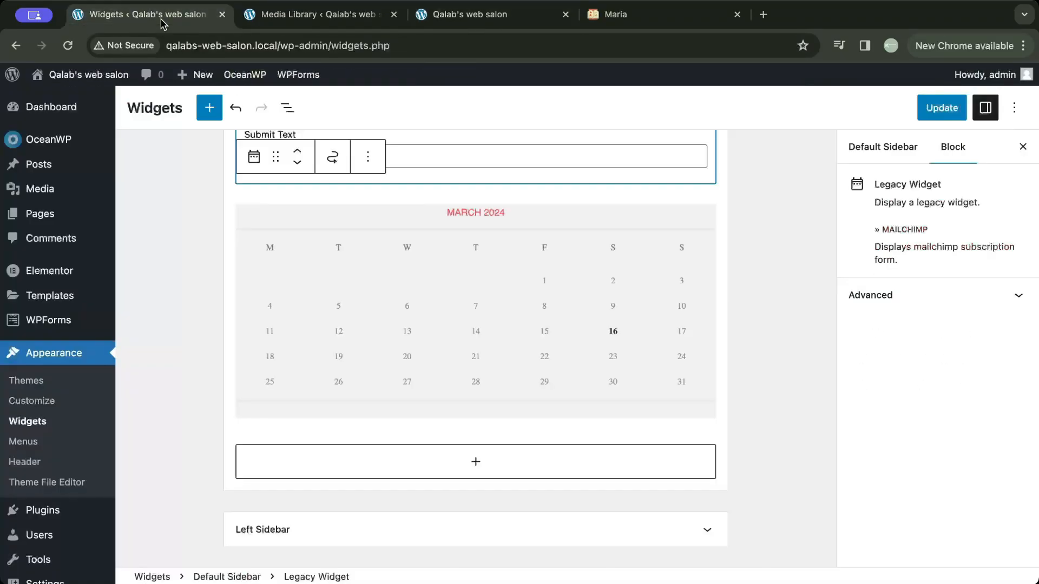
pyautogui.scroll(-1, 326, 266)
pyautogui.scroll(1, 375, 184)
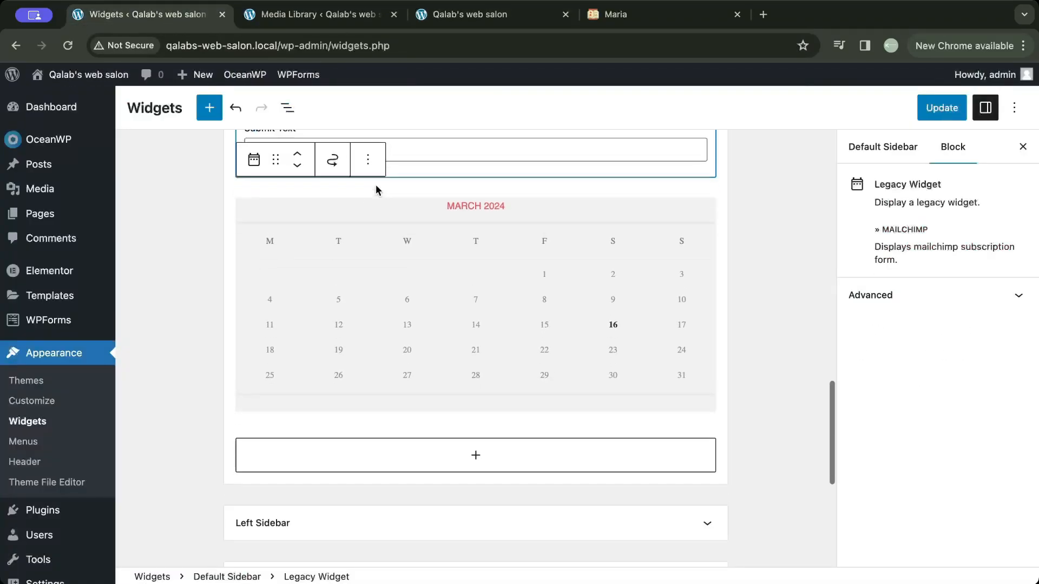
pyautogui.click(384, 263)
pyautogui.scroll(5, 329, 371)
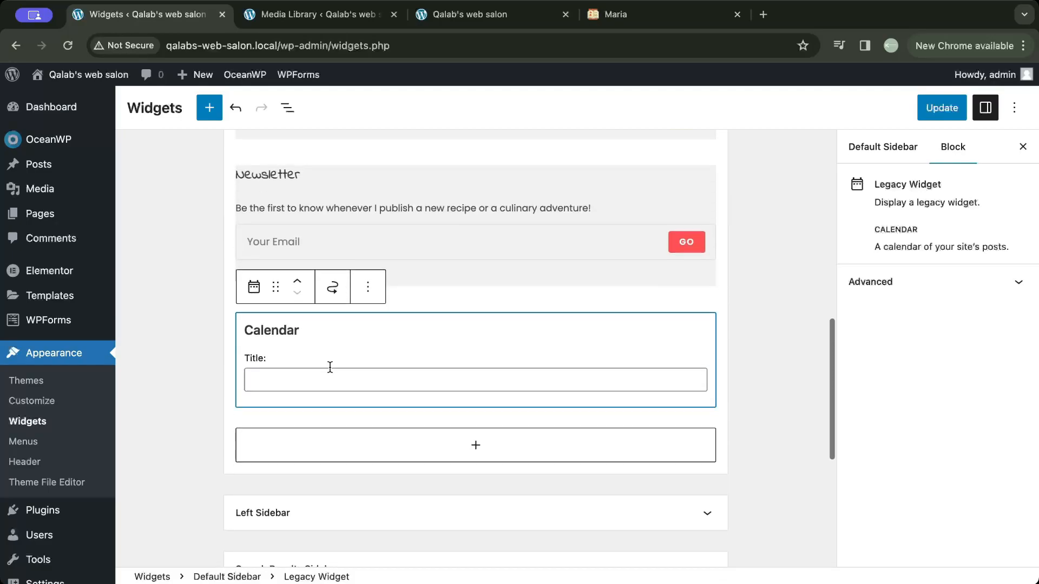
pyautogui.click(326, 387)
pyautogui.write('calendar')
pyautogui.click(942, 108)
# - Reload the site's home page and check the Calendar widget's title in the sidebar
pyautogui.click(470, 14)
pyautogui.press('super+r')
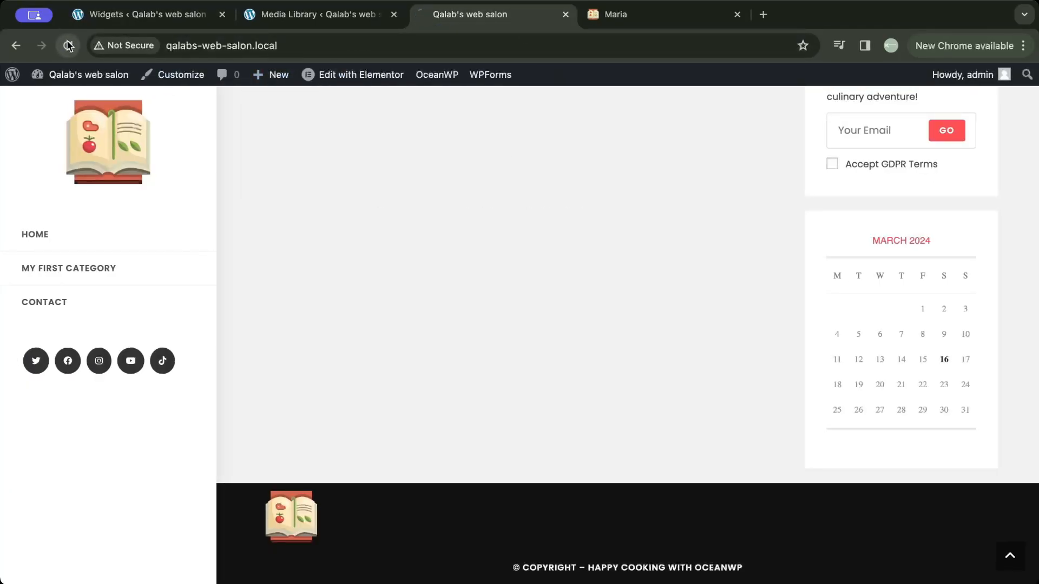
pyautogui.scroll(-1, 913, 374)
pyautogui.scroll(2, 912, 374)
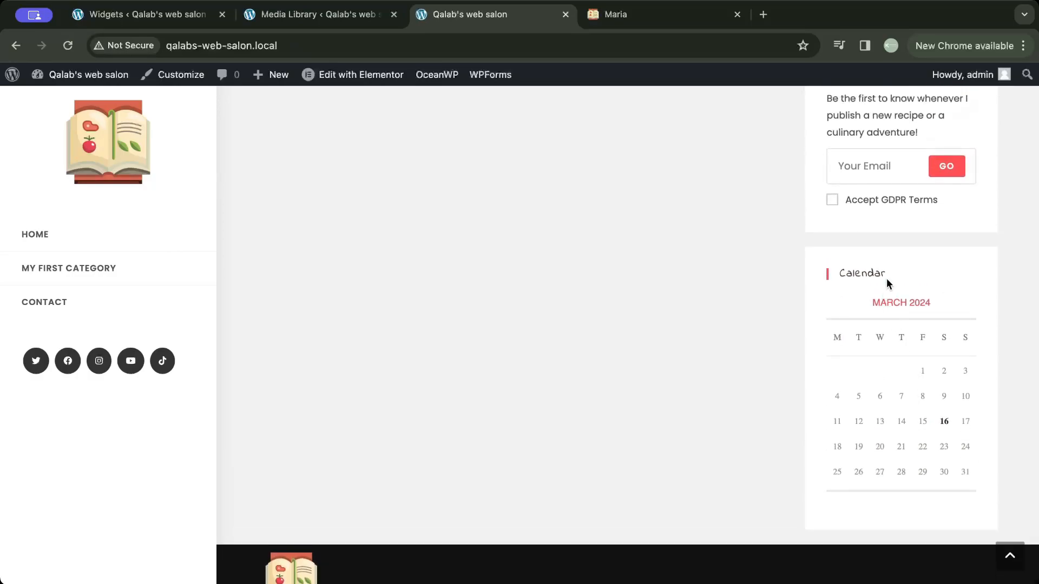
pyautogui.scroll(1, 557, 417)
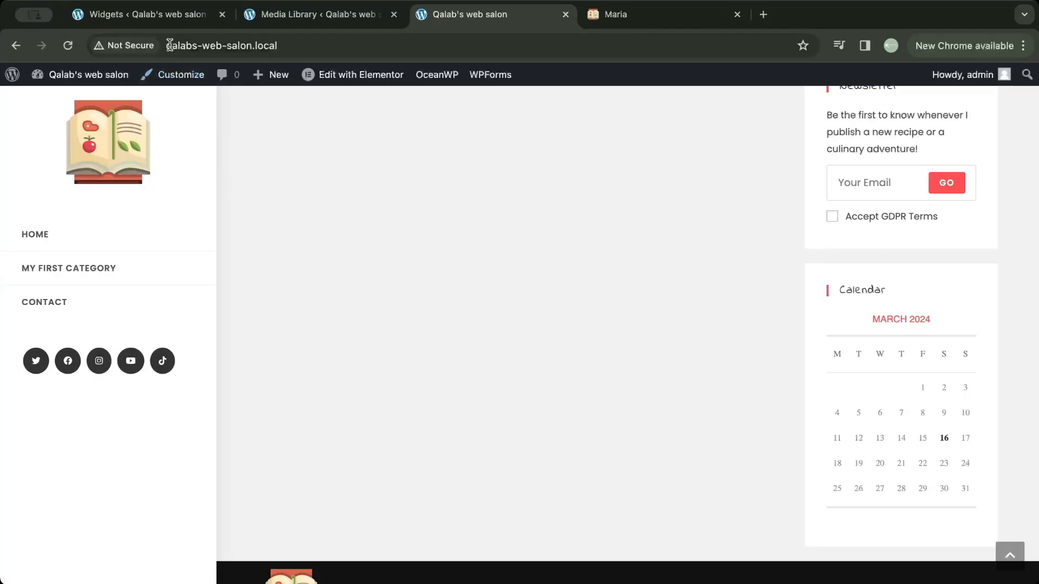
# - Open the Integration settings in the OceanWP Panel and examine the MailChimp API Key and Audience ID fields
pyautogui.click(158, 22)
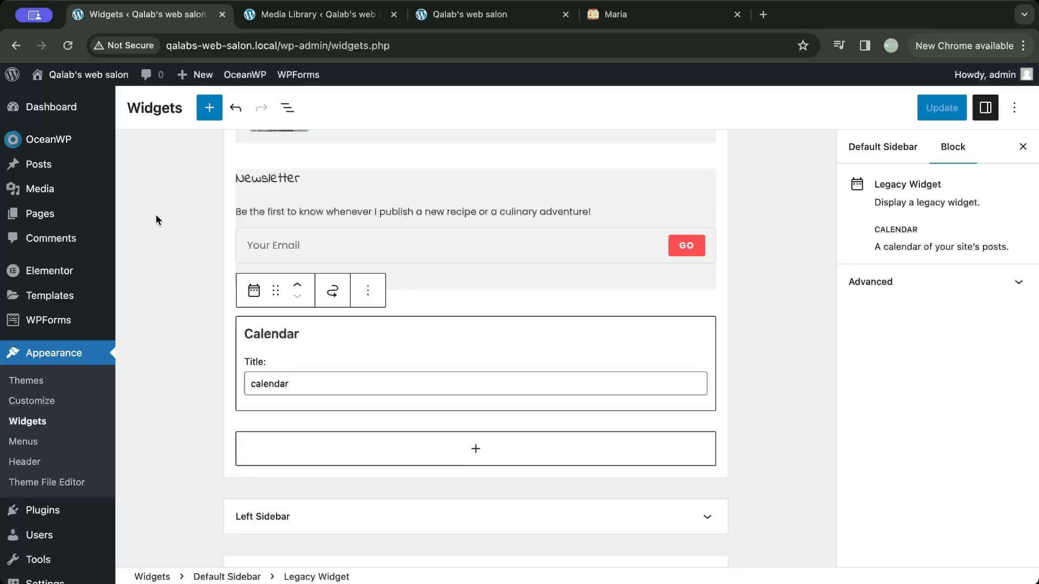
pyautogui.click(76, 146)
pyautogui.scroll(-4, 187, 346)
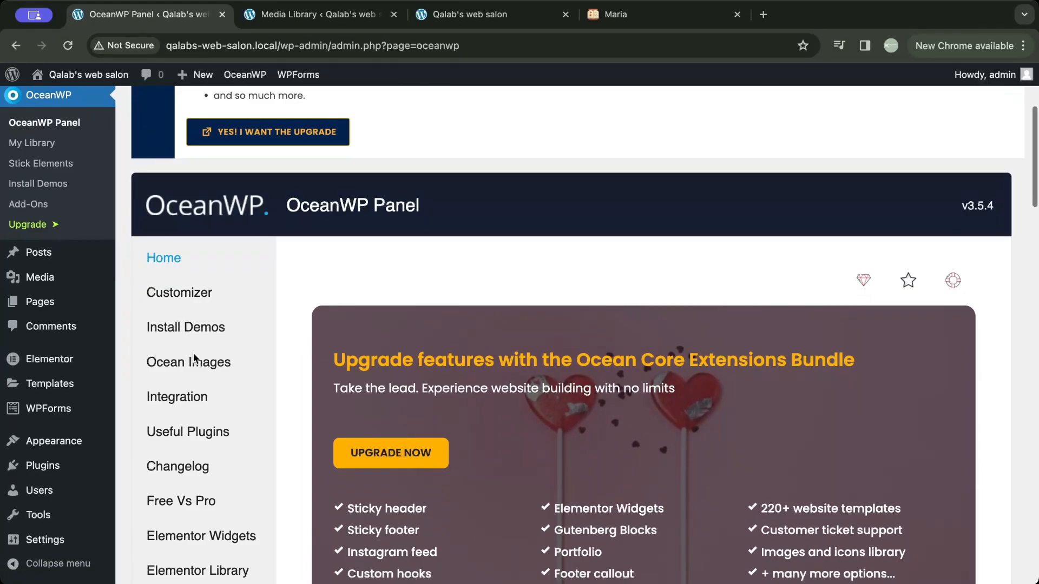
pyautogui.click(185, 399)
pyautogui.scroll(-15, 353, 344)
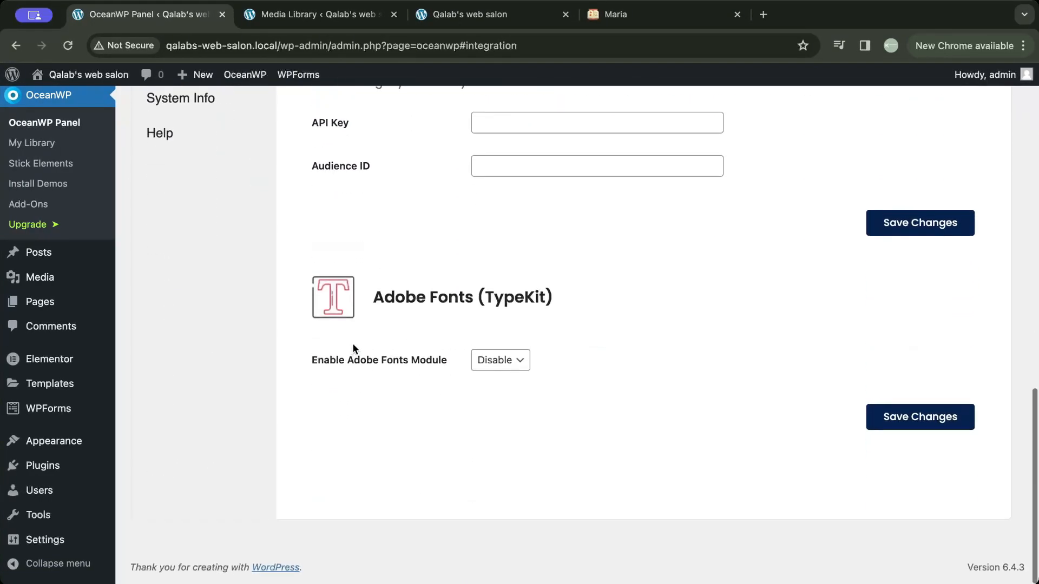
pyautogui.scroll(1, 352, 344)
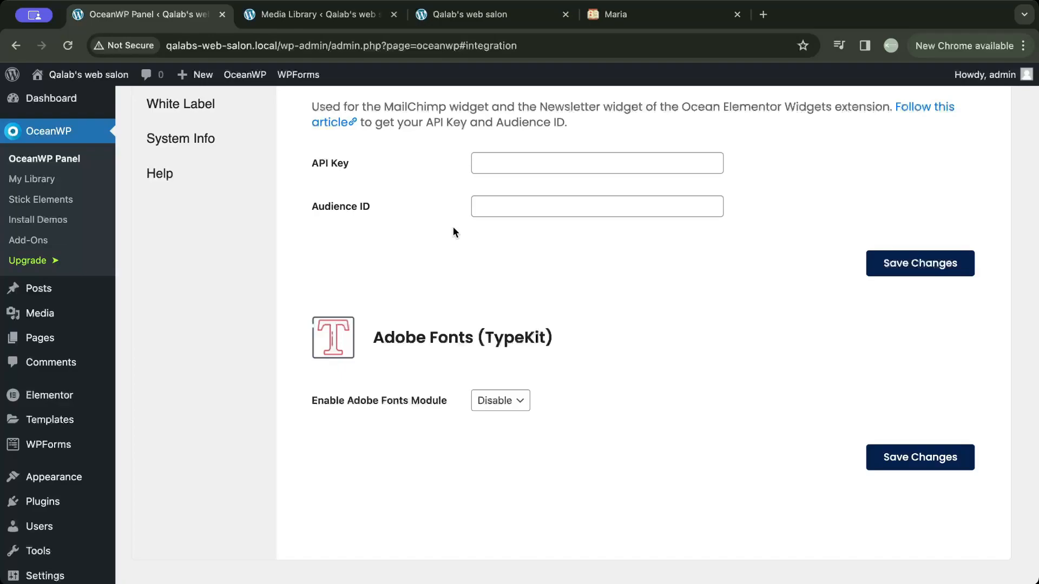
pyautogui.scroll(2, 405, 180)
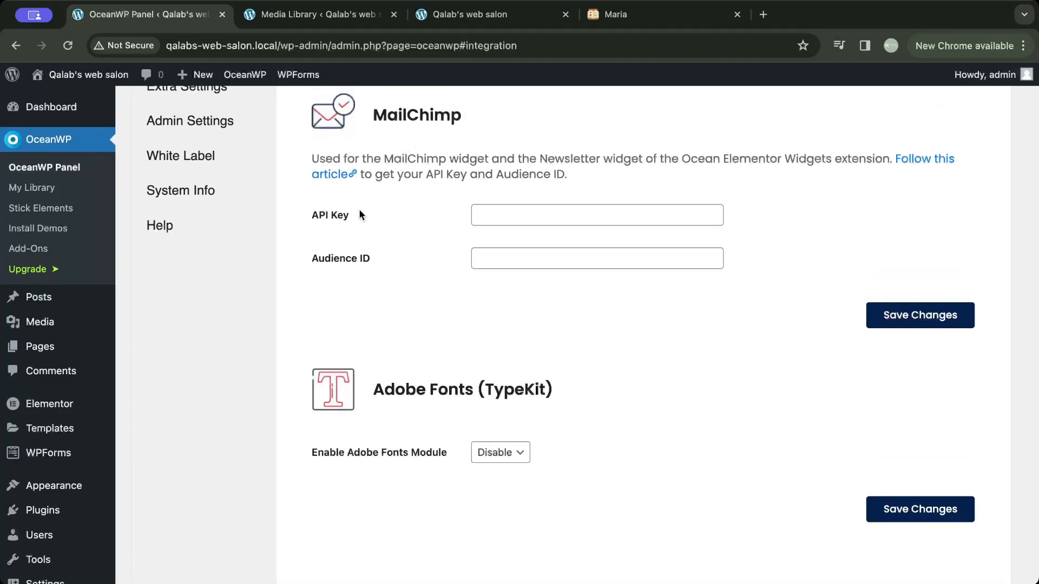
pyautogui.click(483, 261)
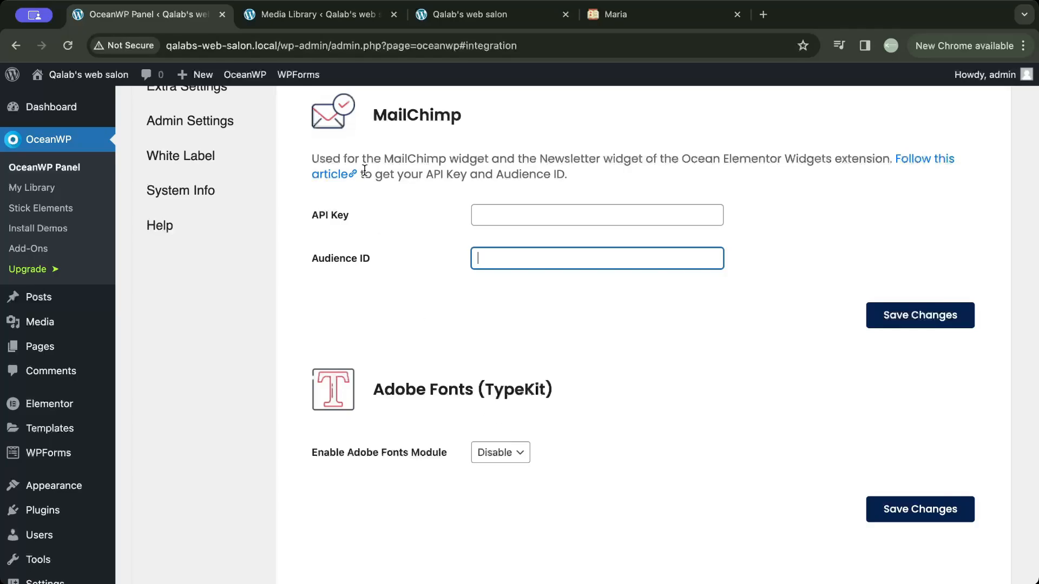
# - Open "My first blog post" from the site's home page and look through its header, content, comment form and sidebar
pyautogui.click(439, 16)
pyautogui.scroll(10, 434, 147)
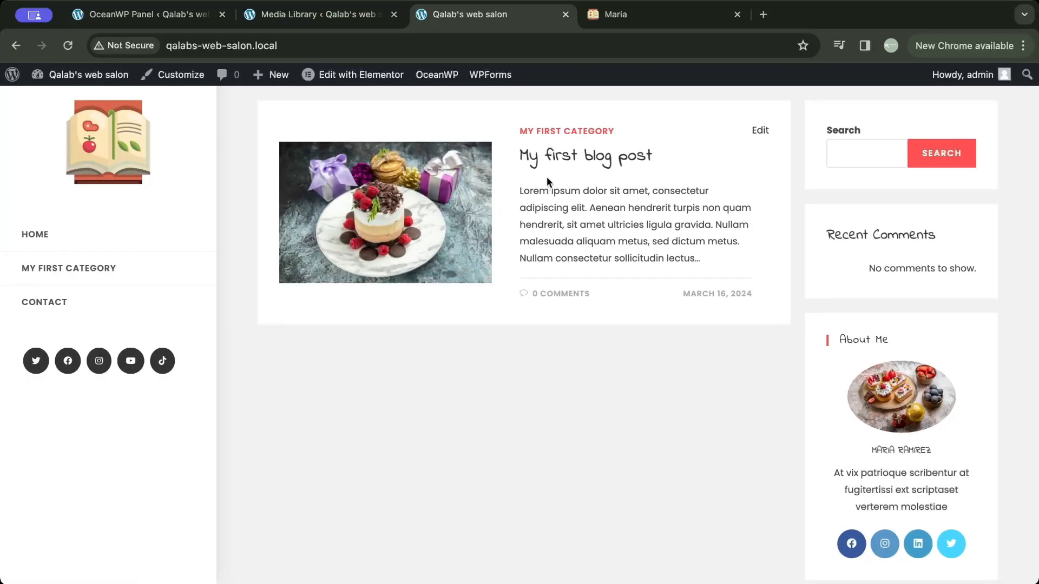
pyautogui.click(574, 159)
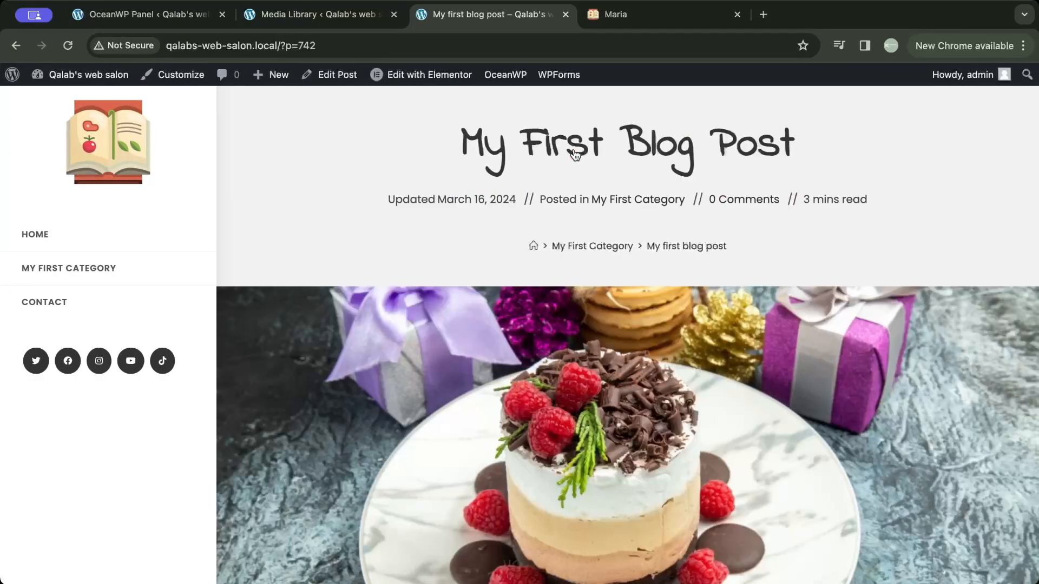
pyautogui.scroll(-10, 568, 235)
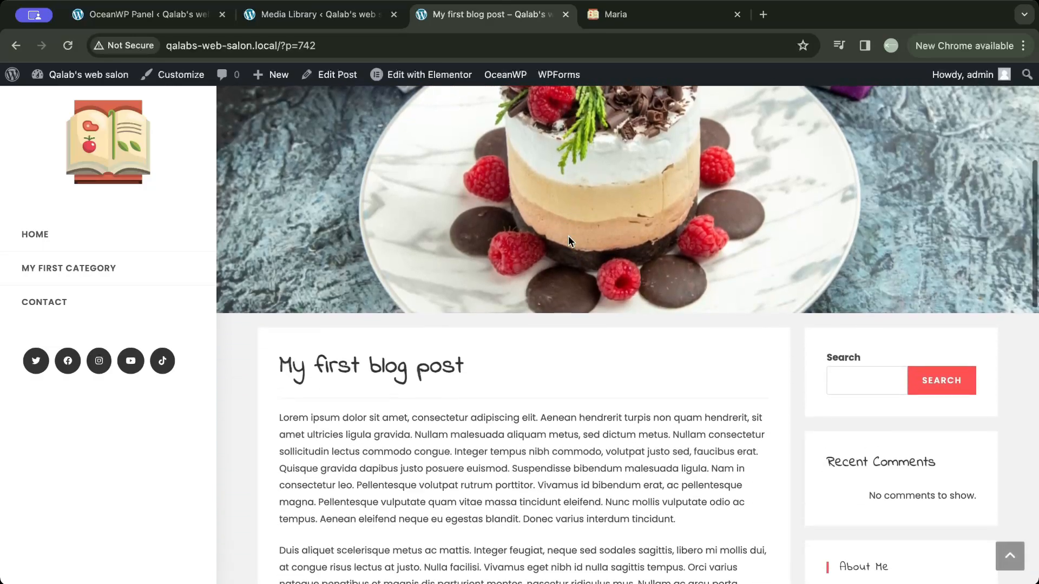
pyautogui.scroll(-15, 568, 240)
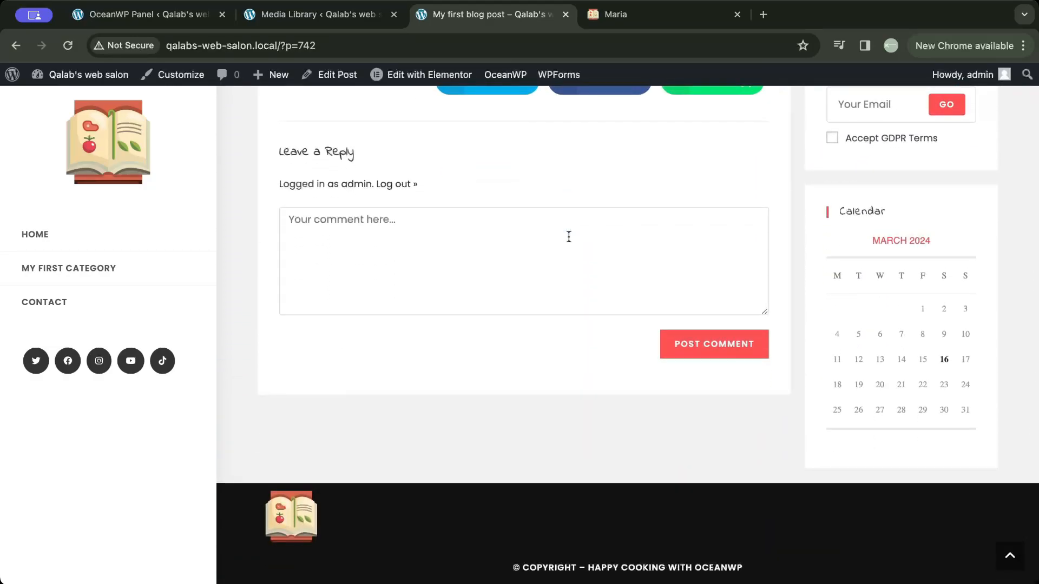
pyautogui.scroll(20, 568, 236)
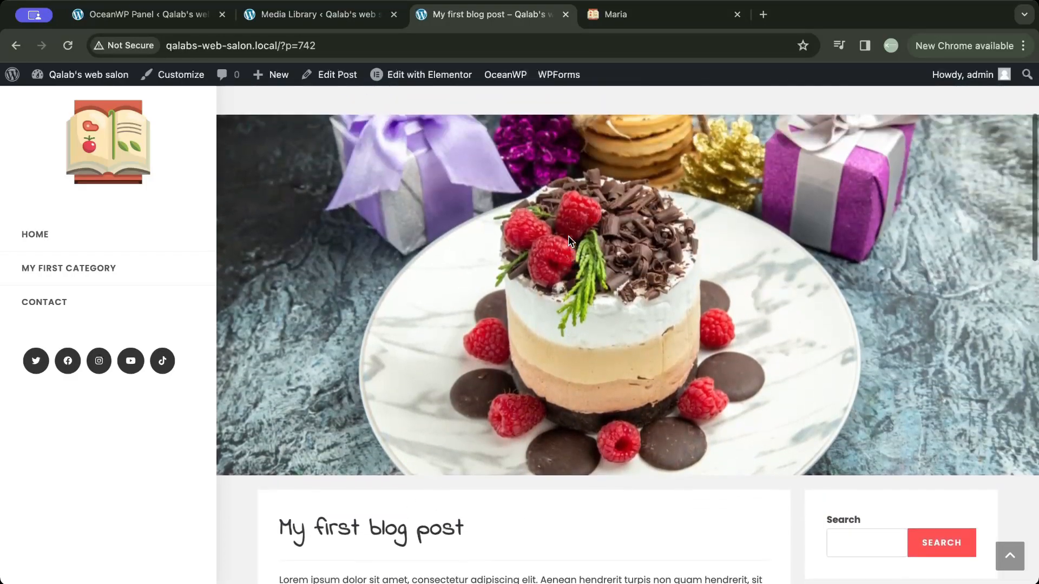
pyautogui.scroll(2, 568, 241)
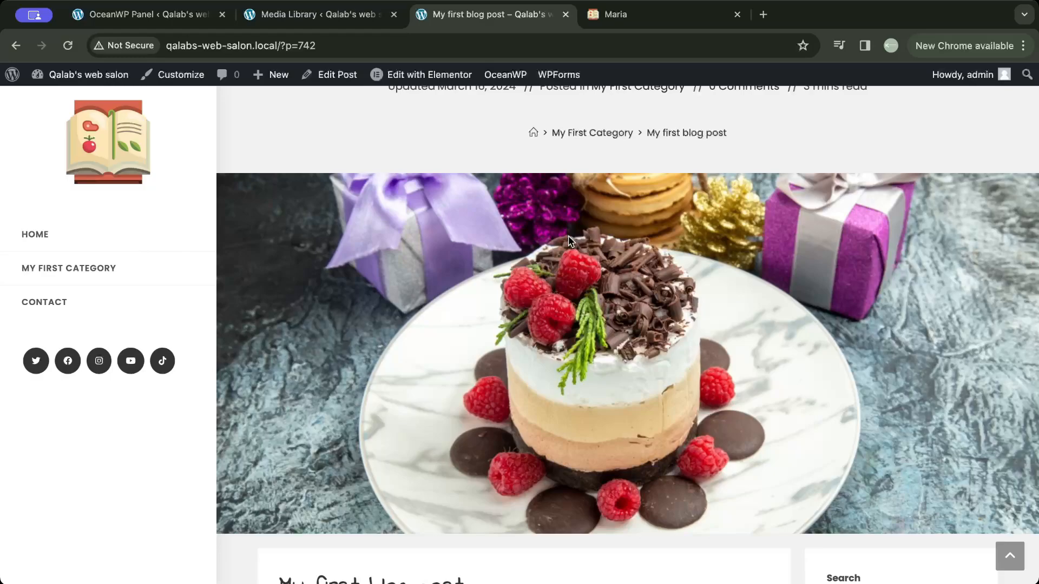
# - Open the Customizer's Single Post settings for the blog and load "My first blog post" in the preview
pyautogui.click(162, 19)
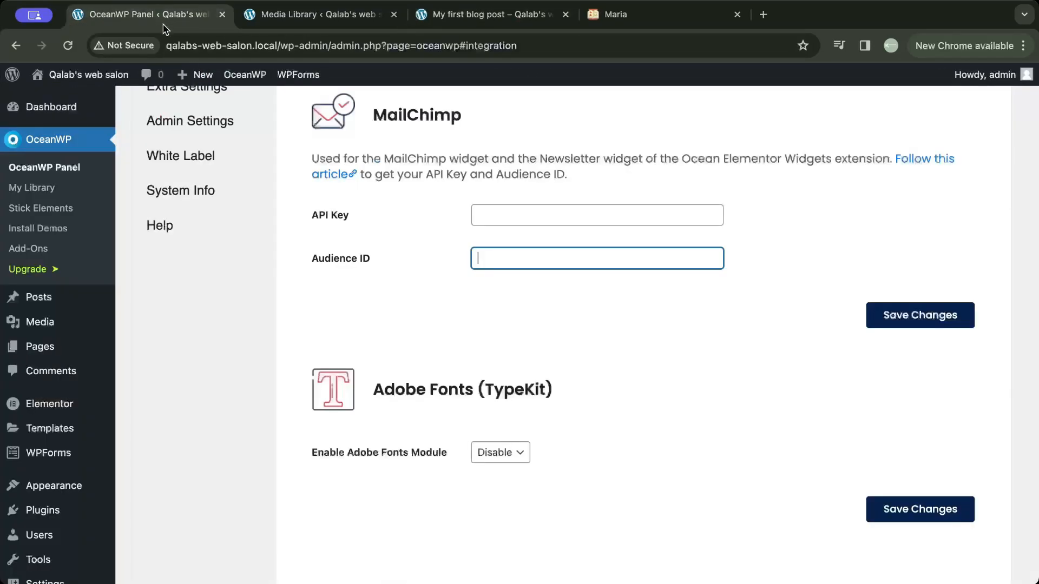
pyautogui.scroll(-1, 81, 378)
pyautogui.moveTo(76, 450)
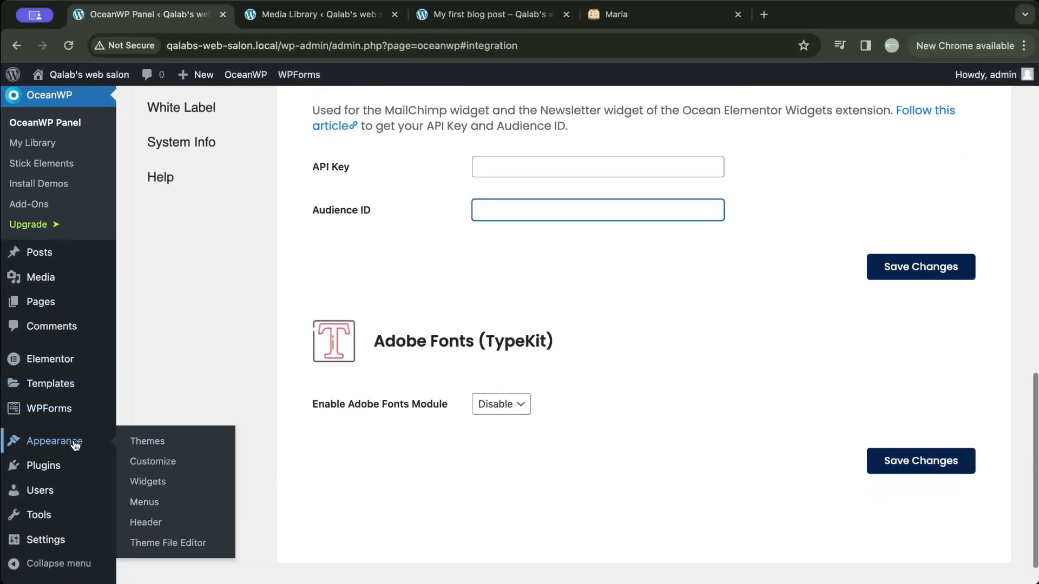
pyautogui.click(139, 462)
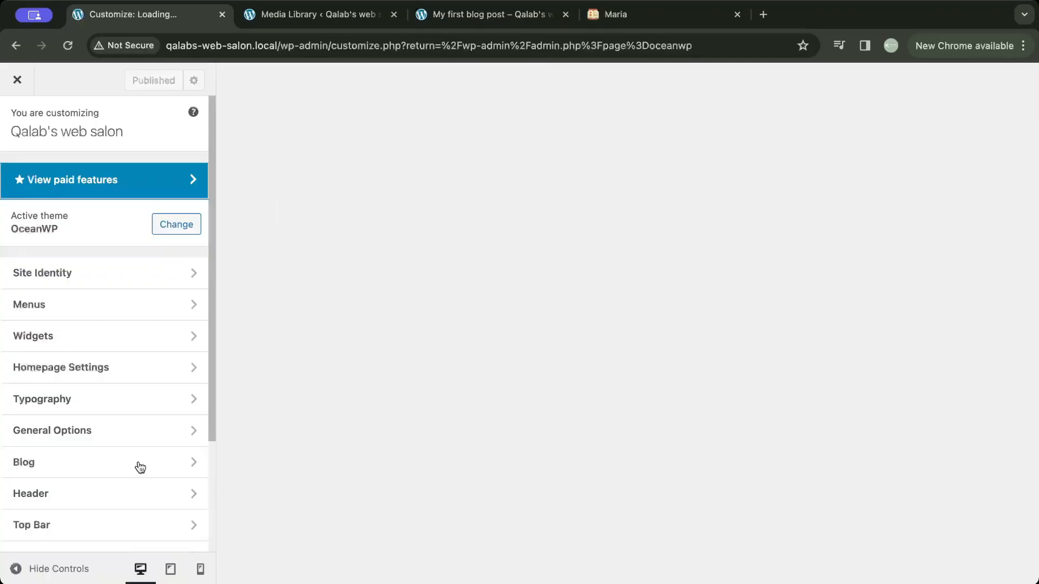
pyautogui.click(139, 465)
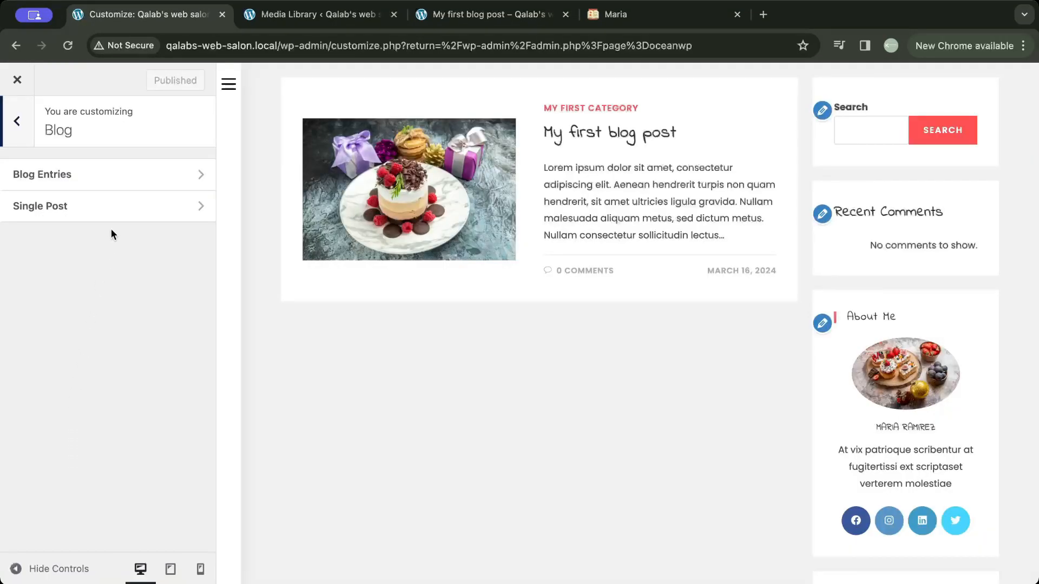
pyautogui.click(115, 212)
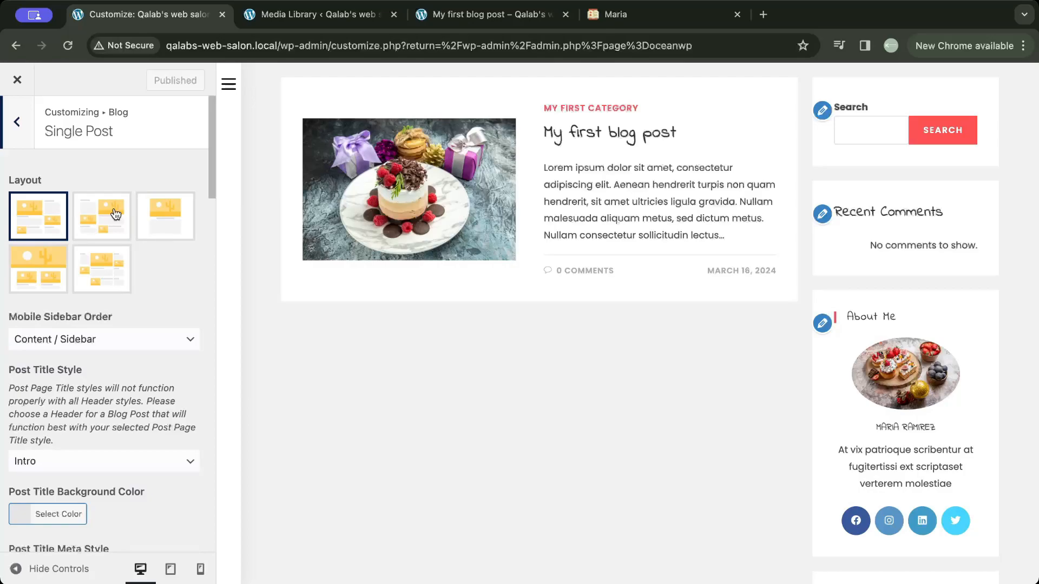
pyautogui.click(580, 139)
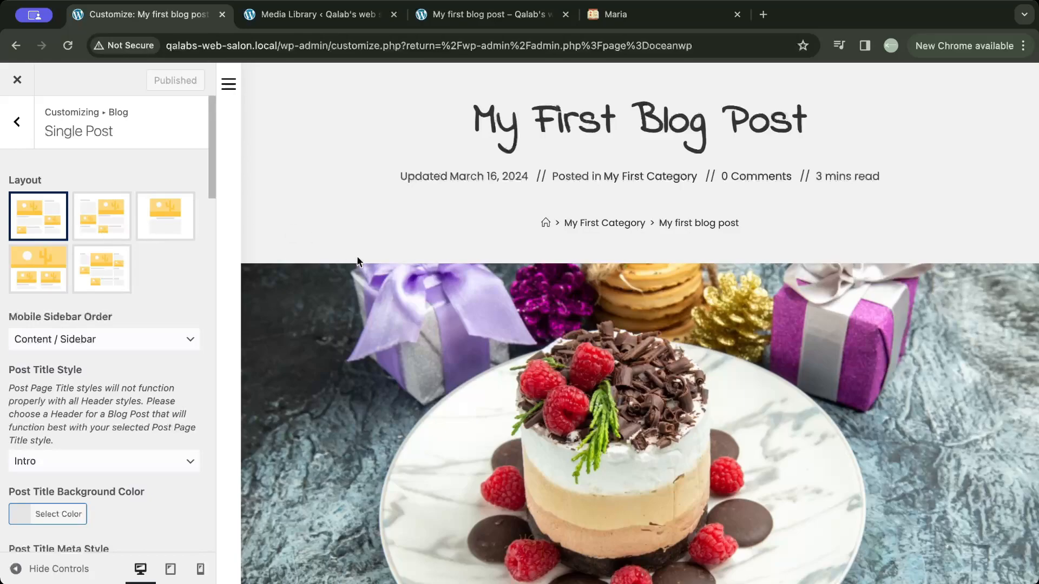
# - Switch the single post layout to the centred one without a sidebar and set the Post Title Meta Style to Stylish
pyautogui.scroll(-10, 374, 330)
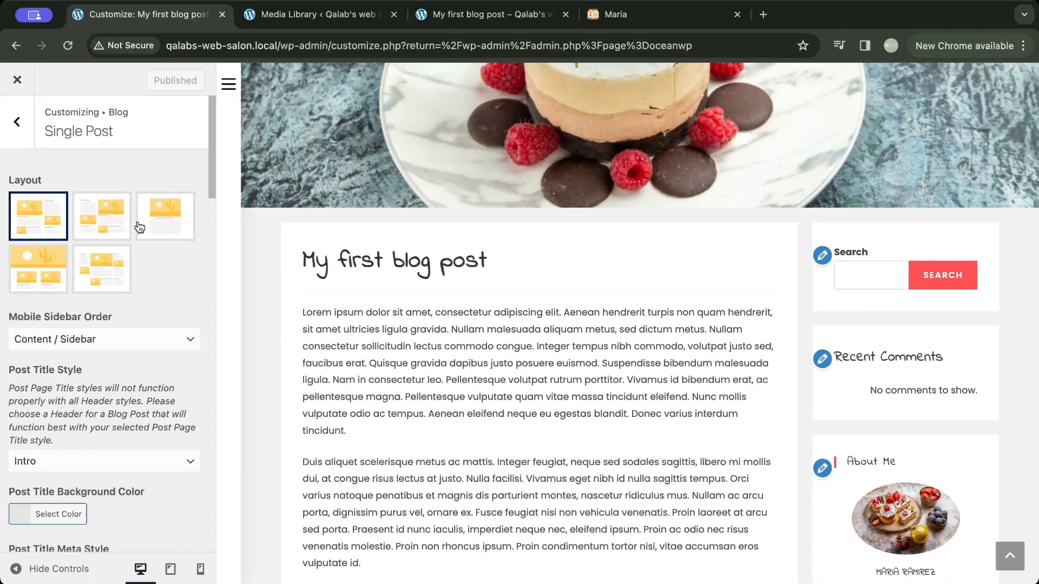
pyautogui.click(107, 218)
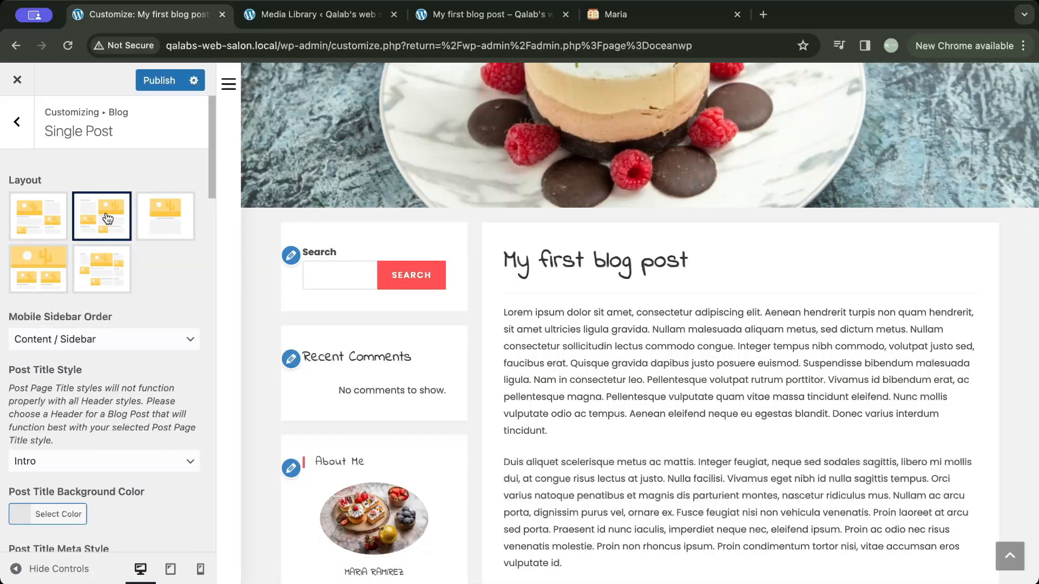
pyautogui.click(151, 222)
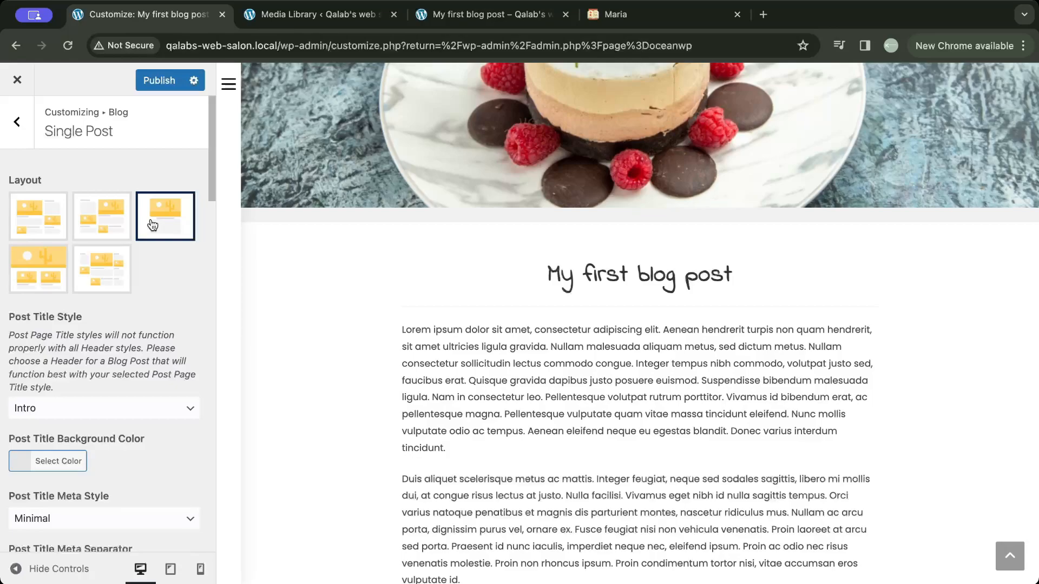
pyautogui.scroll(-5, 150, 222)
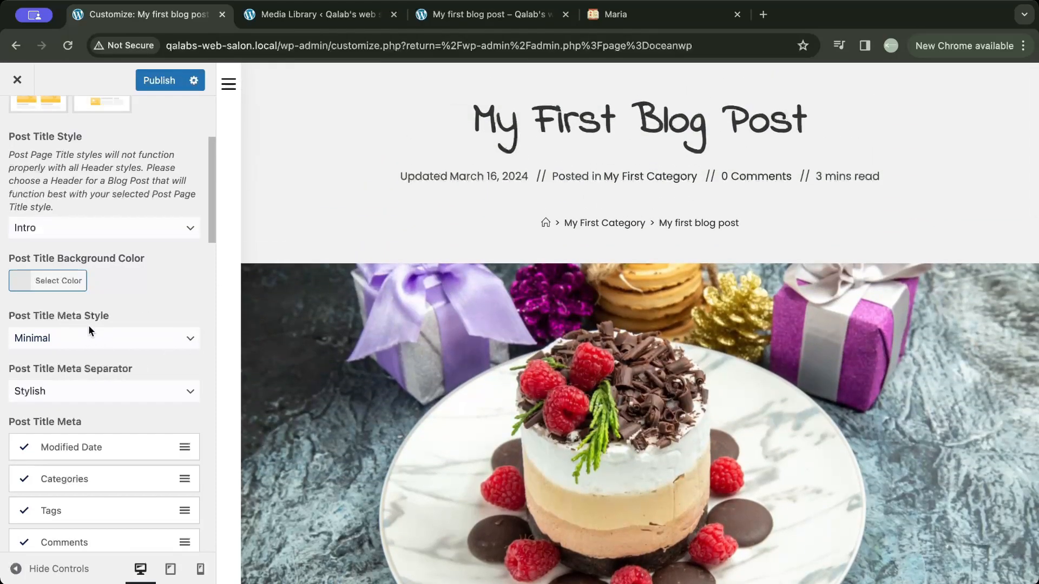
pyautogui.click(94, 361)
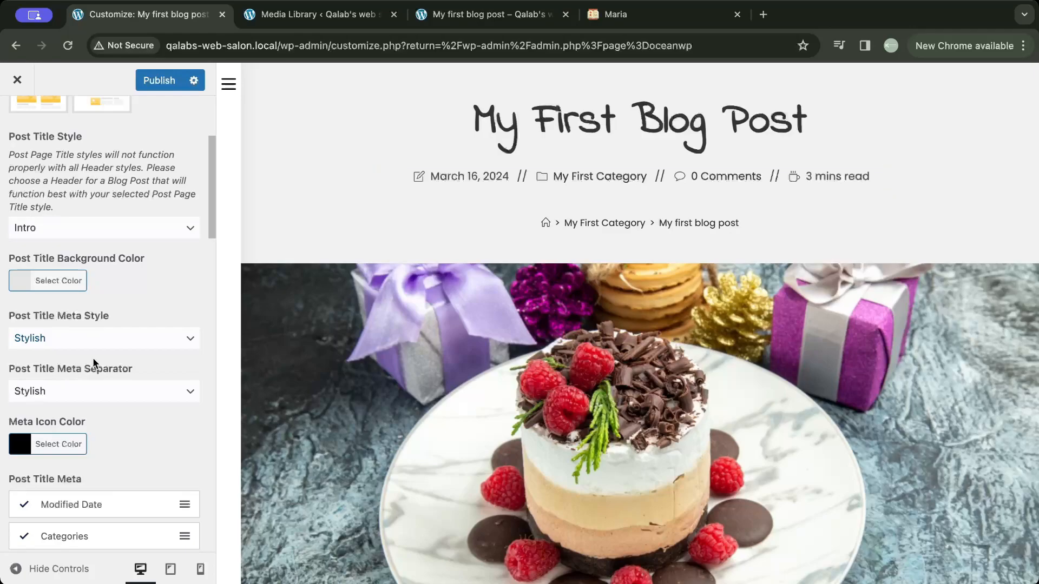
# - Disable Modified Date in the Post Title Meta, and try Reading Time disabled before enabling it again
pyautogui.scroll(-5, 93, 359)
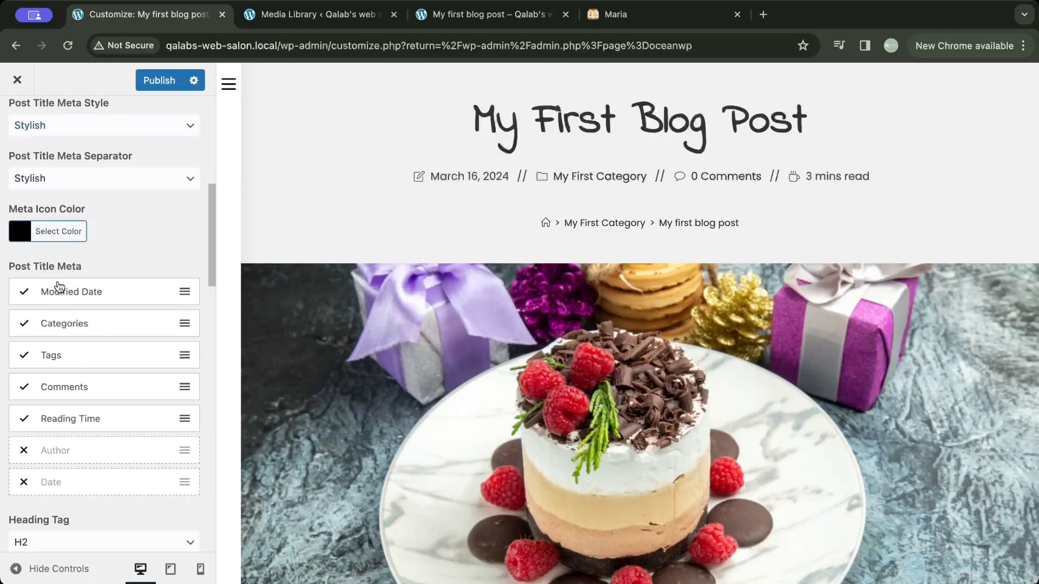
pyautogui.click(127, 296)
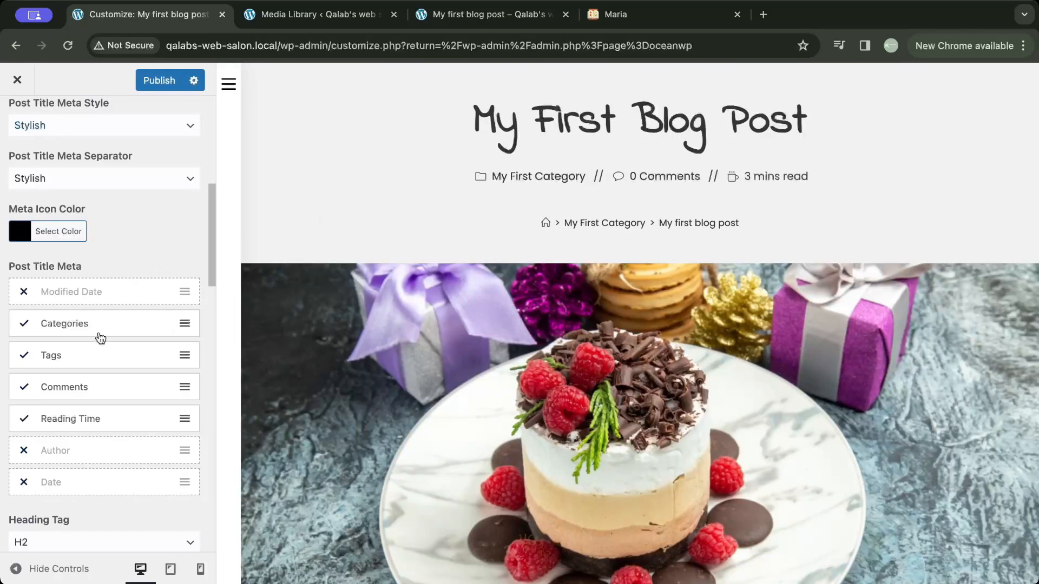
pyautogui.click(101, 423)
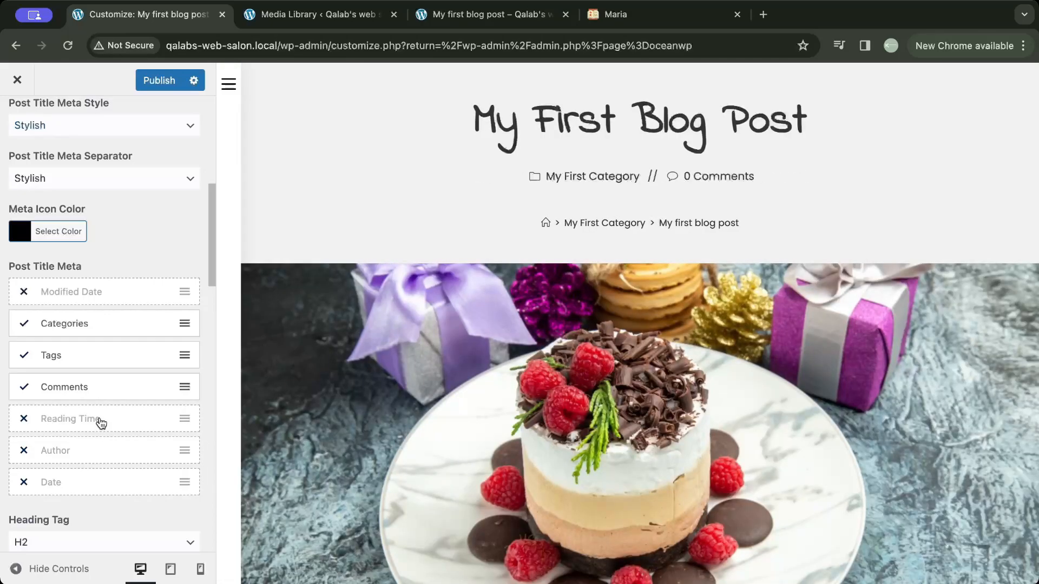
pyautogui.click(100, 423)
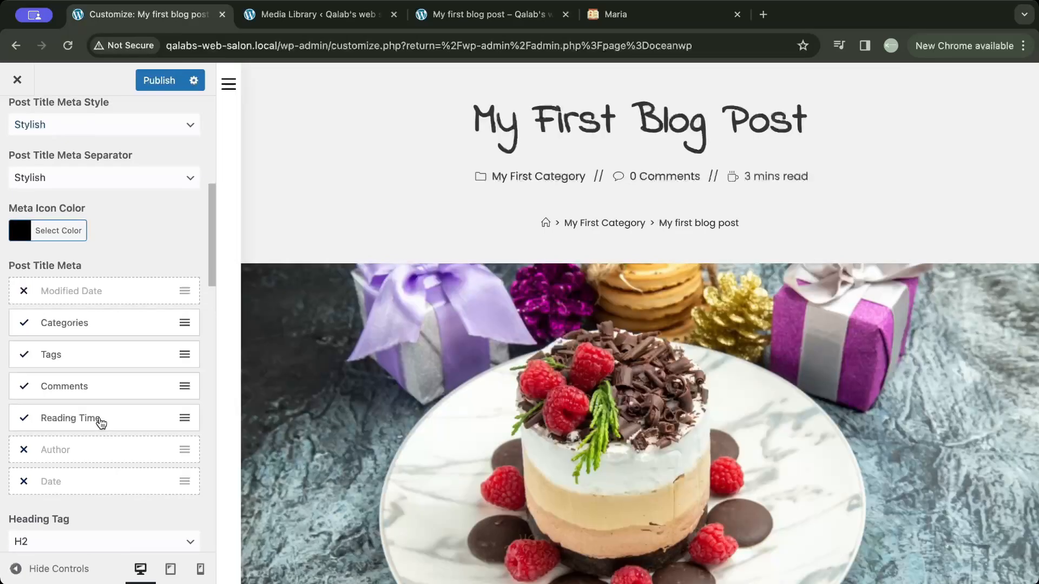
# - Review the Elements Positioning settings and the post preview, and switch the single post layout to the right sidebar one
pyautogui.scroll(-1, 101, 424)
pyautogui.scroll(-6, 101, 423)
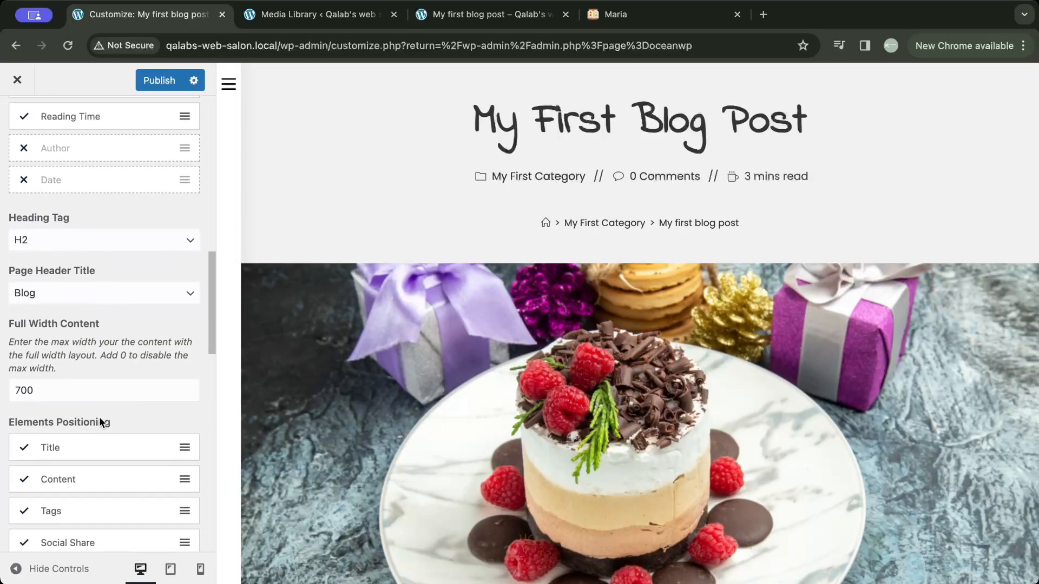
pyautogui.scroll(-2, 100, 423)
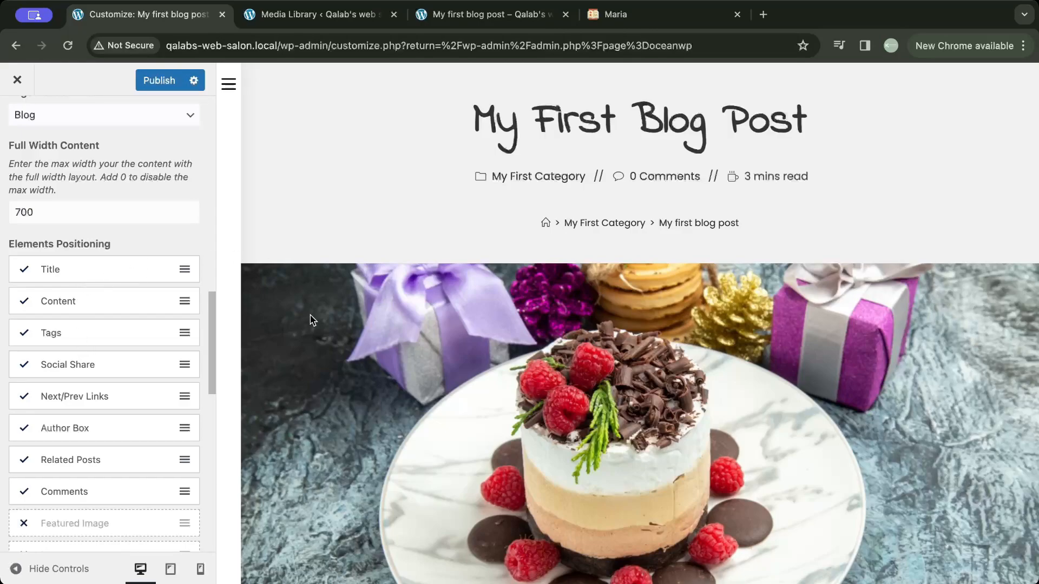
pyautogui.scroll(-5, 312, 319)
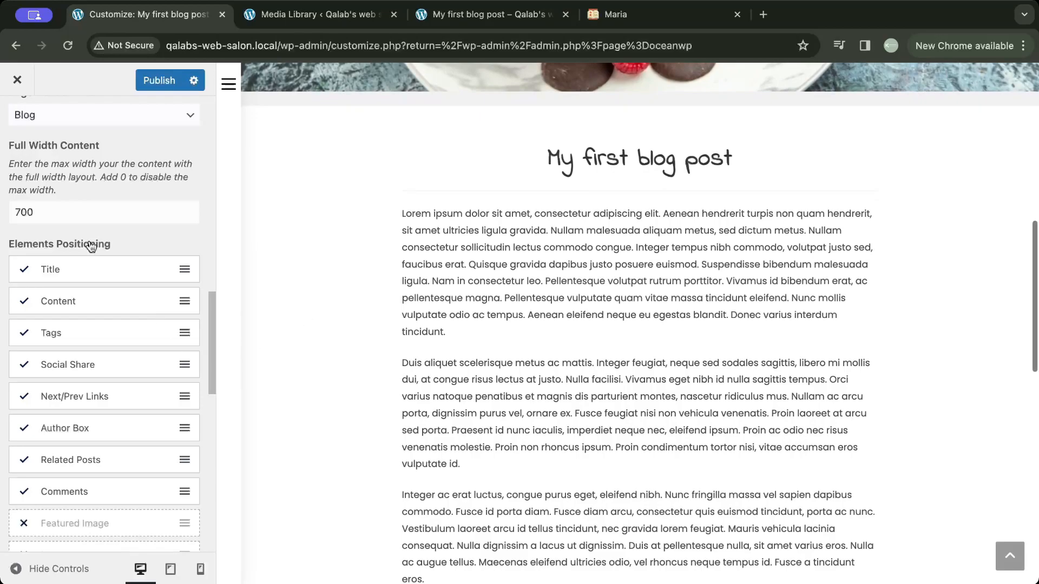
pyautogui.scroll(10, 91, 246)
pyautogui.click(39, 231)
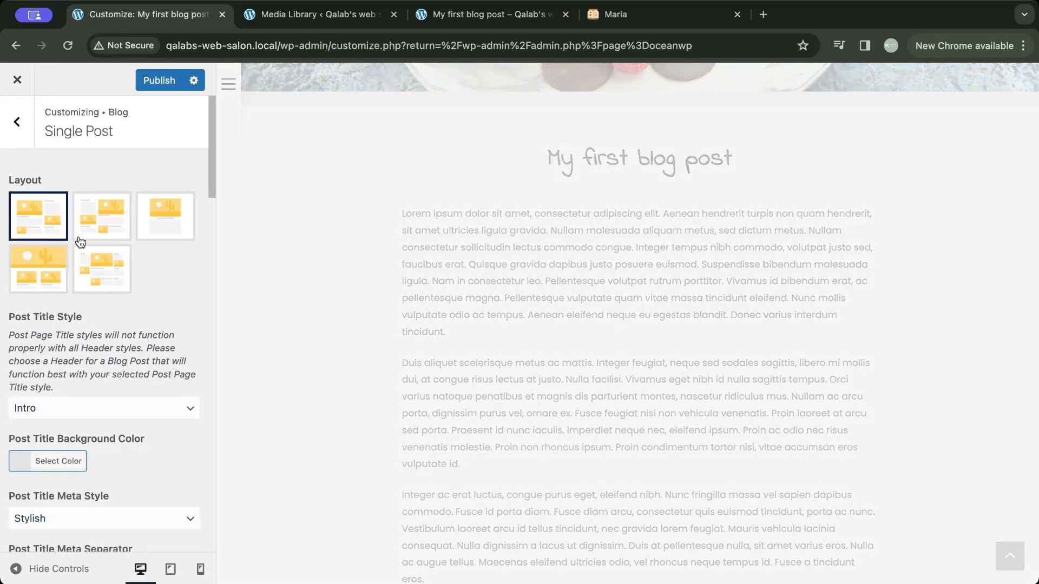
# - Try placing Comments above the Title and hiding the Title in Elements Positioning, restoring the original arrangement each time
pyautogui.scroll(-8, 95, 353)
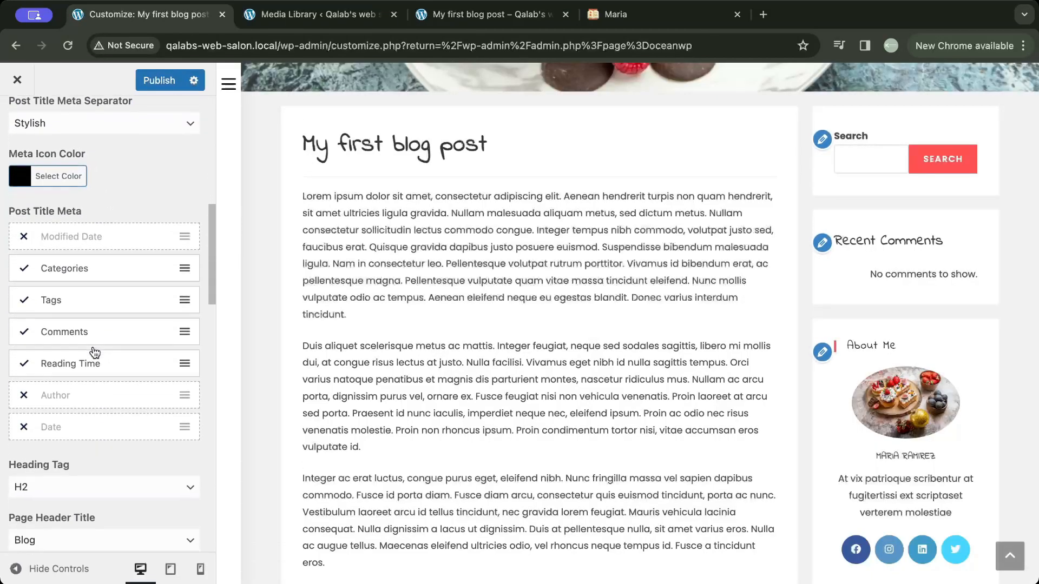
pyautogui.scroll(-8, 95, 353)
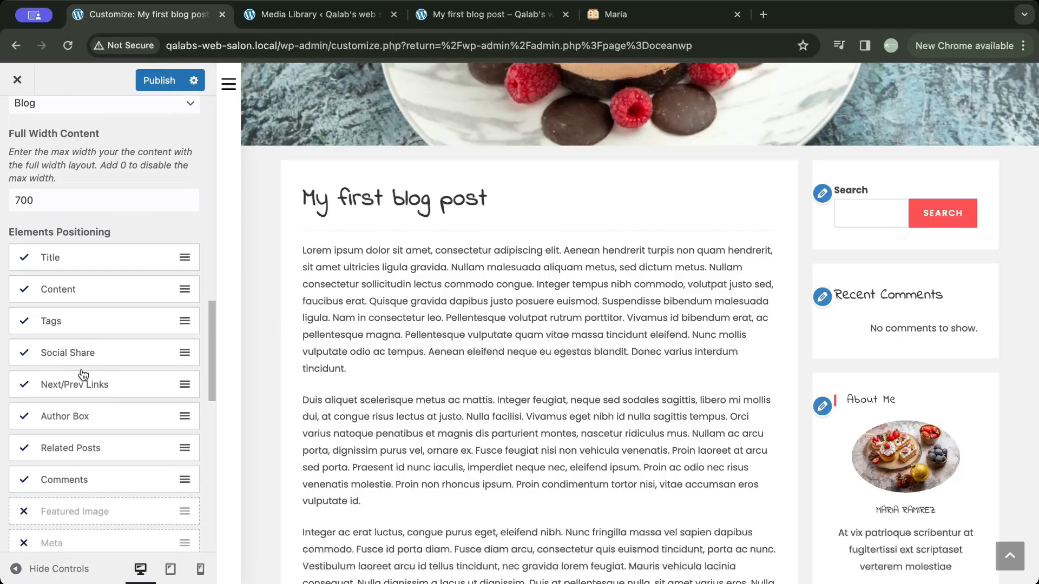
pyautogui.moveTo(71, 486); pyautogui.dragTo(67, 258)
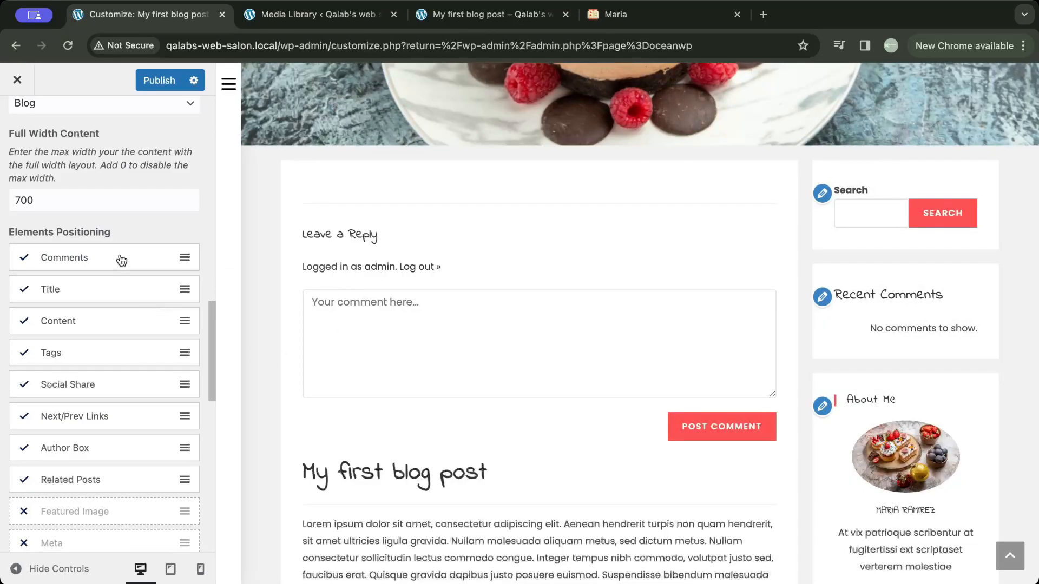
pyautogui.moveTo(121, 260); pyautogui.dragTo(117, 480)
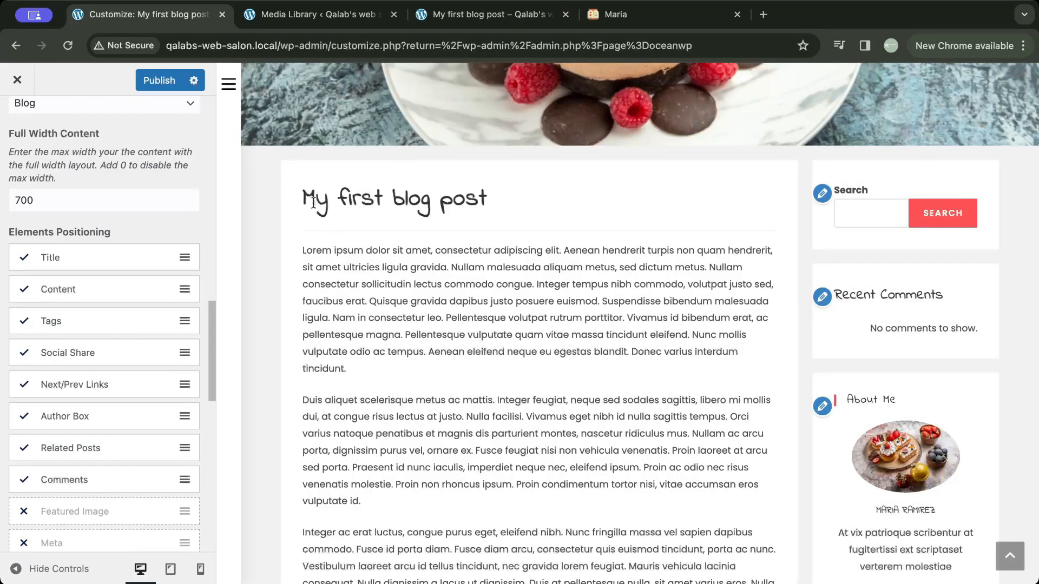
pyautogui.click(132, 261)
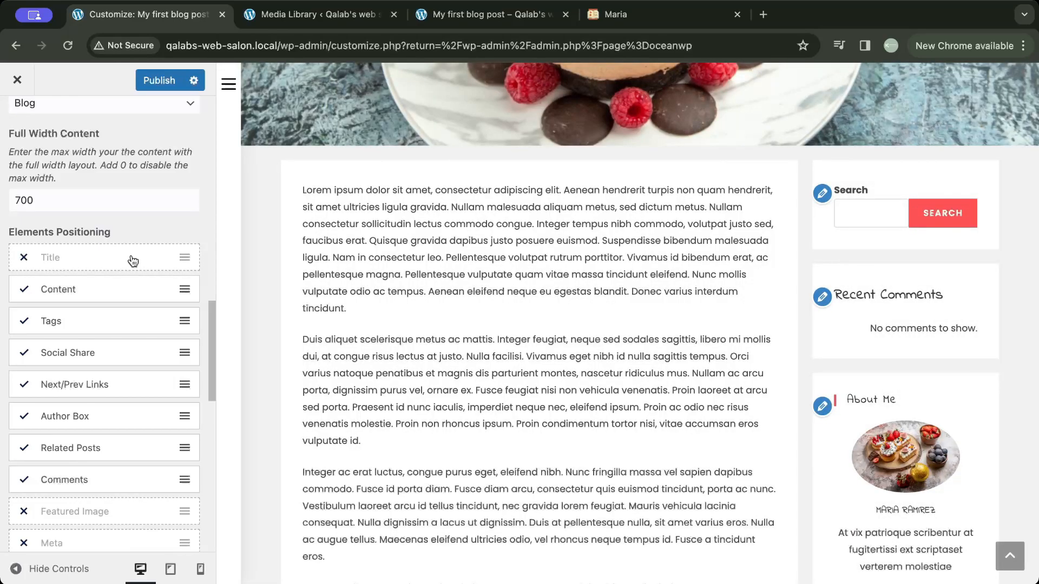
pyautogui.click(133, 260)
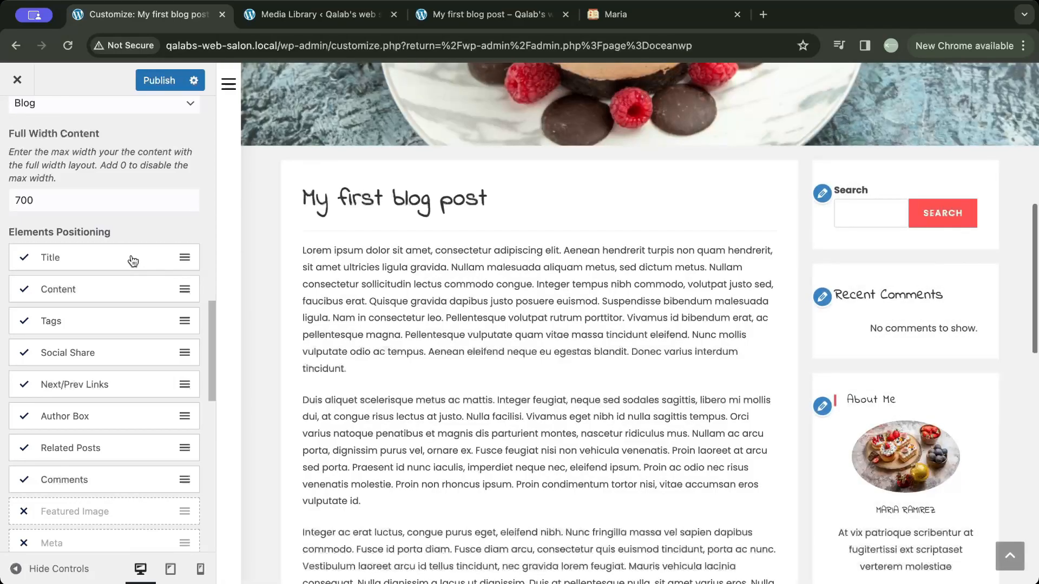
# - Examine the single post's Meta, Next/Prev Taxonomy and Related Posts settings alongside the end of the previewed post
pyautogui.scroll(-1, 171, 364)
pyautogui.scroll(-10, 171, 364)
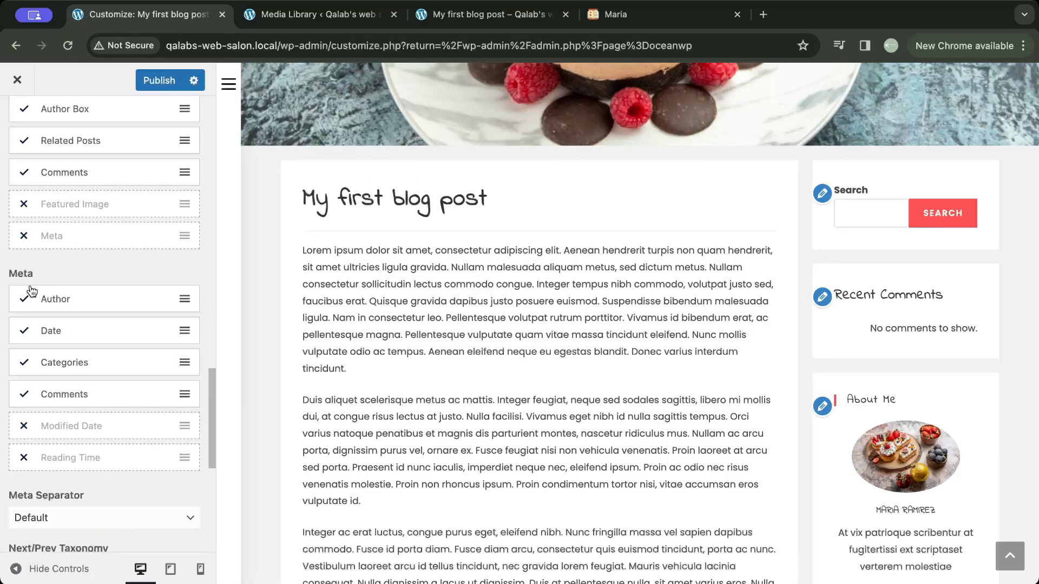
pyautogui.click(84, 309)
pyautogui.click(84, 308)
pyautogui.scroll(-5, 84, 308)
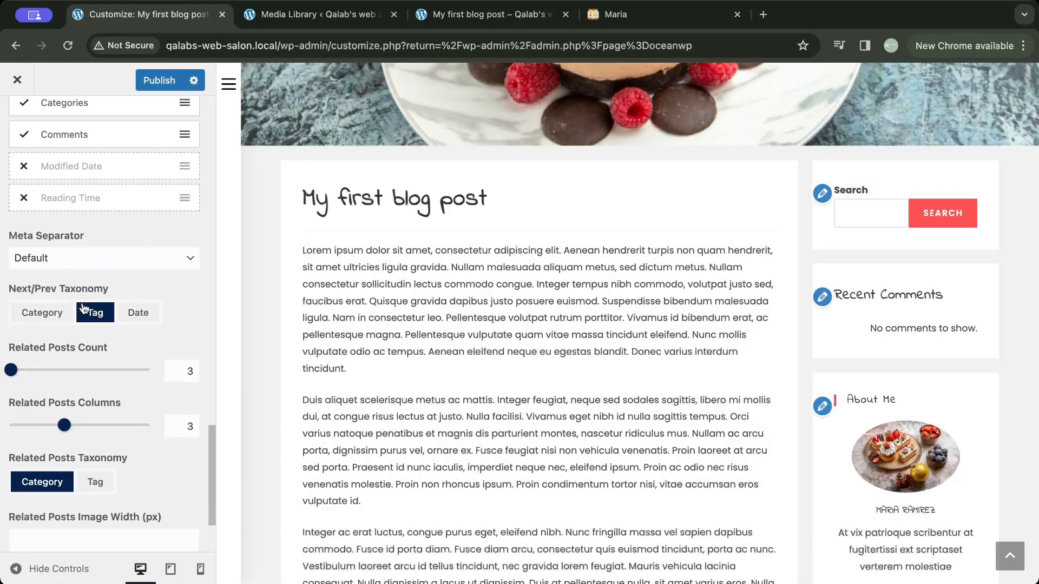
pyautogui.scroll(-1, 84, 310)
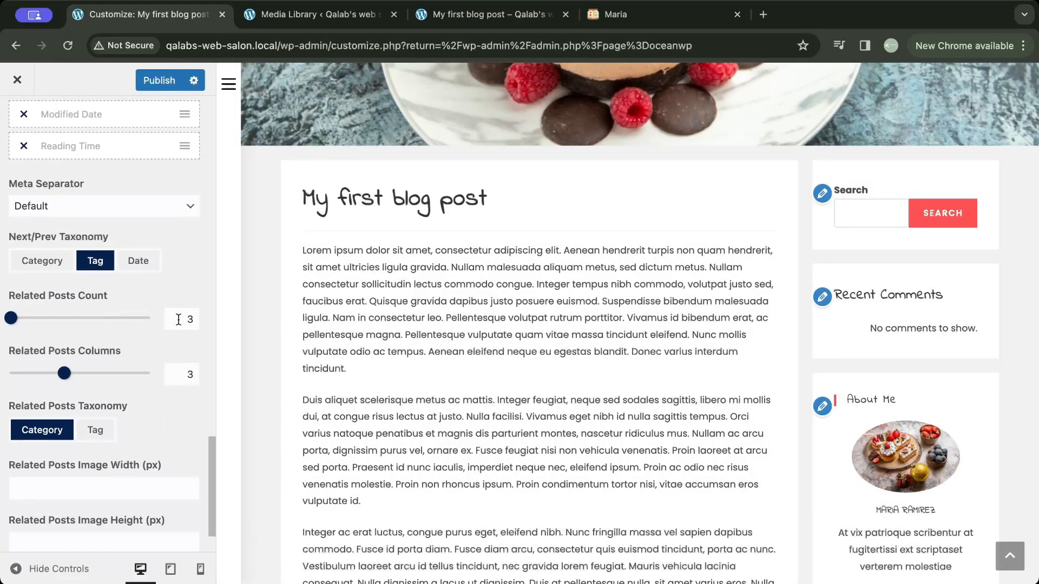
pyautogui.scroll(-15, 388, 360)
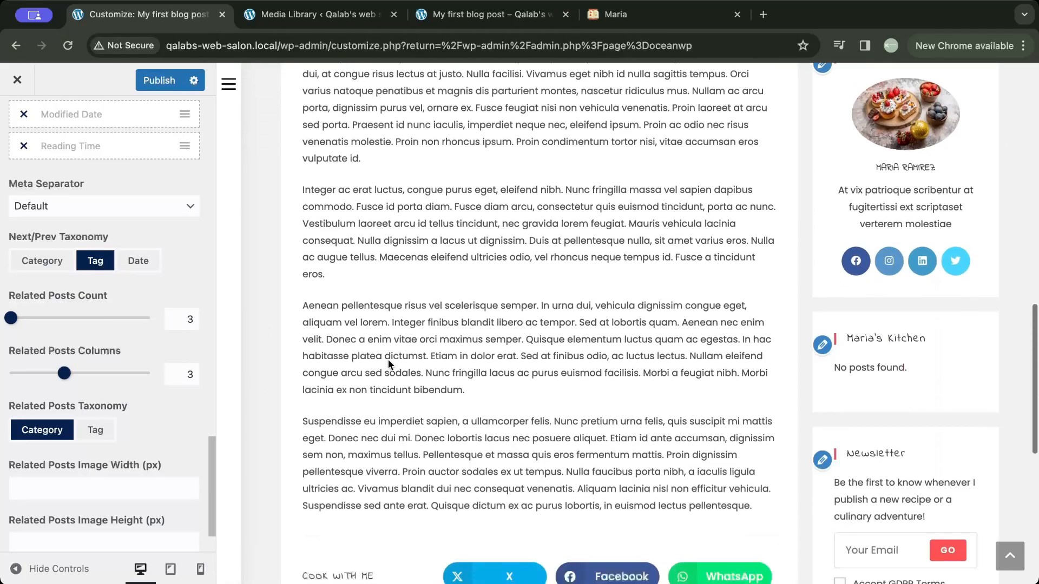
pyautogui.scroll(4, 388, 359)
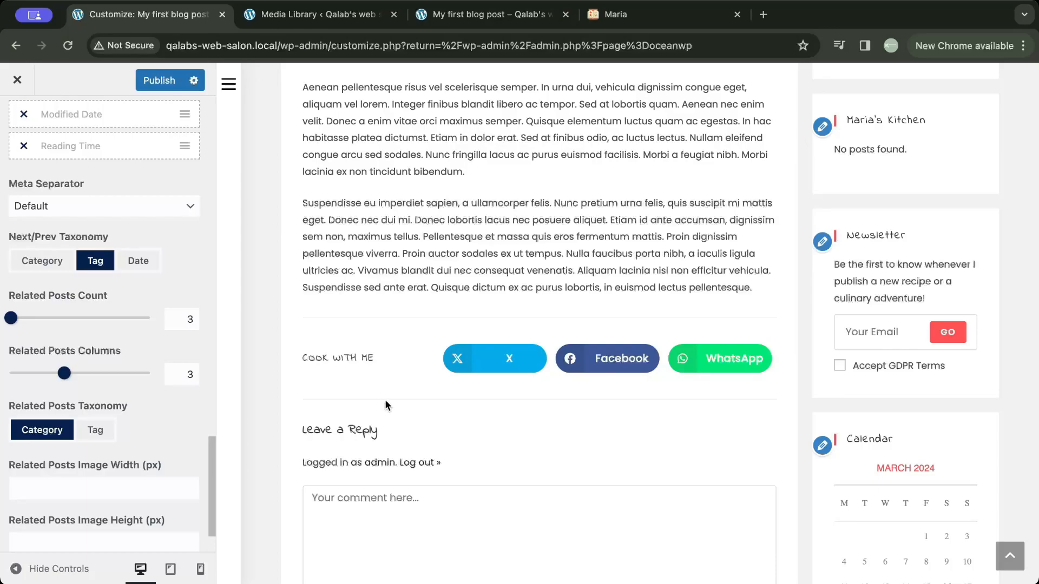
# - Set the Related Posts Count to 2 for single posts
pyautogui.scroll(-1, 119, 356)
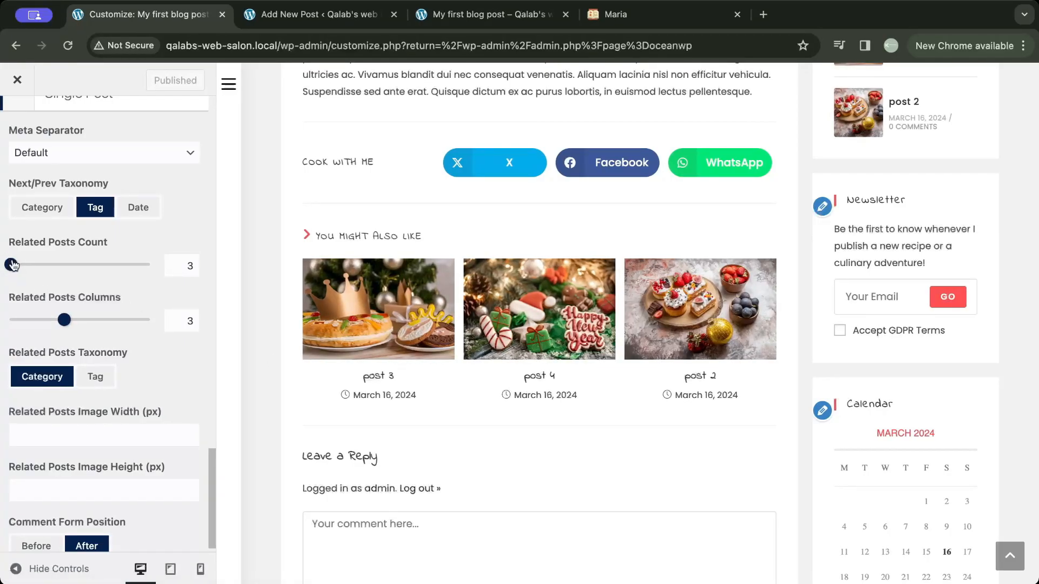
pyautogui.click(197, 259)
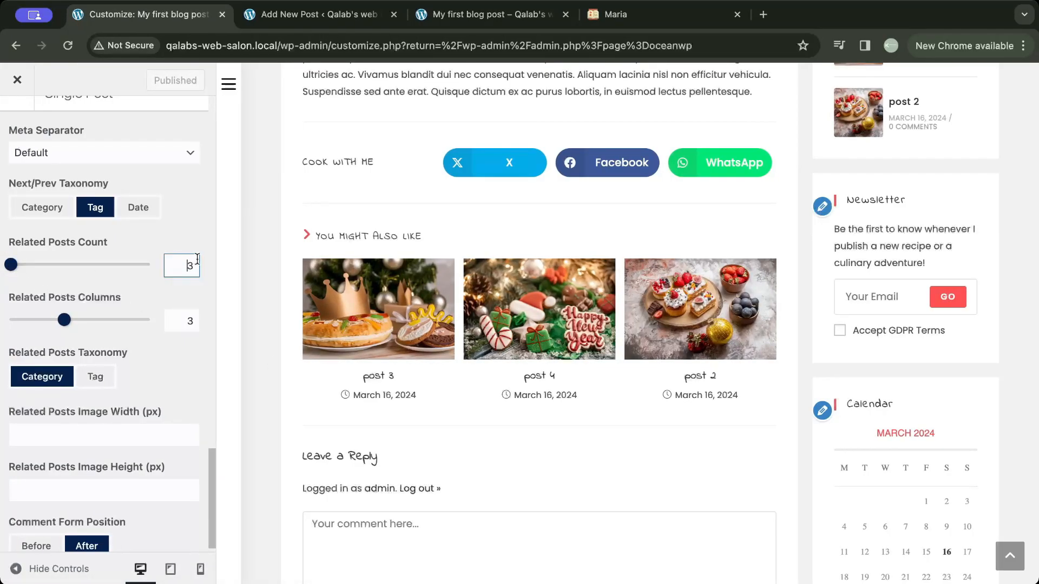
pyautogui.press('BackSpace')
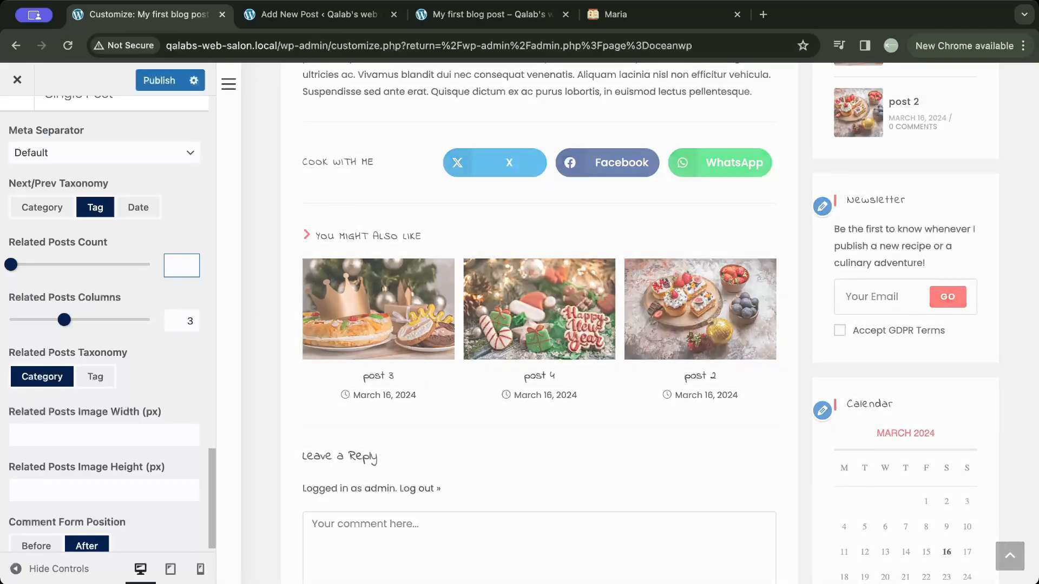
pyautogui.write('2')
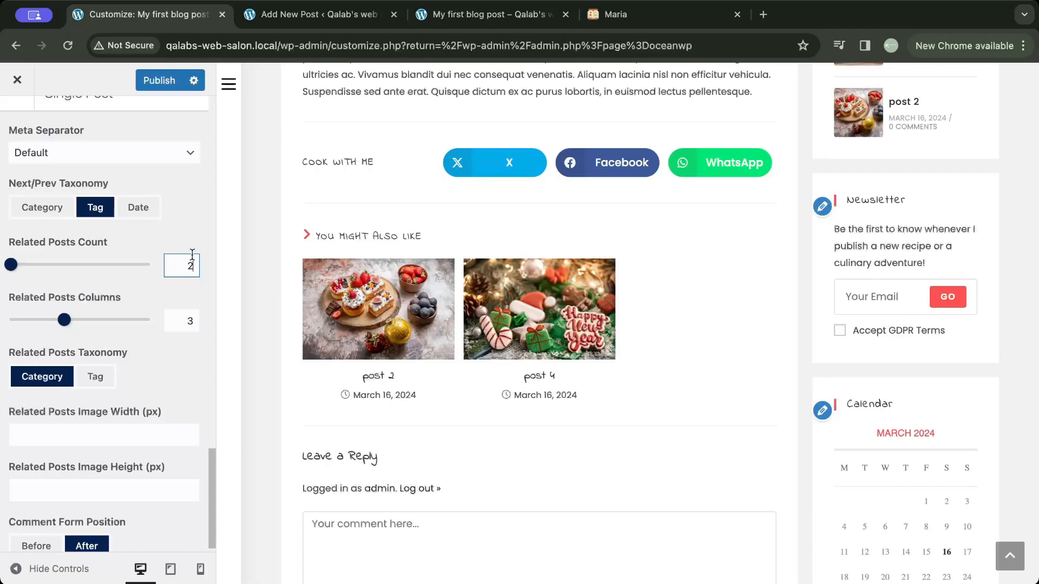
# - Disable the Related Posts element in the single post's Elements Positioning
pyautogui.scroll(5, 161, 277)
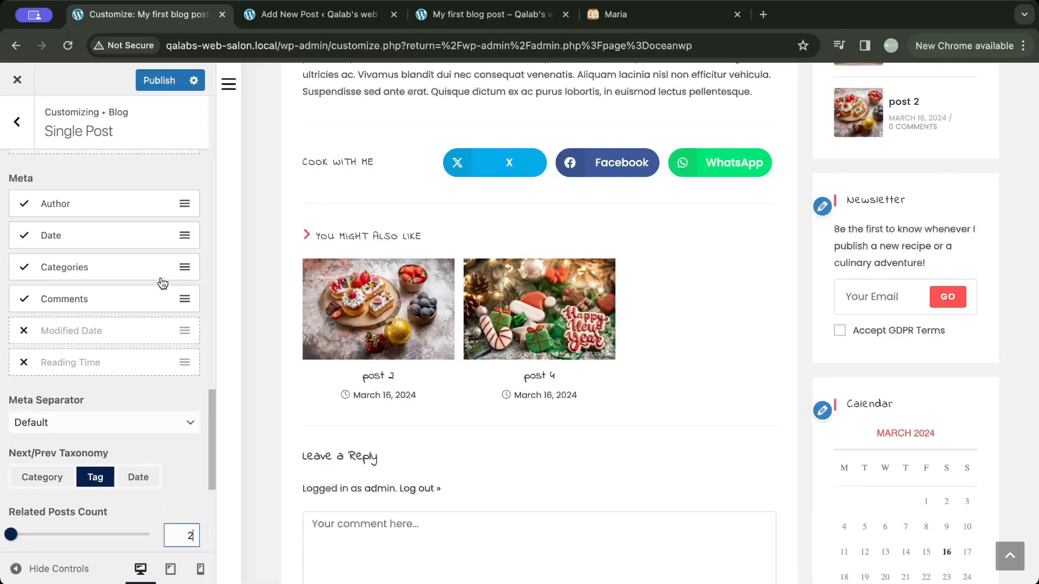
pyautogui.scroll(5, 162, 282)
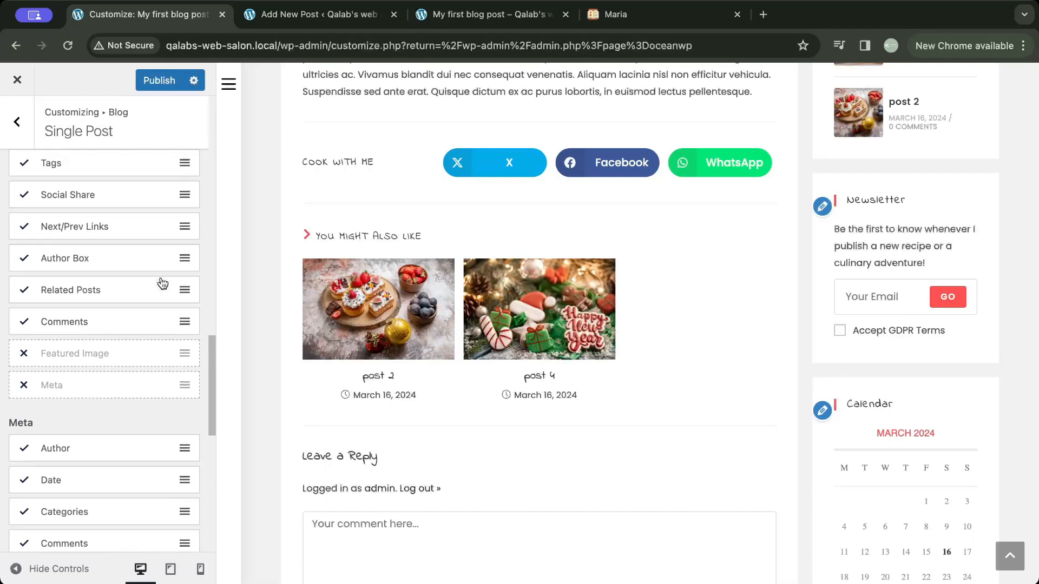
pyautogui.click(100, 293)
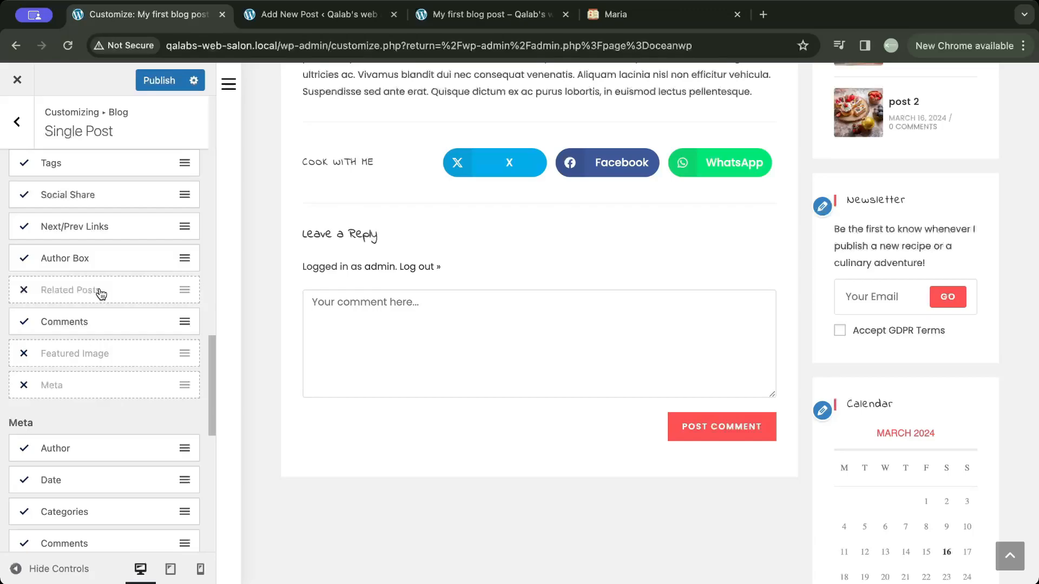
# - Preview the blog post in the mobile and tablet views and look through its content and widgets
pyautogui.click(170, 568)
pyautogui.click(201, 569)
pyautogui.scroll(20, 606, 356)
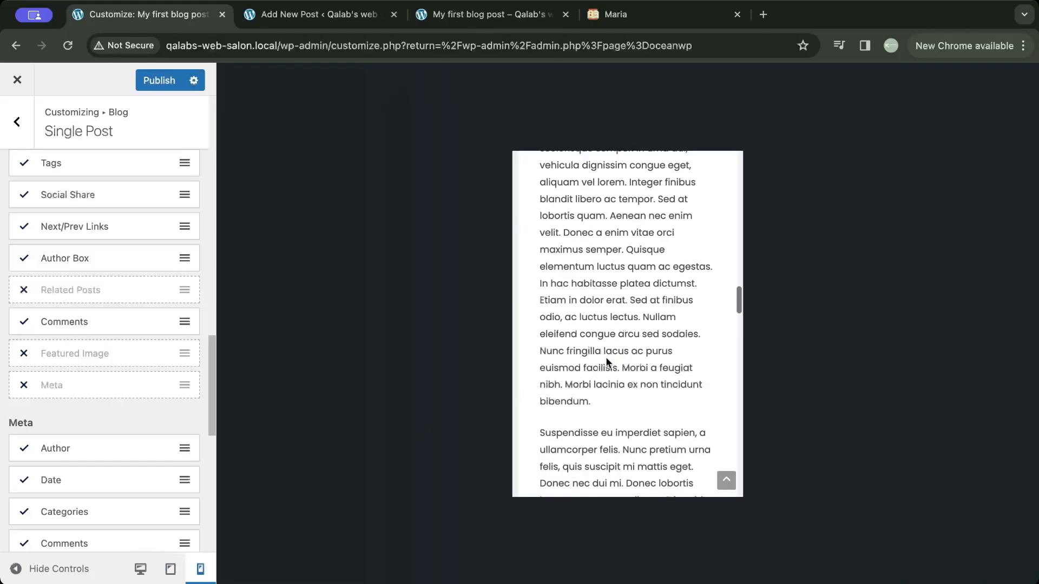
pyautogui.scroll(-5, 605, 358)
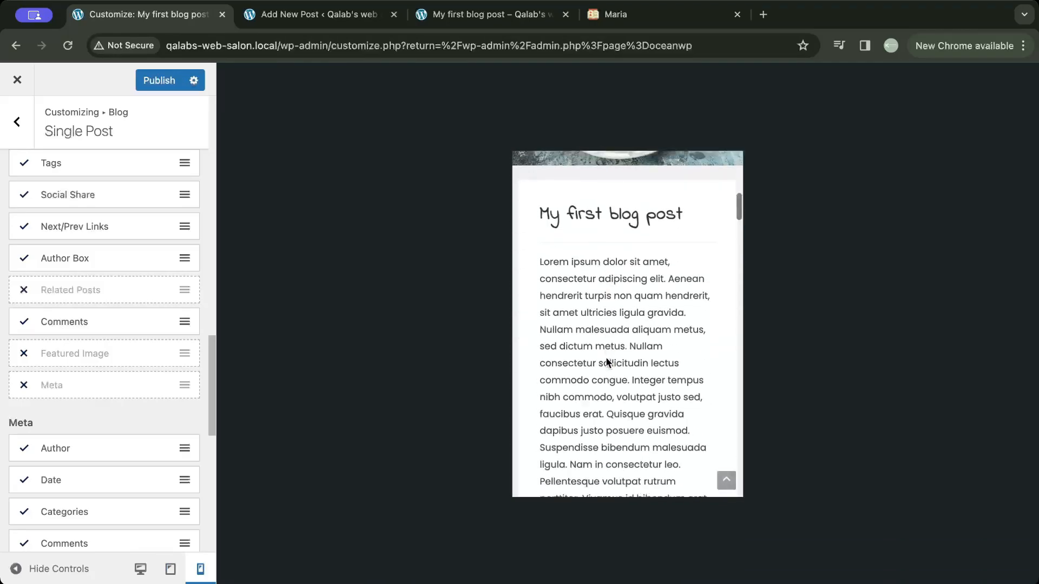
pyautogui.click(171, 569)
pyautogui.scroll(10, 595, 319)
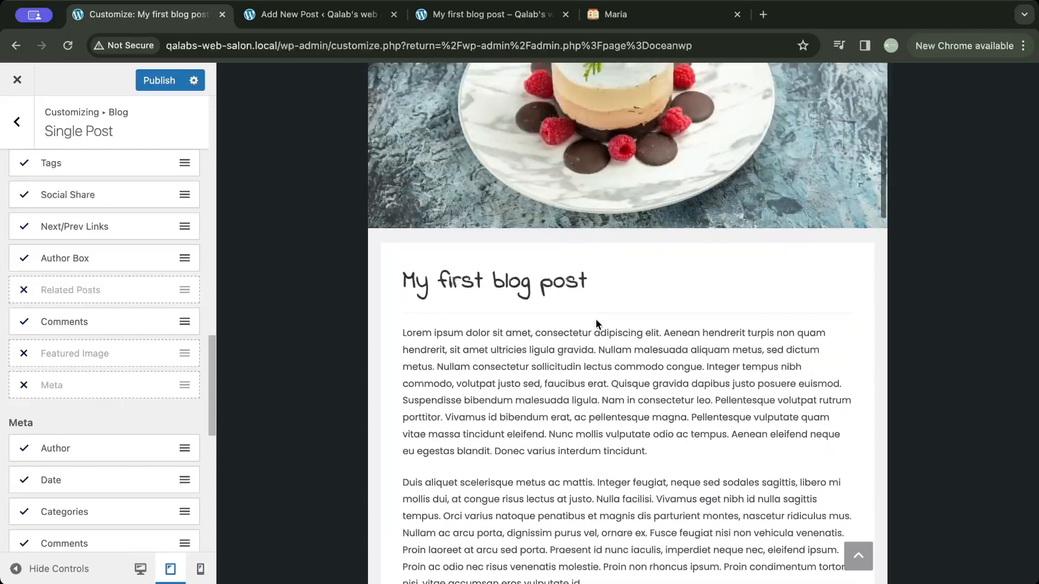
pyautogui.scroll(-18, 596, 319)
pyautogui.scroll(-11, 595, 318)
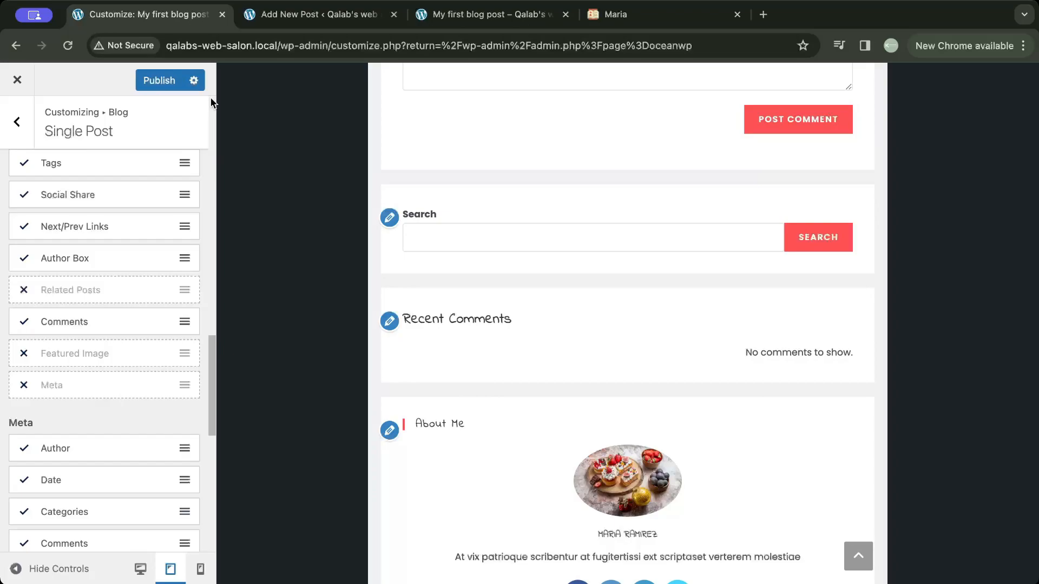
# - Publish the single post changes and close the Customizer
pyautogui.click(160, 81)
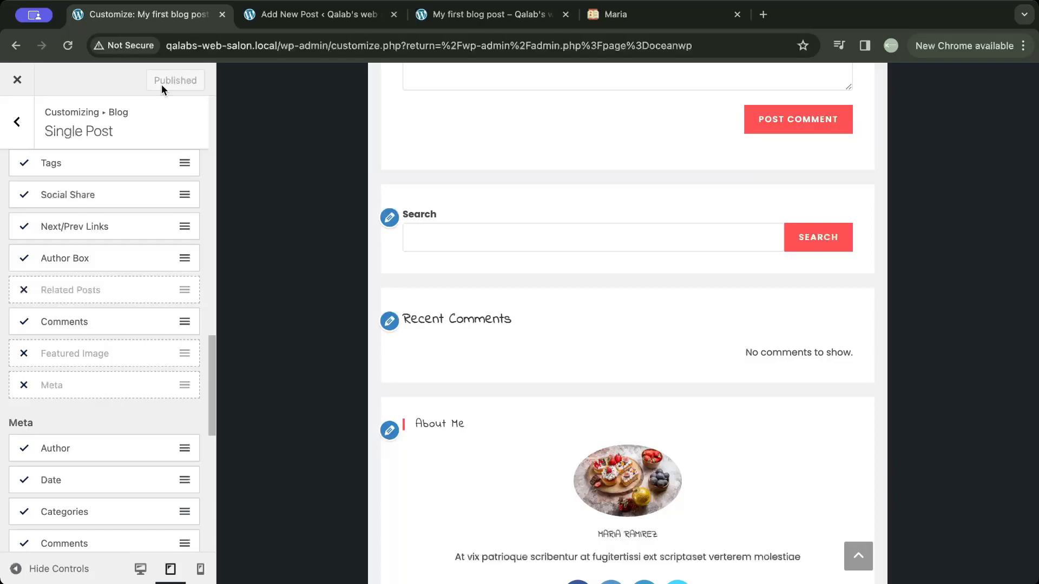
pyautogui.click(20, 88)
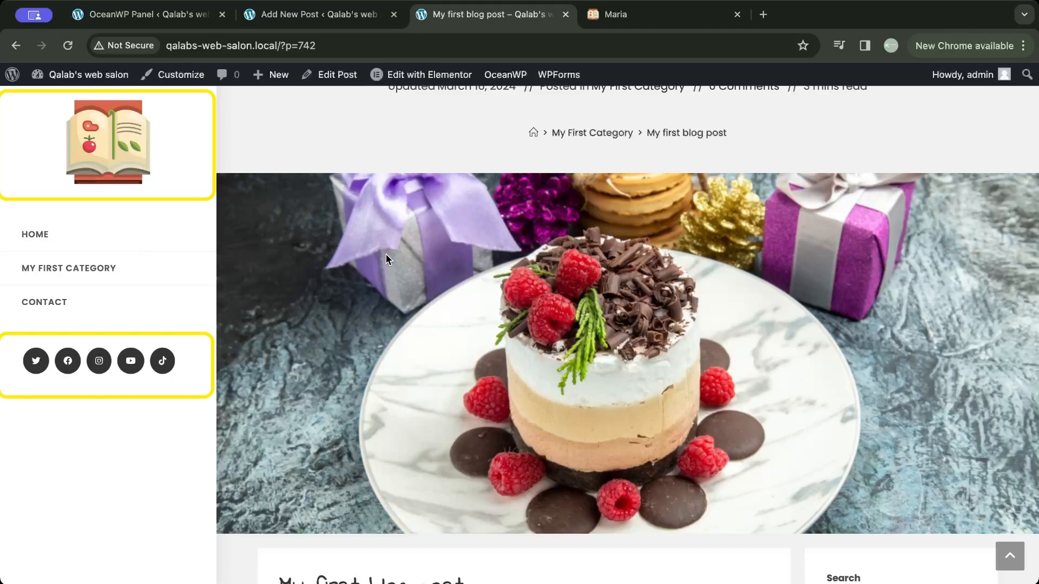
# - Replace the header logo with close-up-delicious-spanish-food-9-1-2.jpg from the Media Library without cropping, and publish the change
pyautogui.click(140, 20)
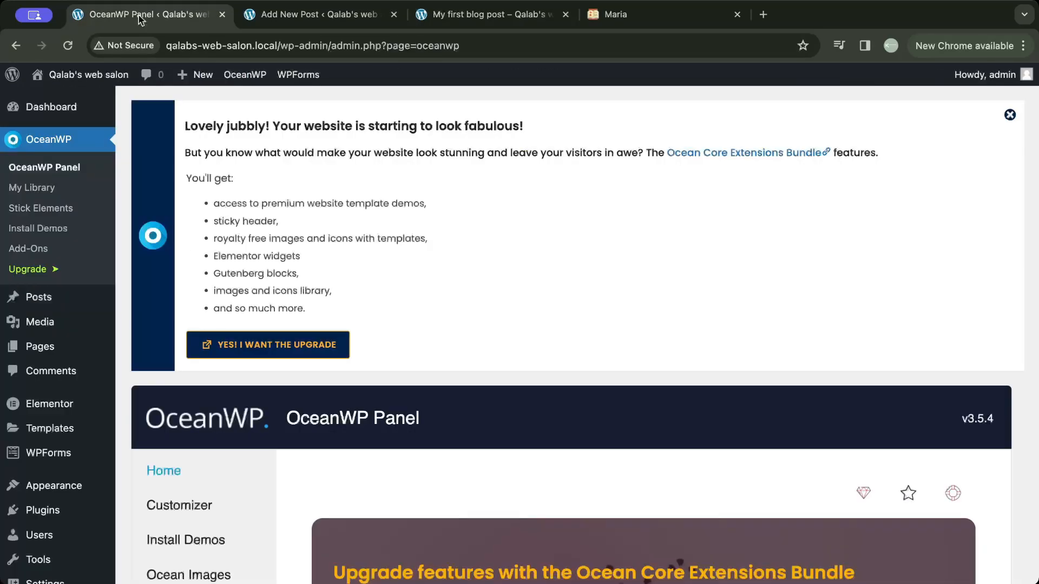
pyautogui.scroll(-2, 100, 325)
pyautogui.moveTo(70, 439)
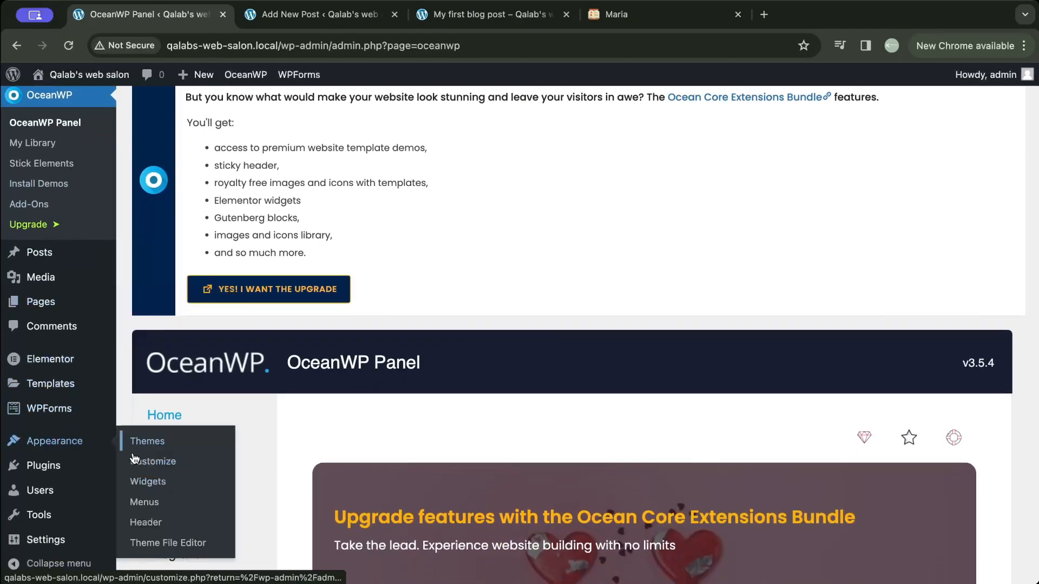
pyautogui.click(154, 521)
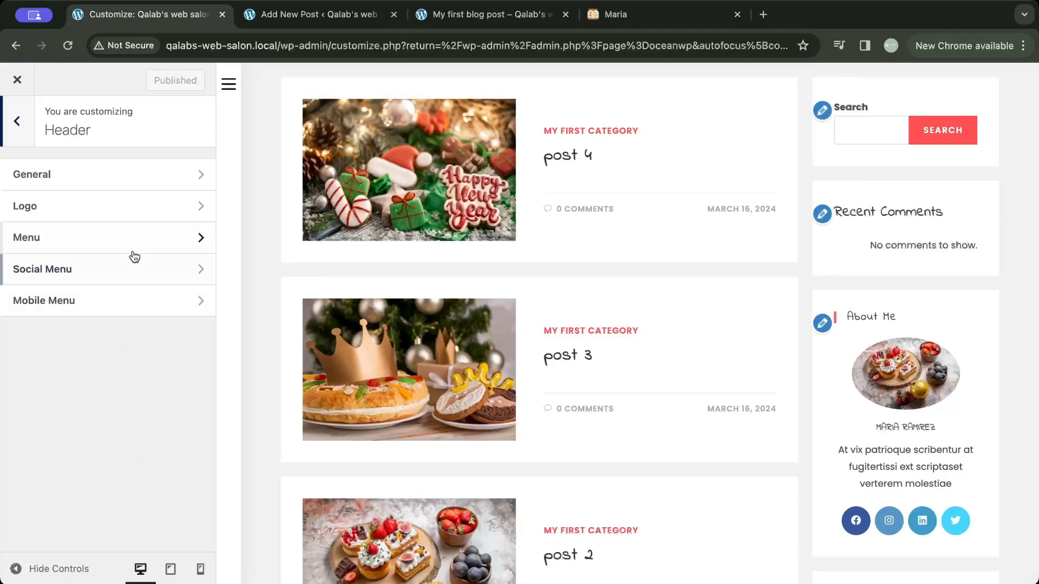
pyautogui.click(139, 206)
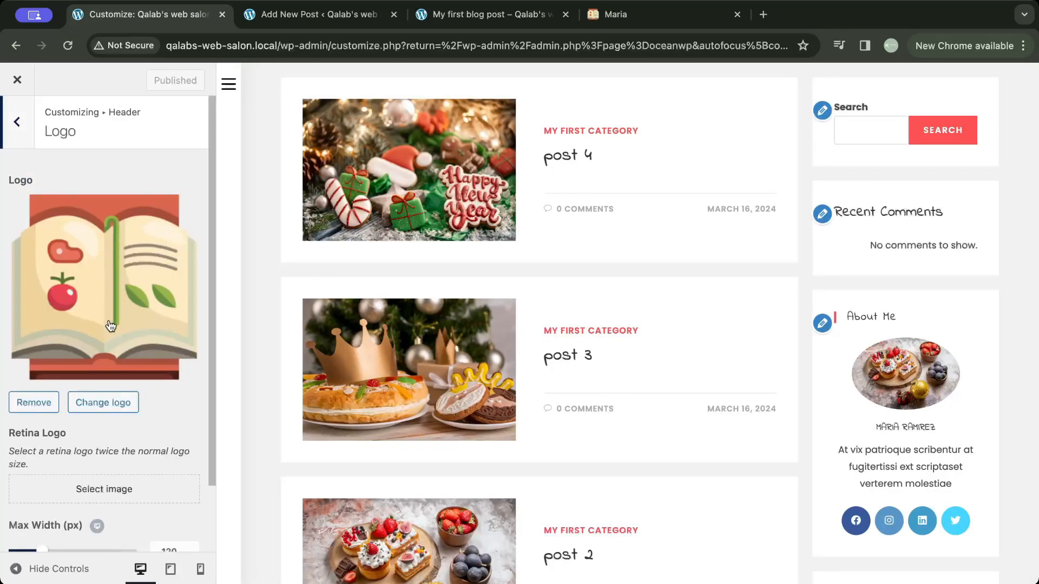
pyautogui.click(104, 404)
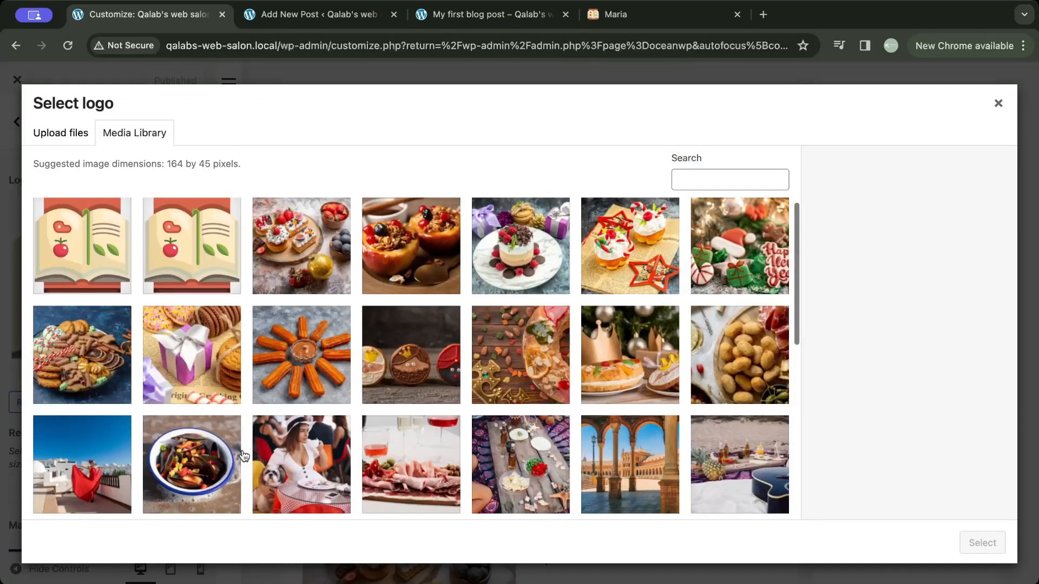
pyautogui.click(241, 456)
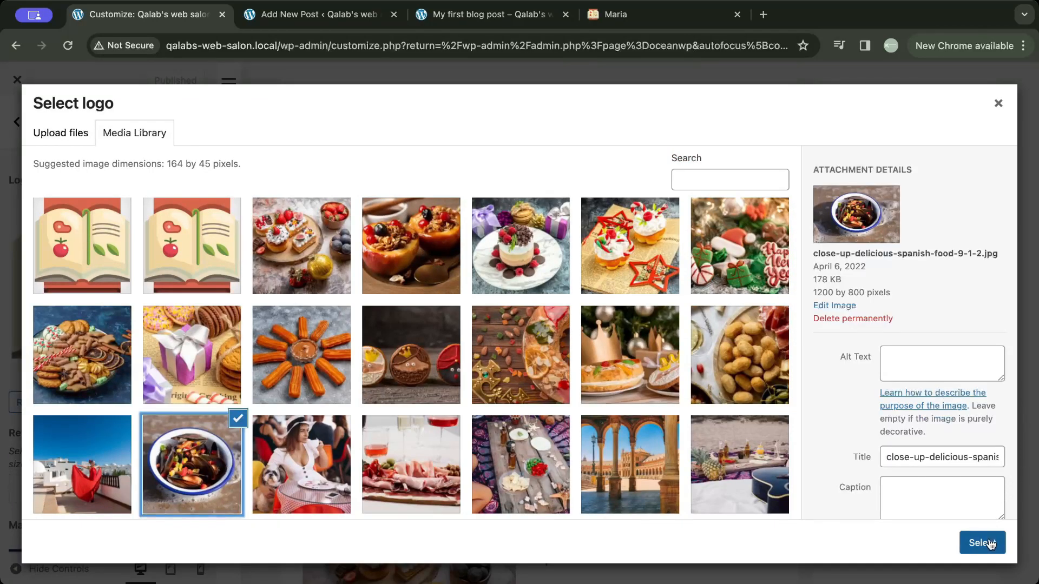
pyautogui.click(990, 546)
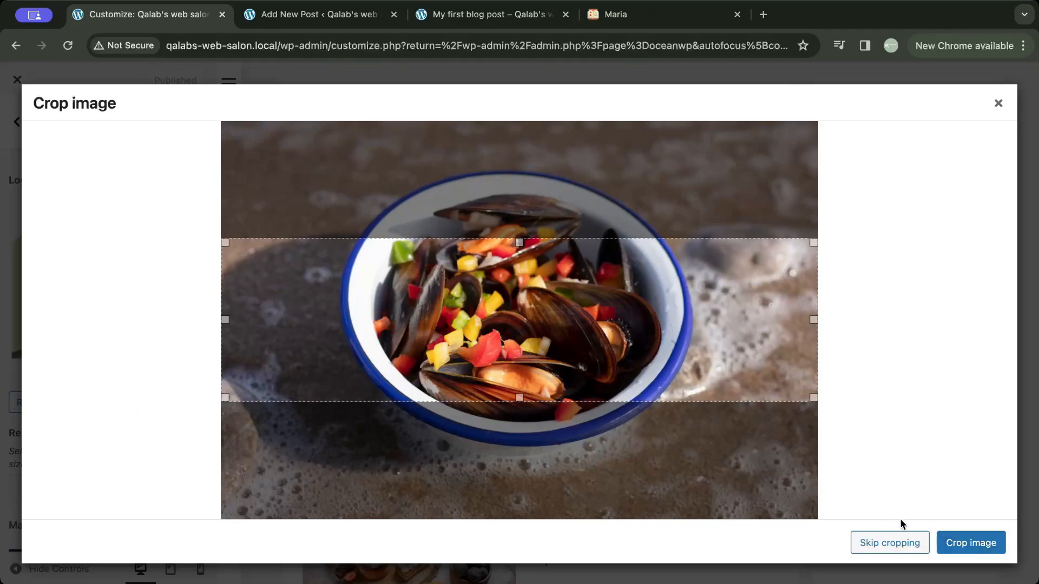
pyautogui.click(898, 540)
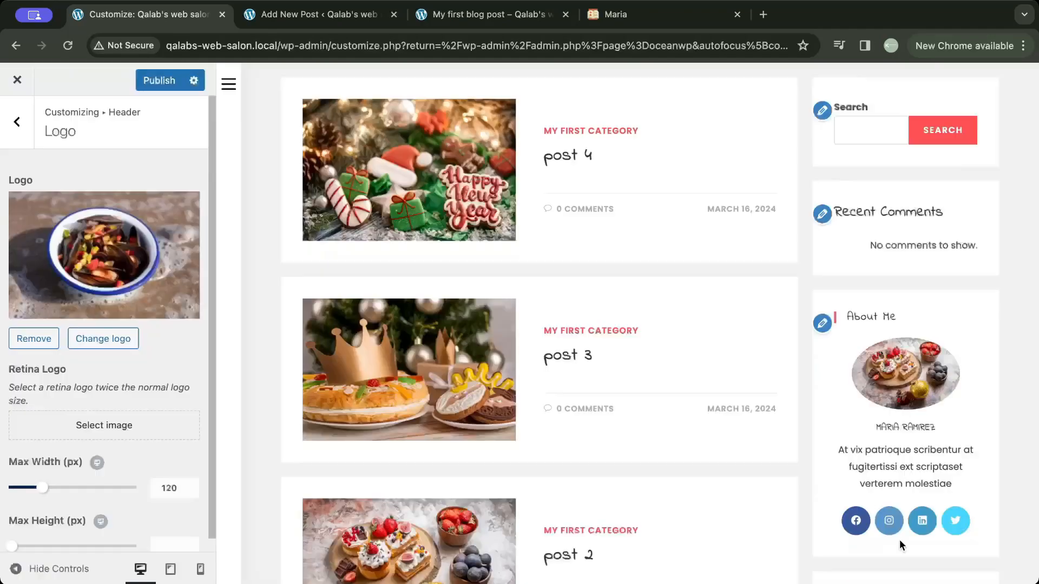
pyautogui.click(165, 90)
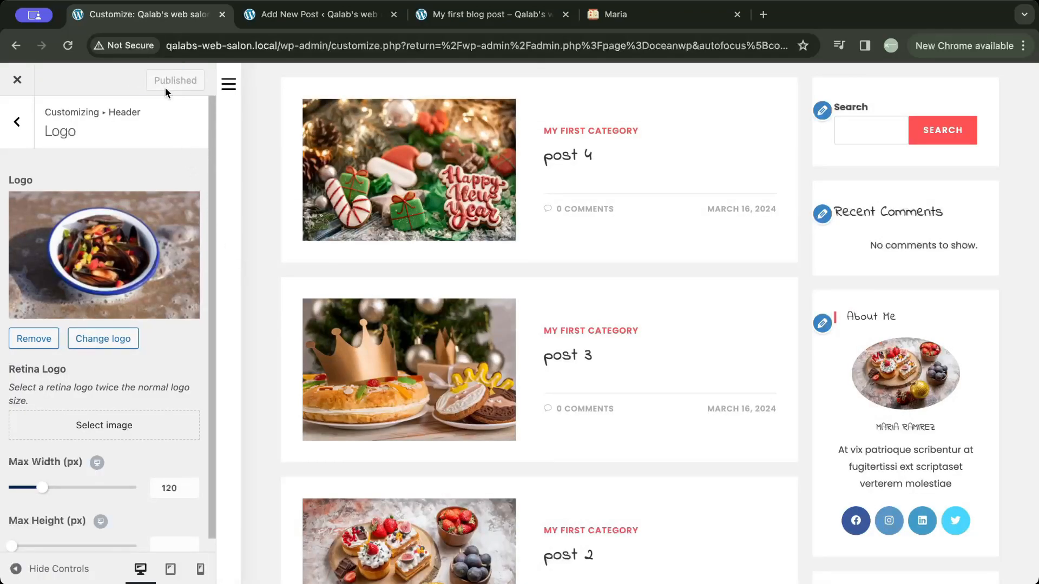
# - In the mobile preview, set the header's Mobile Menu logo to the churros image from the Media Library and publish it
pyautogui.click(199, 569)
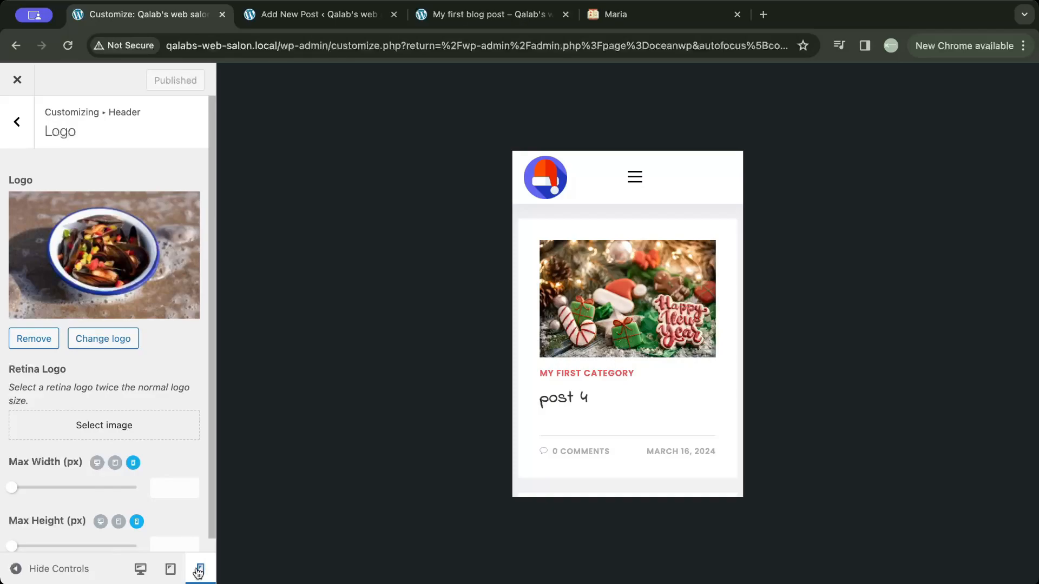
pyautogui.click(18, 123)
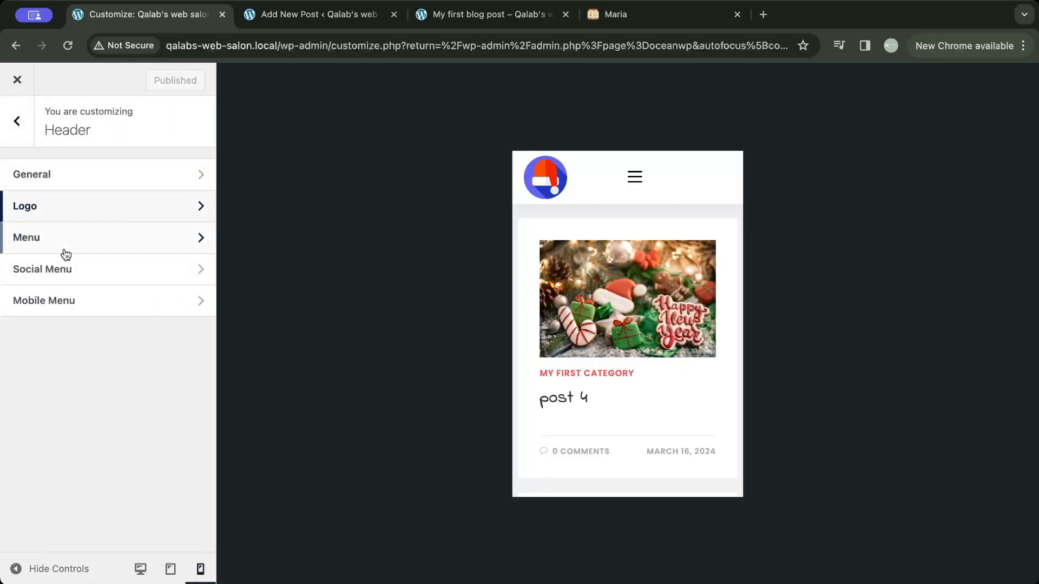
pyautogui.click(79, 307)
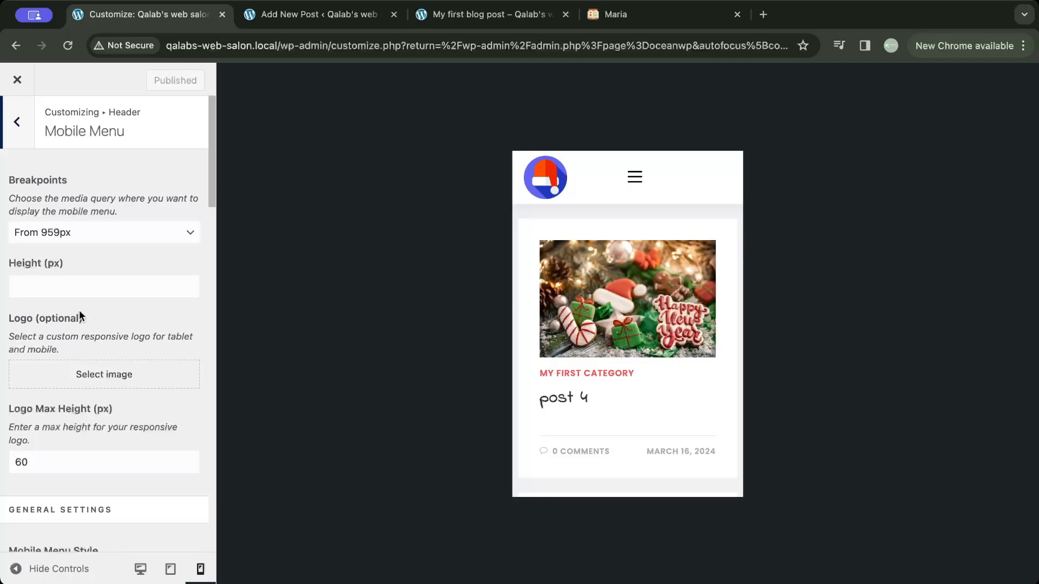
pyautogui.click(83, 374)
pyautogui.click(291, 357)
pyautogui.click(964, 542)
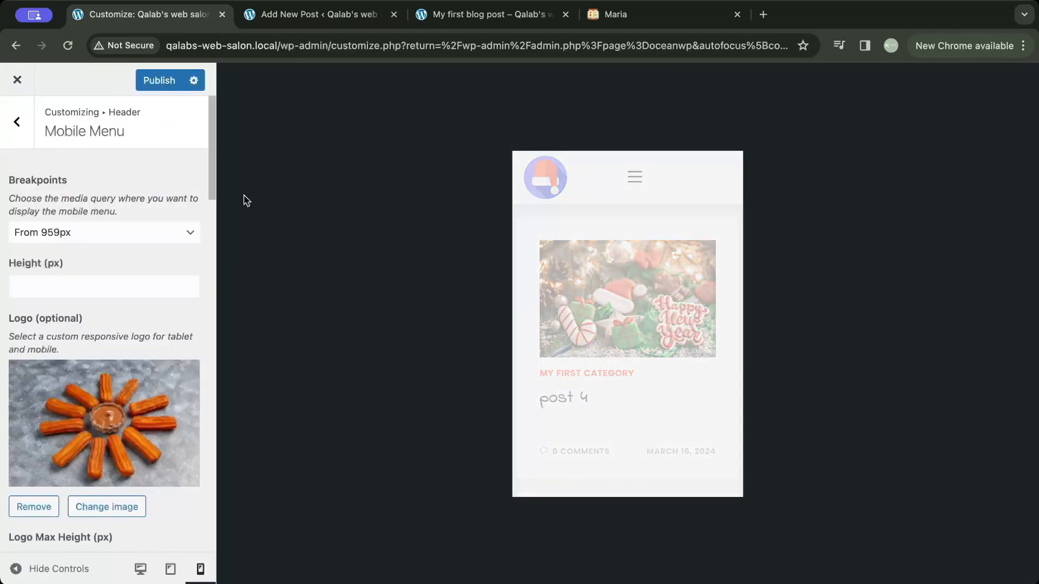
pyautogui.click(158, 81)
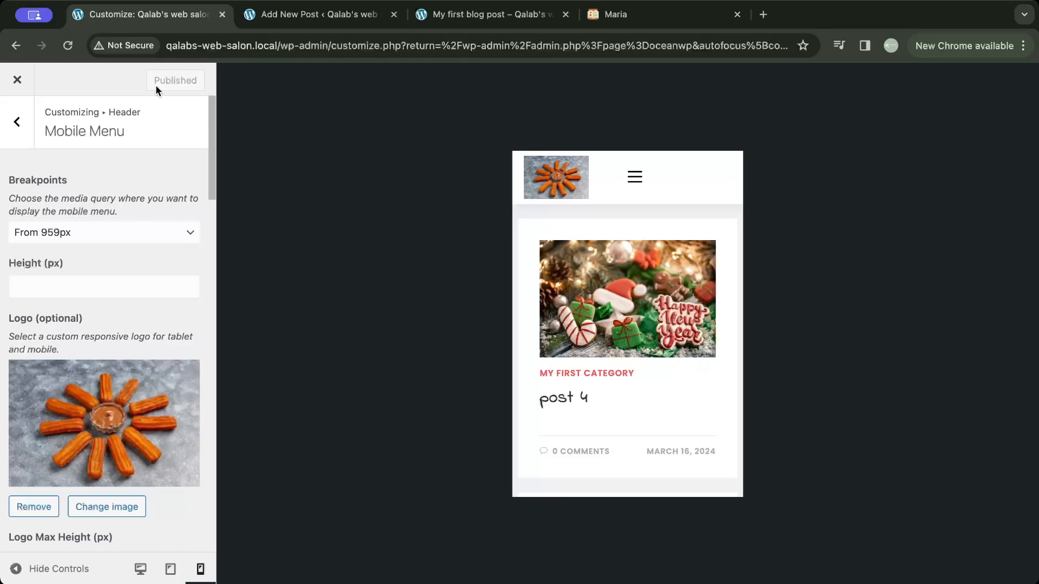
# - Remove the Facebook link from the header's Social Menu, check the icons in the desktop preview, publish and close the Customizer
pyautogui.click(15, 123)
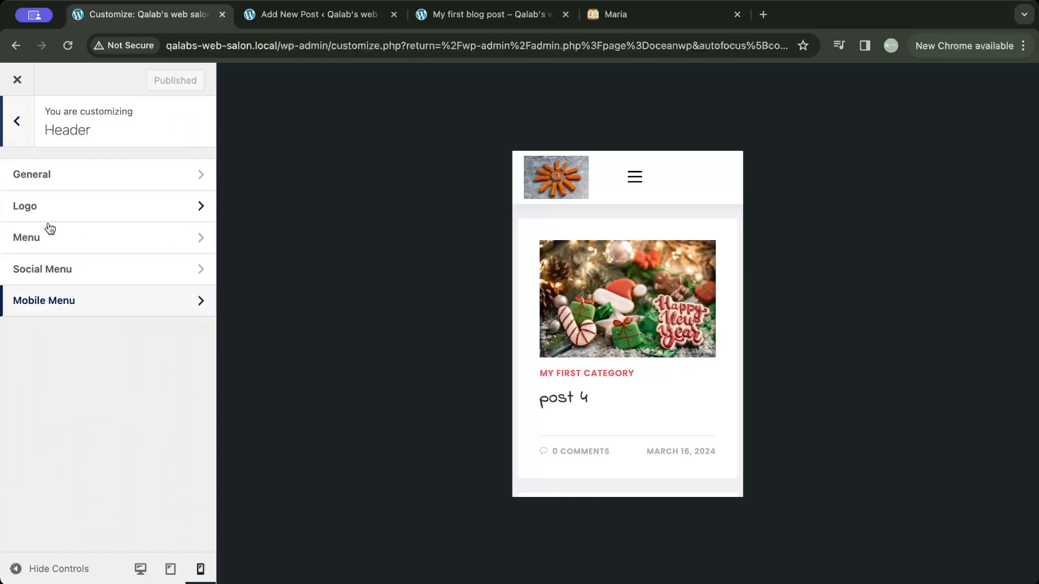
pyautogui.click(53, 269)
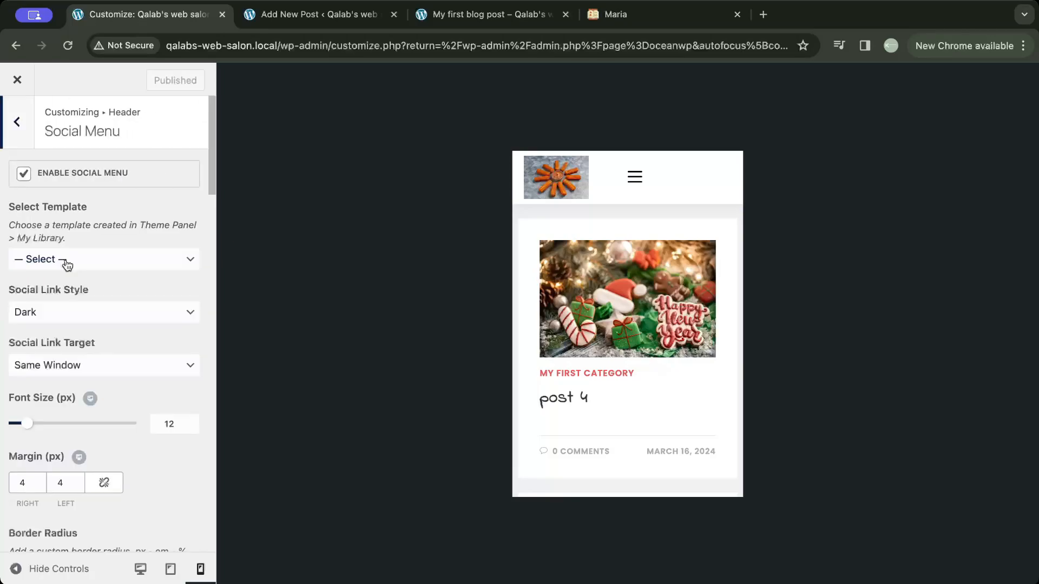
pyautogui.scroll(-10, 66, 264)
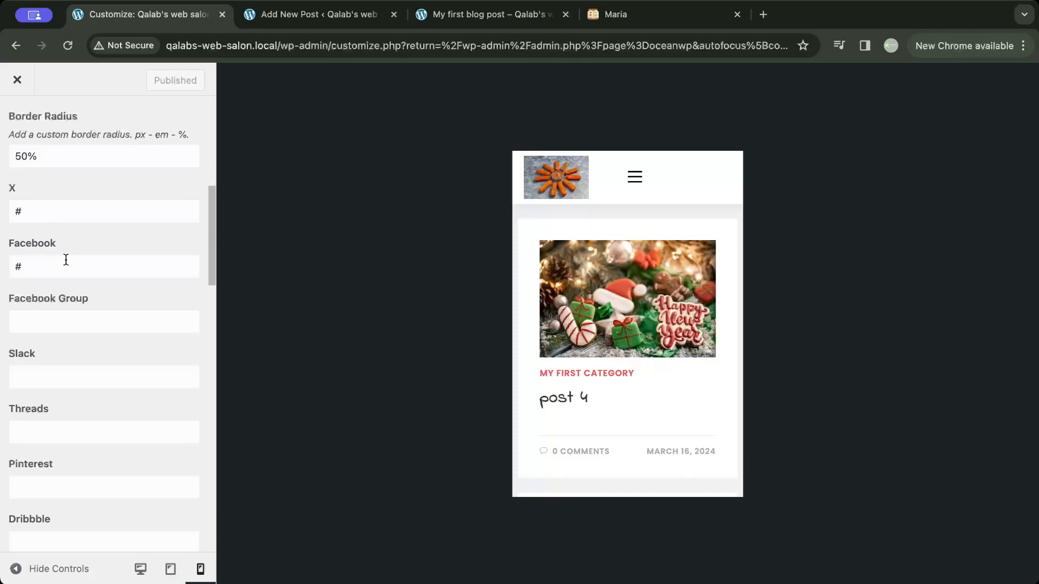
pyautogui.click(140, 568)
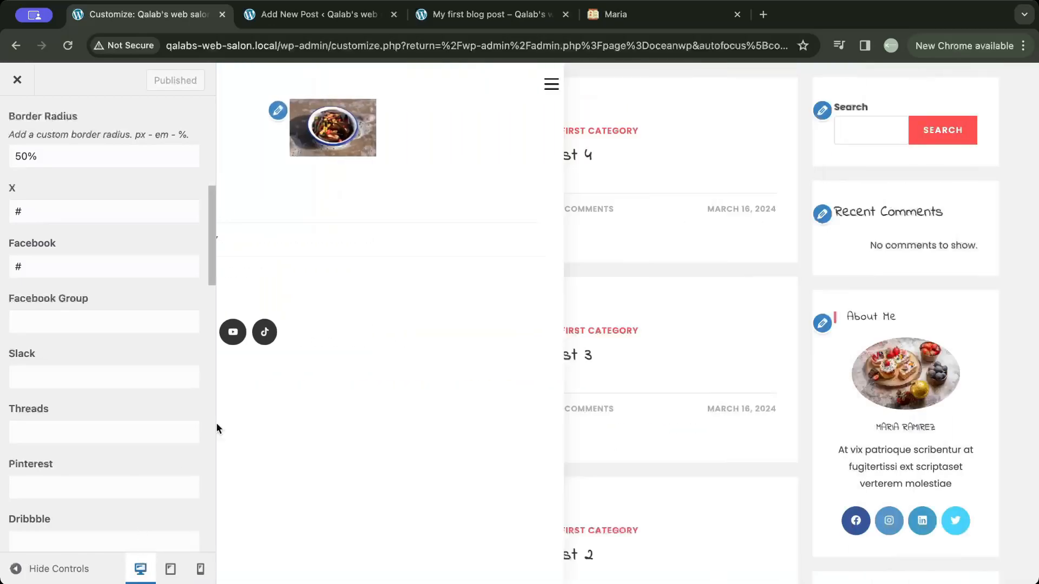
pyautogui.click(230, 84)
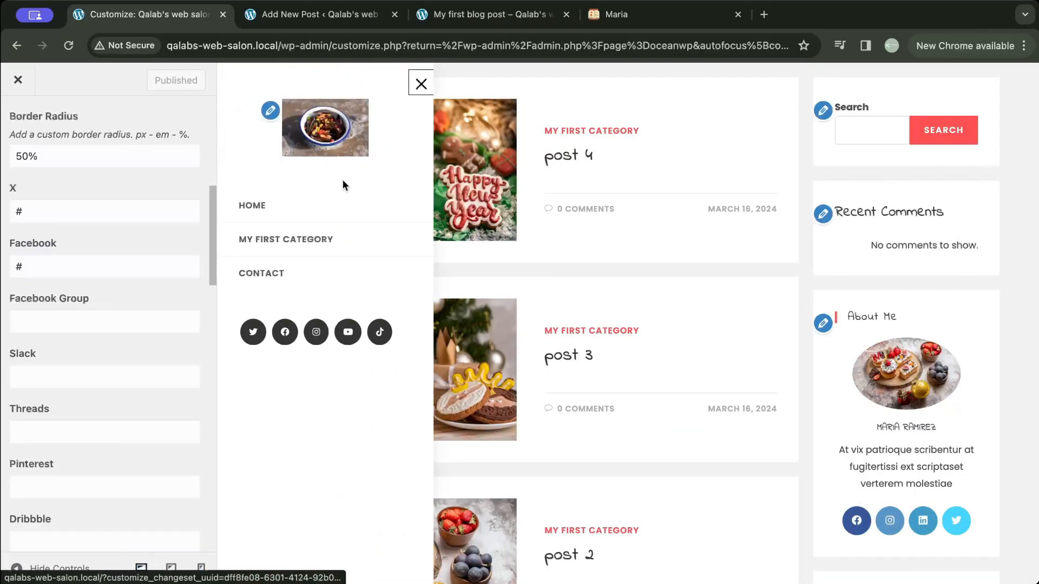
pyautogui.click(90, 269)
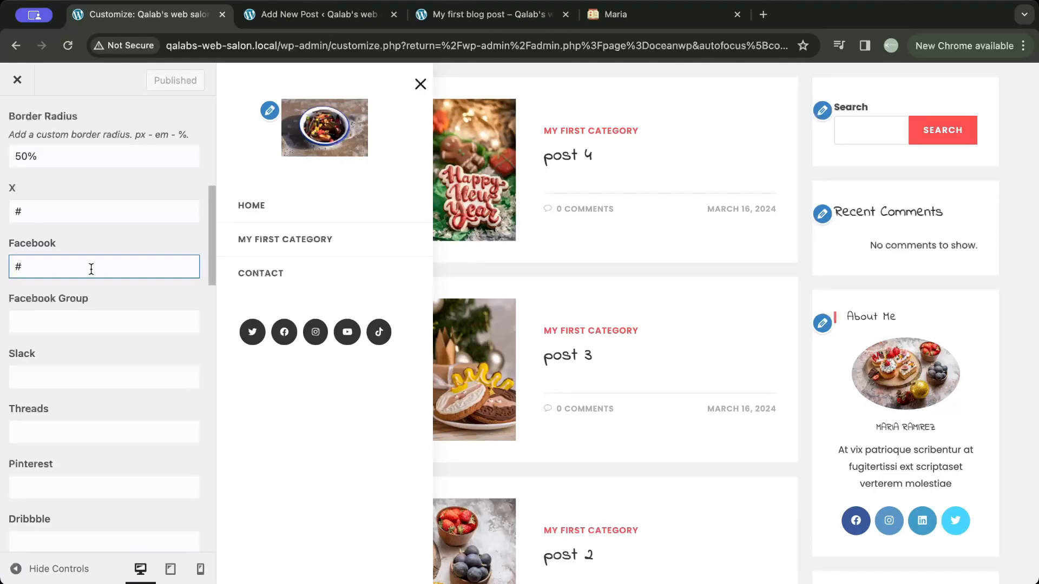
pyautogui.press('BackSpace')
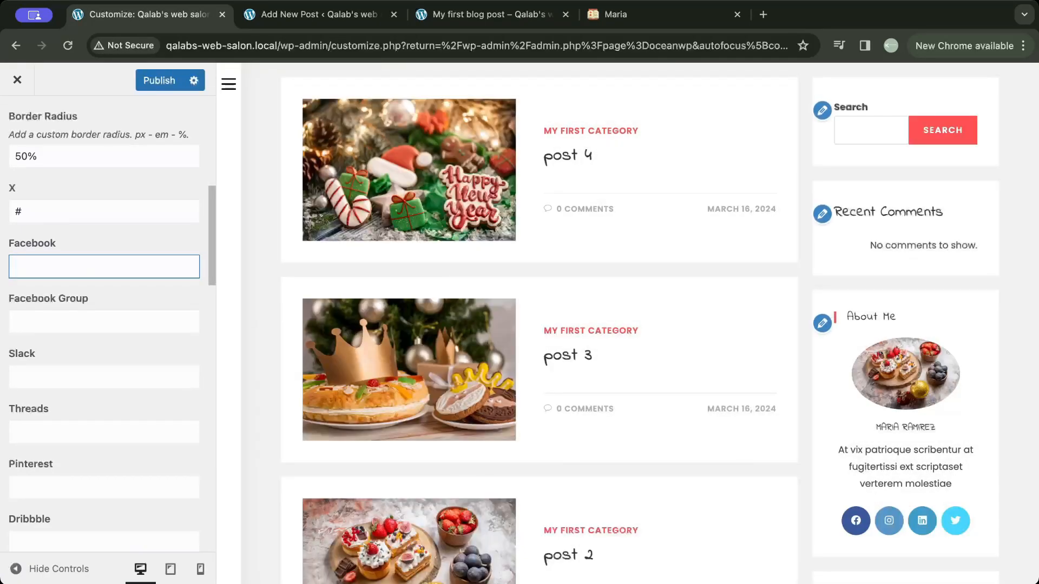
pyautogui.click(228, 84)
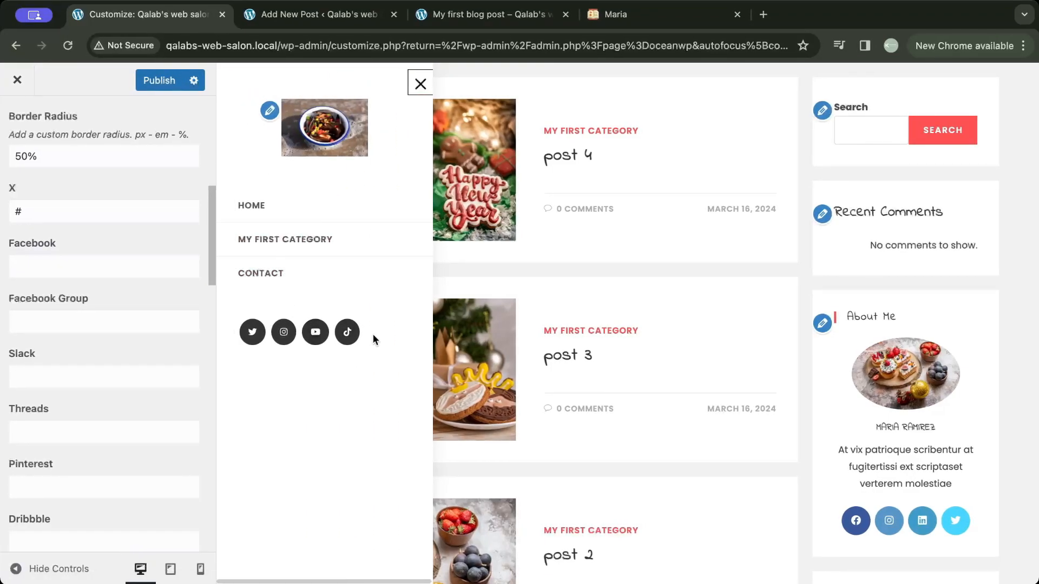
pyautogui.click(159, 82)
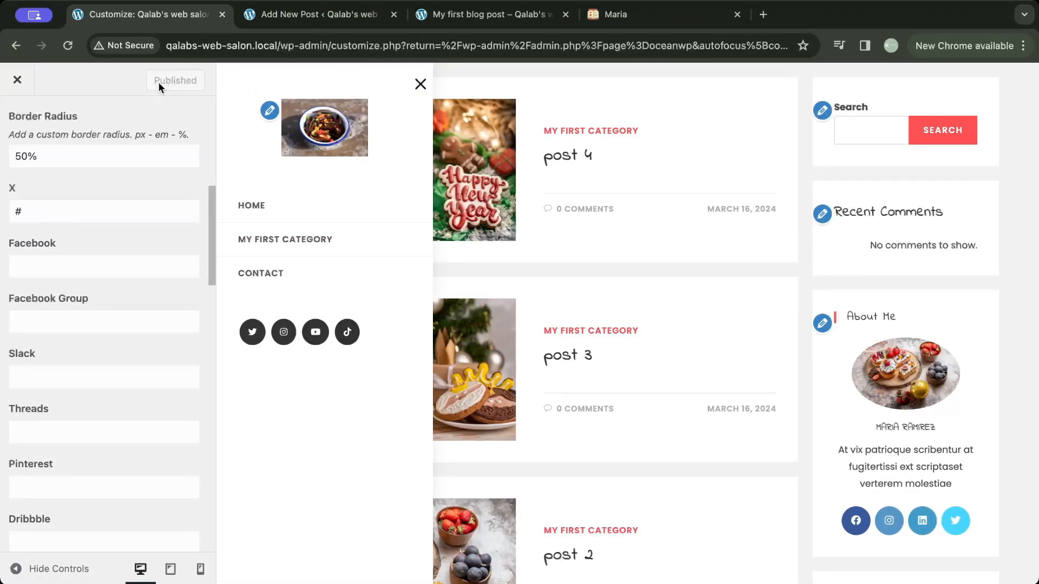
pyautogui.click(12, 83)
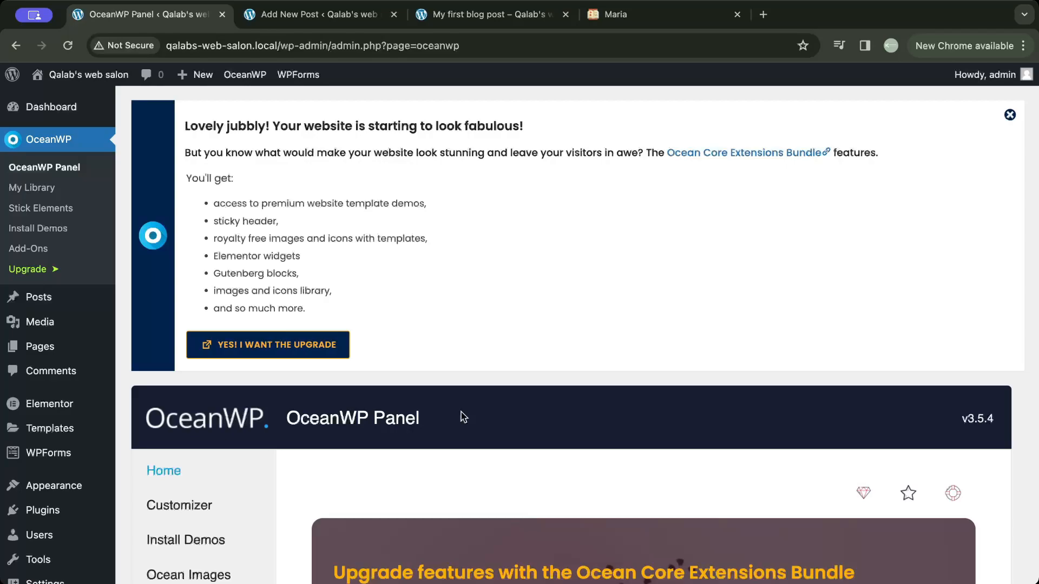
# - Set the font family of All Headings to Paratina Linotype in the Customizer's Typography settings
pyautogui.moveTo(54, 485)
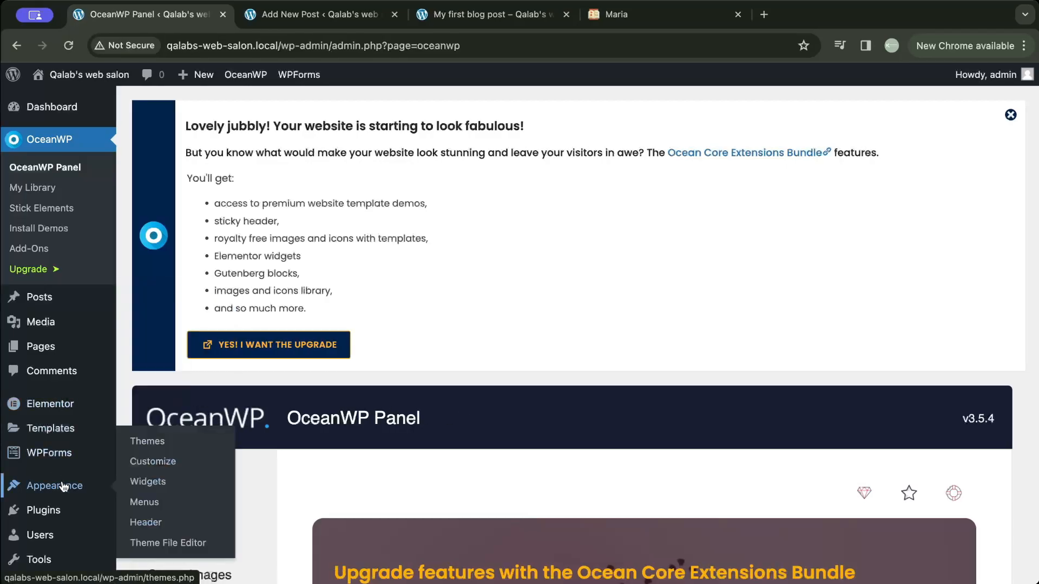
pyautogui.click(146, 461)
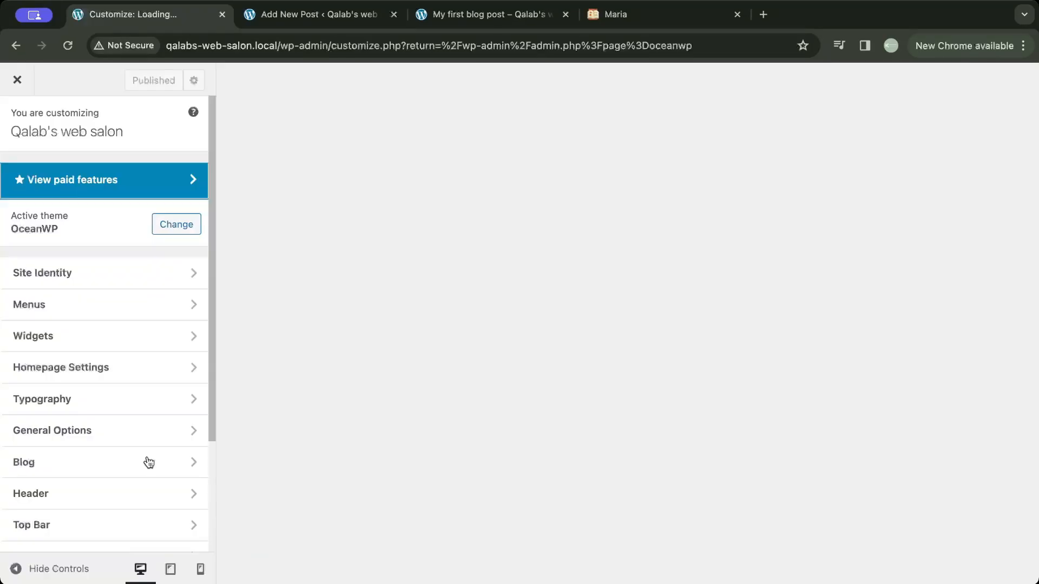
pyautogui.click(129, 406)
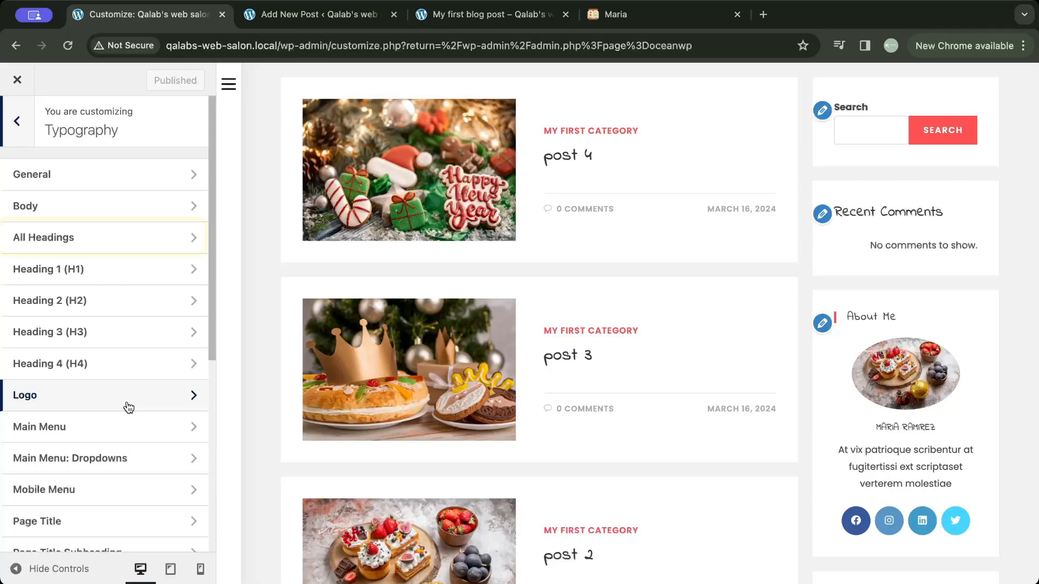
pyautogui.click(130, 238)
pyautogui.click(135, 205)
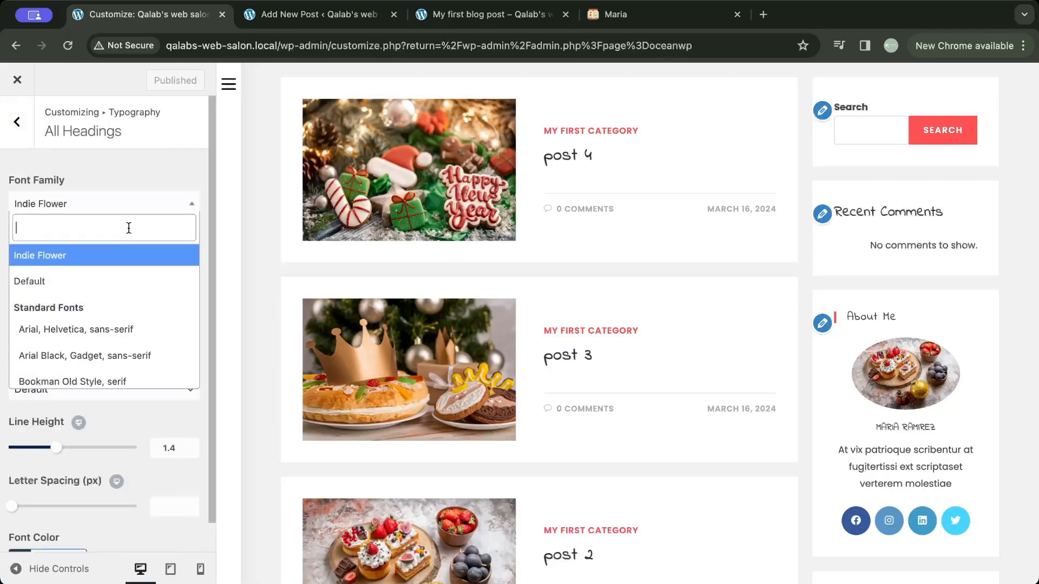
pyautogui.scroll(-6, 111, 325)
pyautogui.click(109, 339)
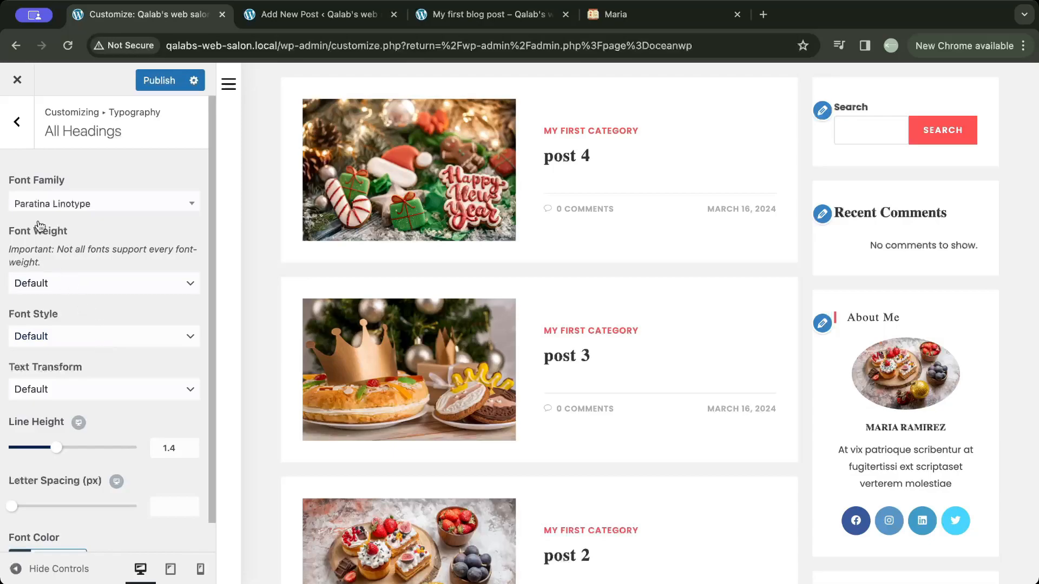
pyautogui.click(18, 119)
pyautogui.click(18, 117)
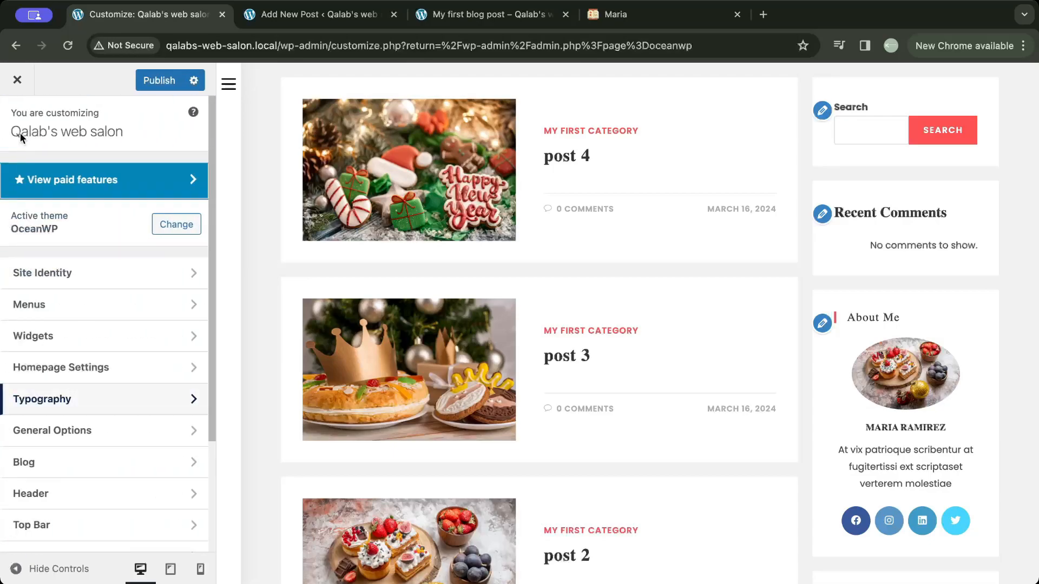
# - Set the site's Primary Color to the preset green #81d742 in the General Styling options
pyautogui.click(90, 430)
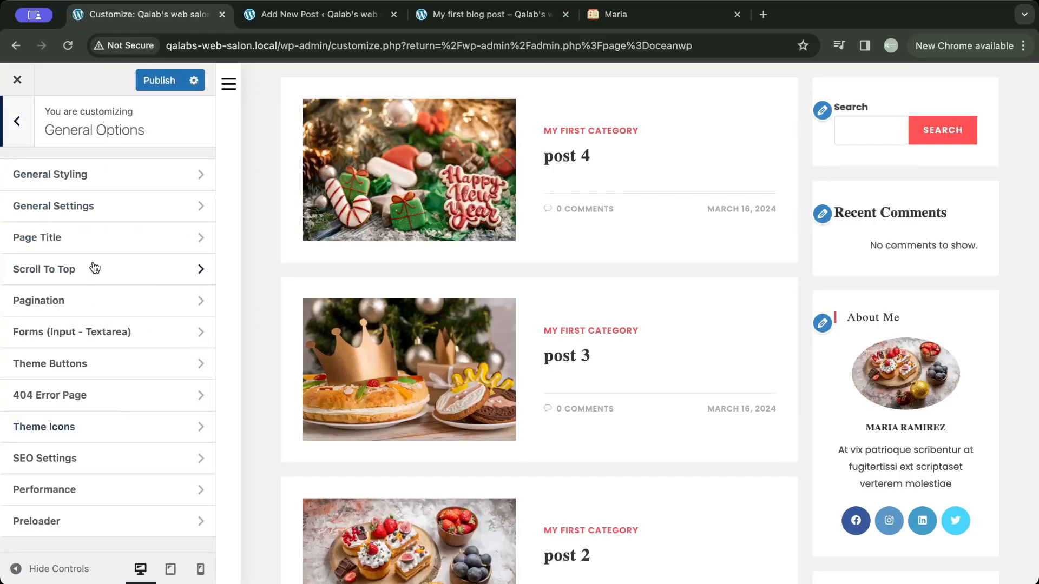
pyautogui.click(110, 178)
pyautogui.scroll(-6, 78, 334)
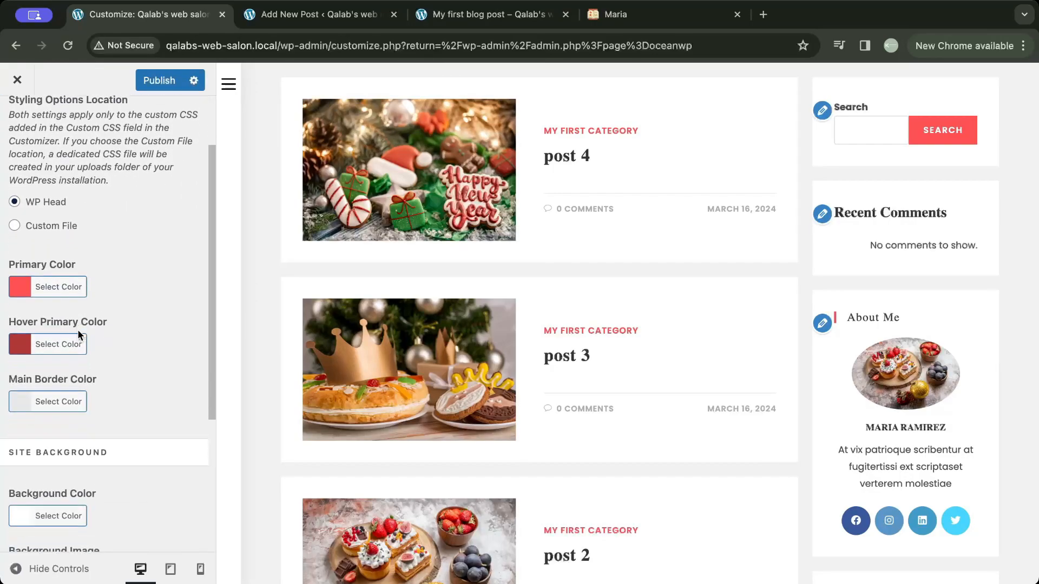
pyautogui.scroll(3, 77, 329)
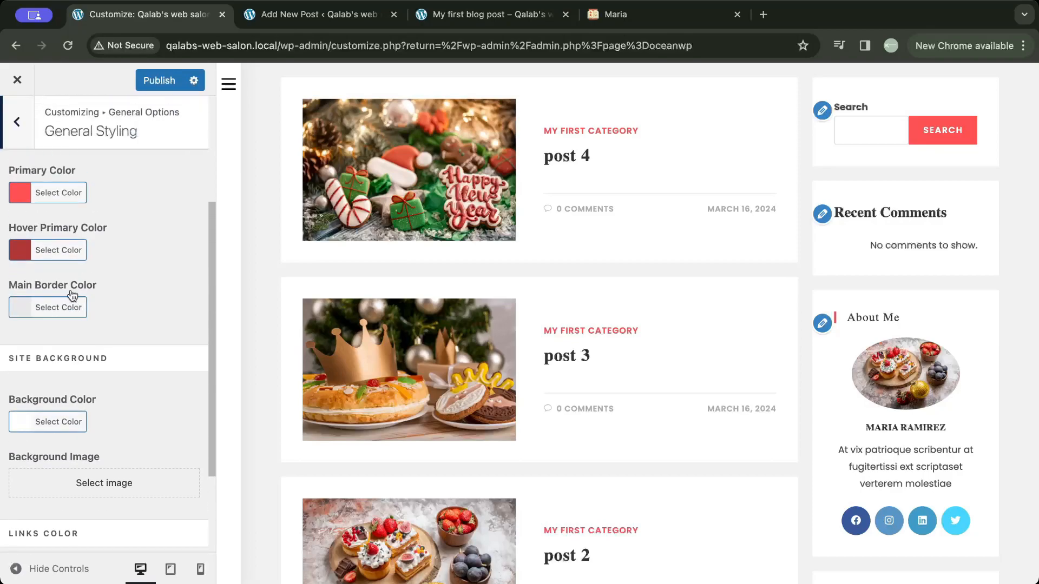
pyautogui.click(65, 193)
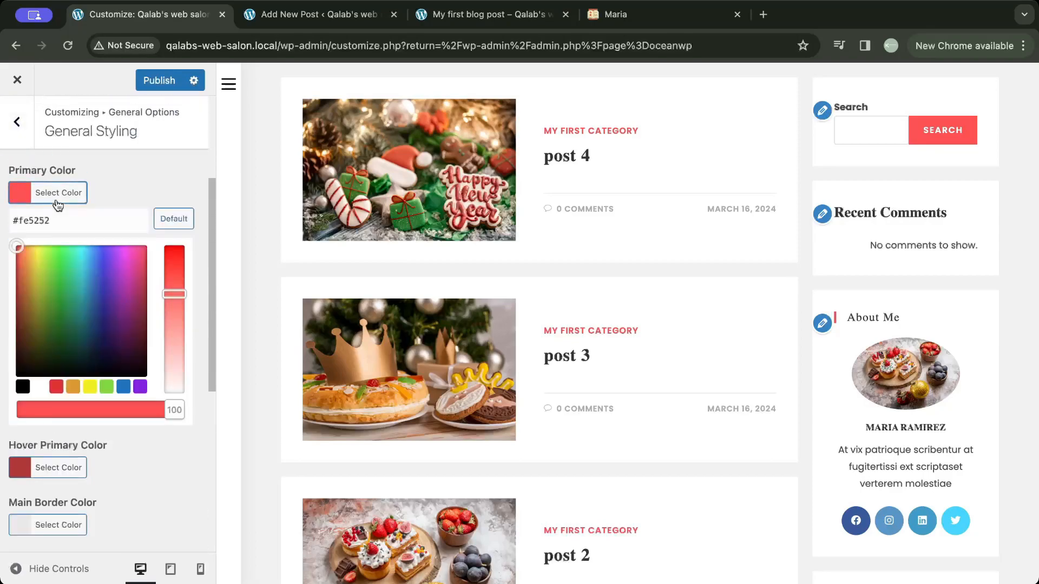
pyautogui.click(107, 386)
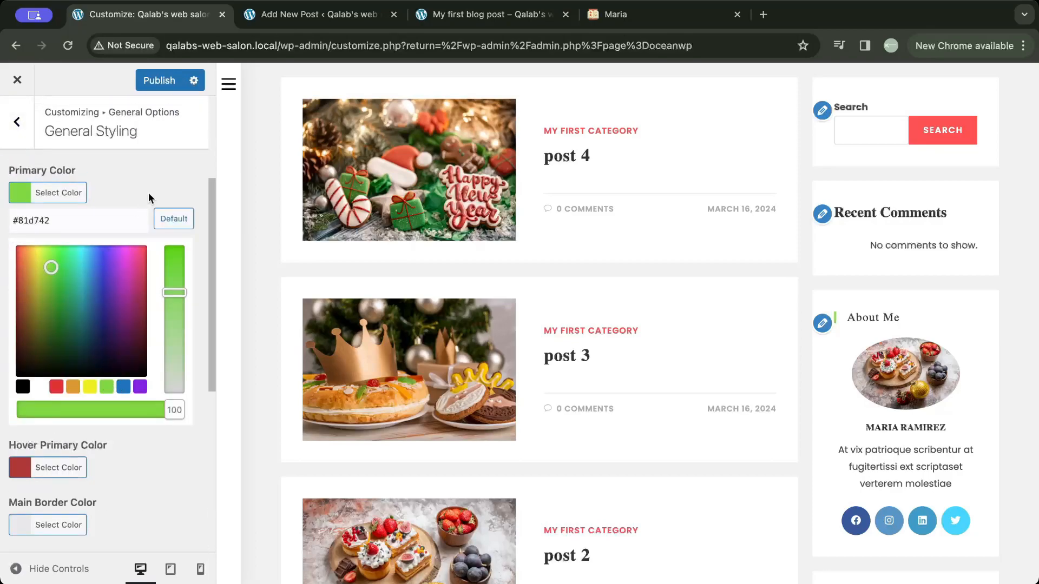
pyautogui.click(164, 181)
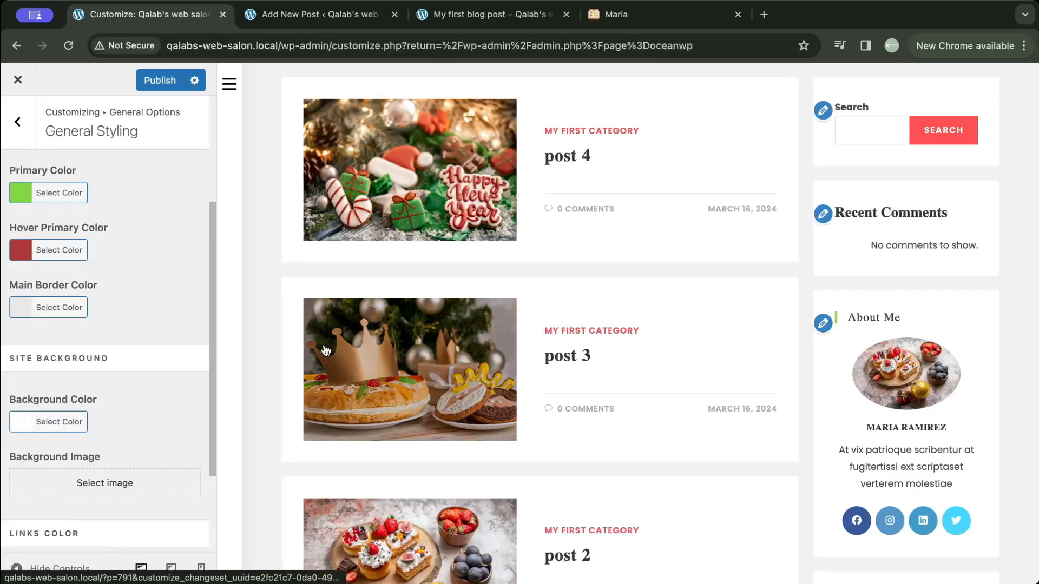
# - Refresh the Customizer preview through the site's header logo to check the new primary color
pyautogui.click(229, 84)
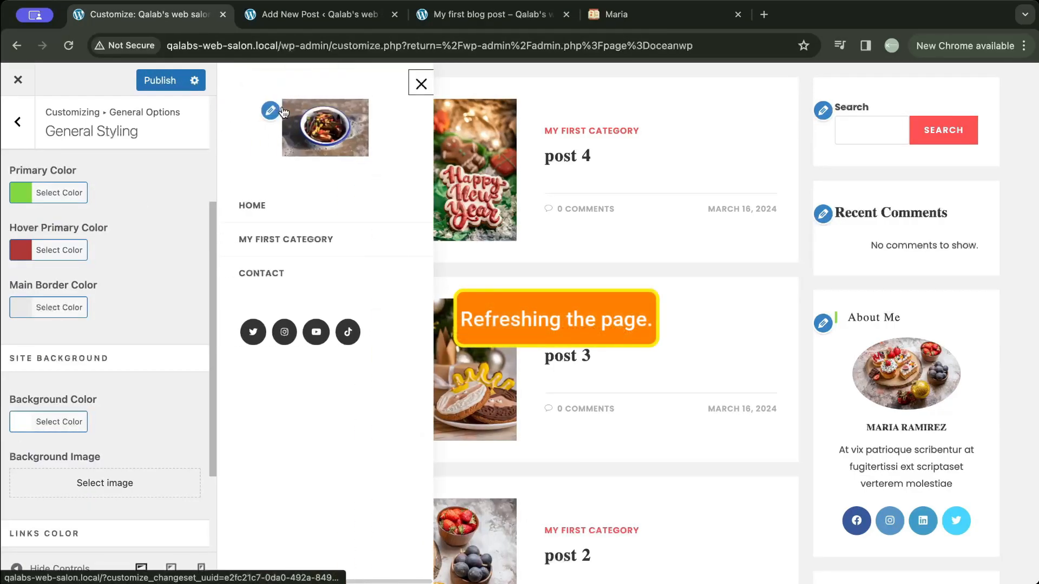
pyautogui.click(313, 126)
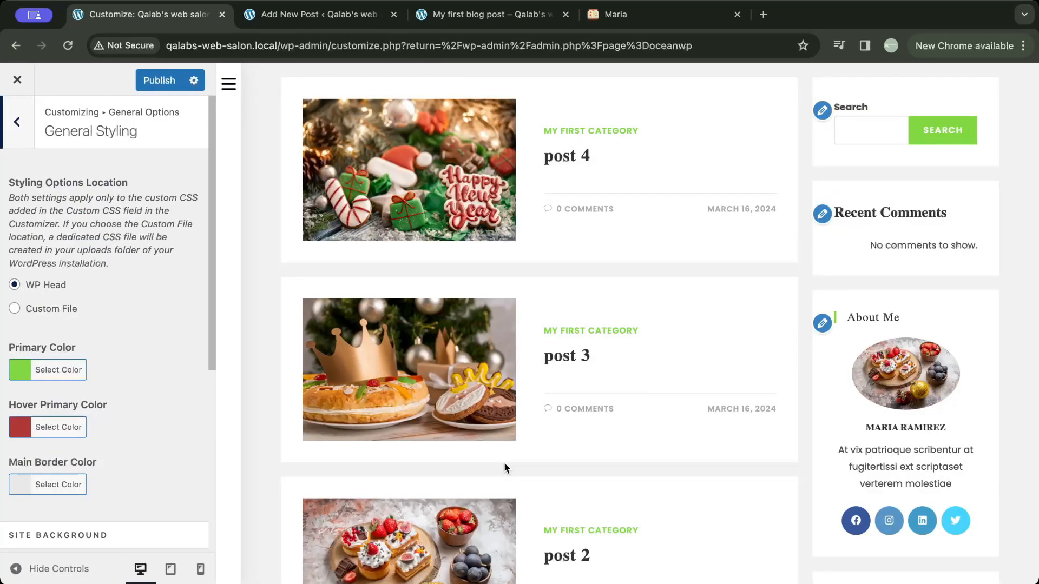
# - Set the Background Color of the Theme Buttons in the General Options to red
pyautogui.click(26, 131)
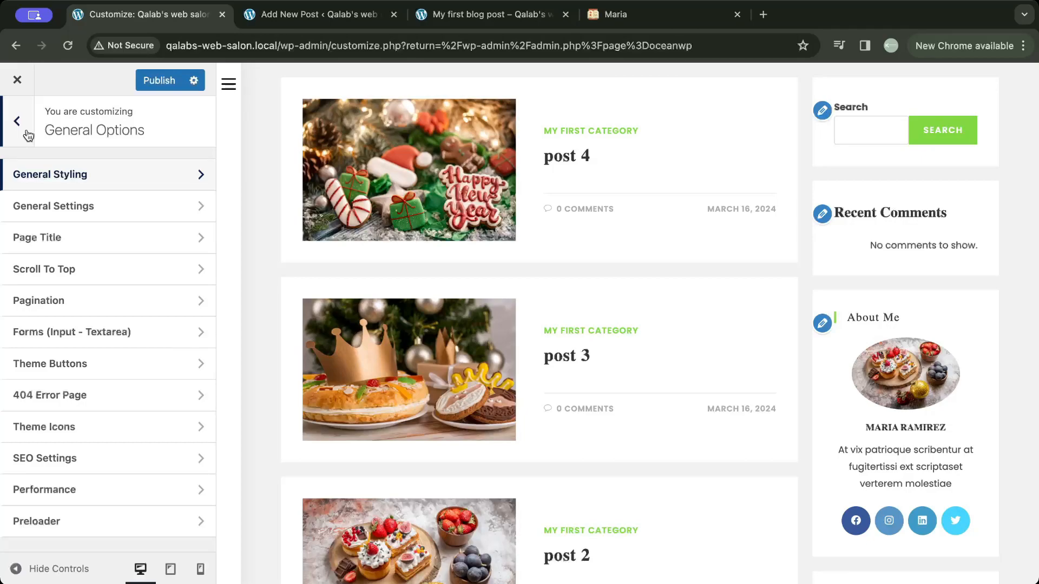
pyautogui.click(102, 364)
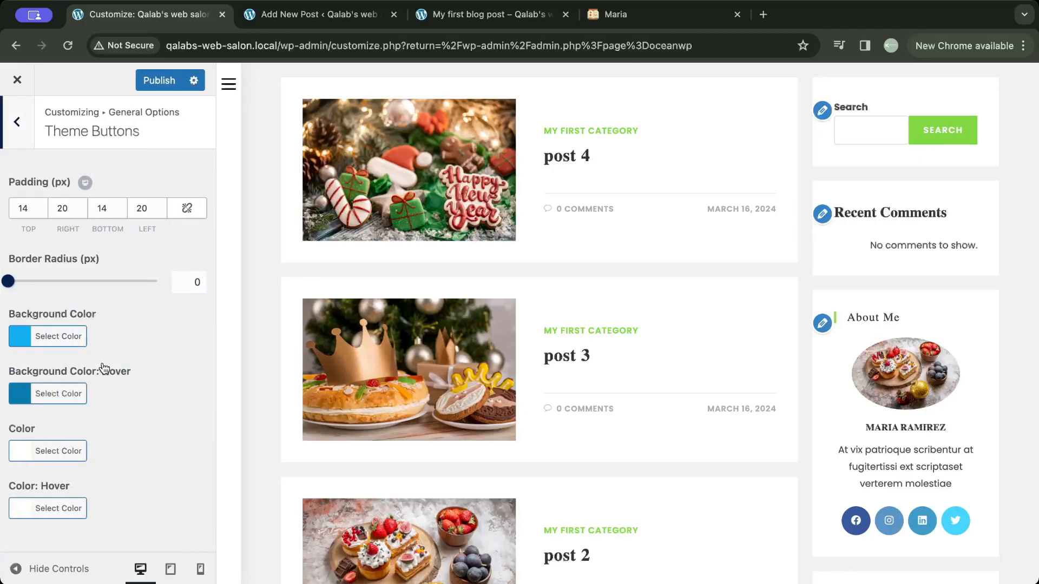
pyautogui.click(63, 337)
pyautogui.moveTo(64, 417); pyautogui.dragTo(3, 361)
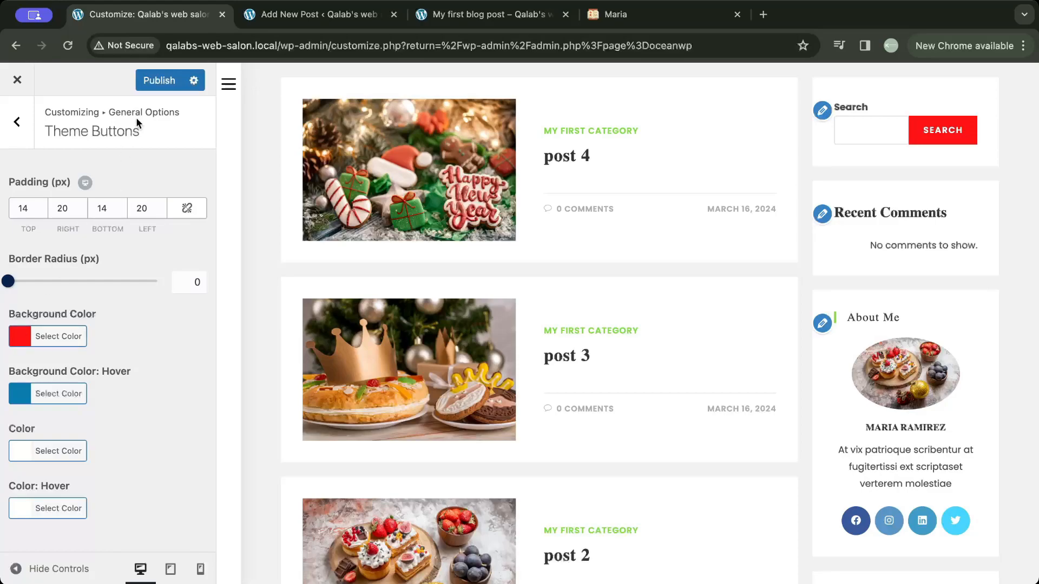
# - Publish the styling changes, close the Customizer and bring up the live "My first blog post" page
pyautogui.click(156, 81)
pyautogui.click(17, 80)
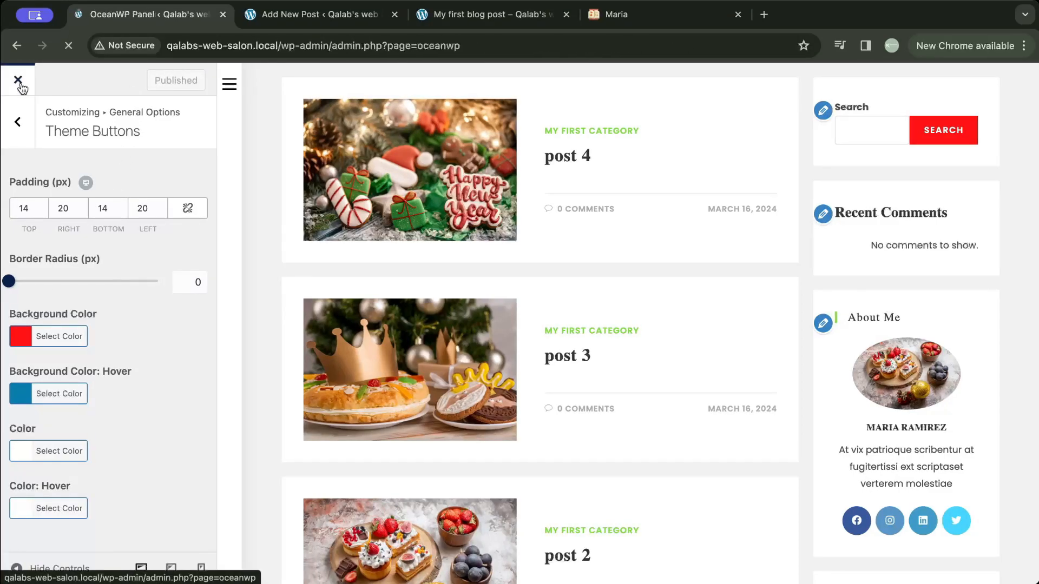
pyautogui.click(439, 17)
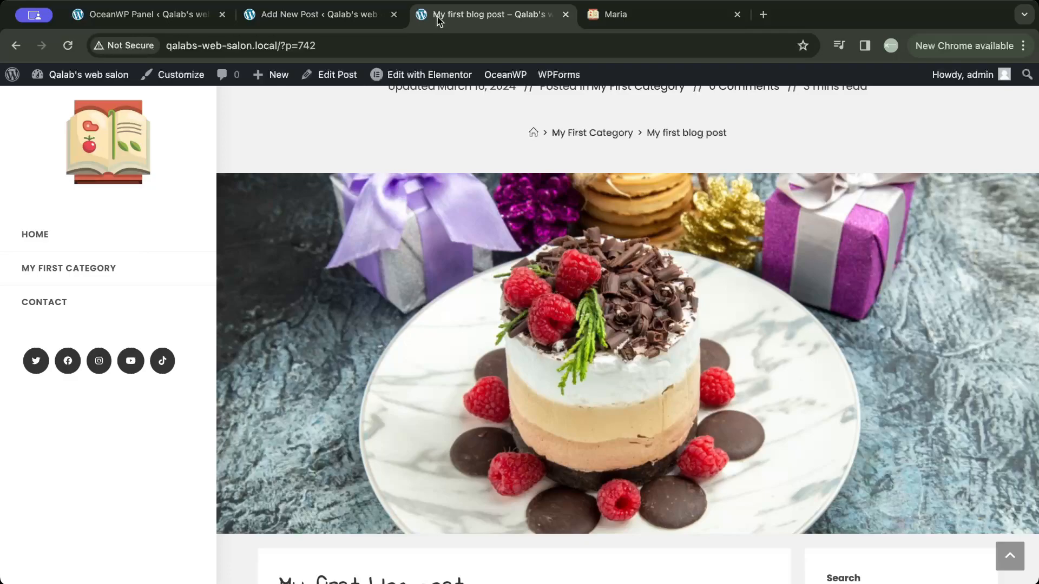